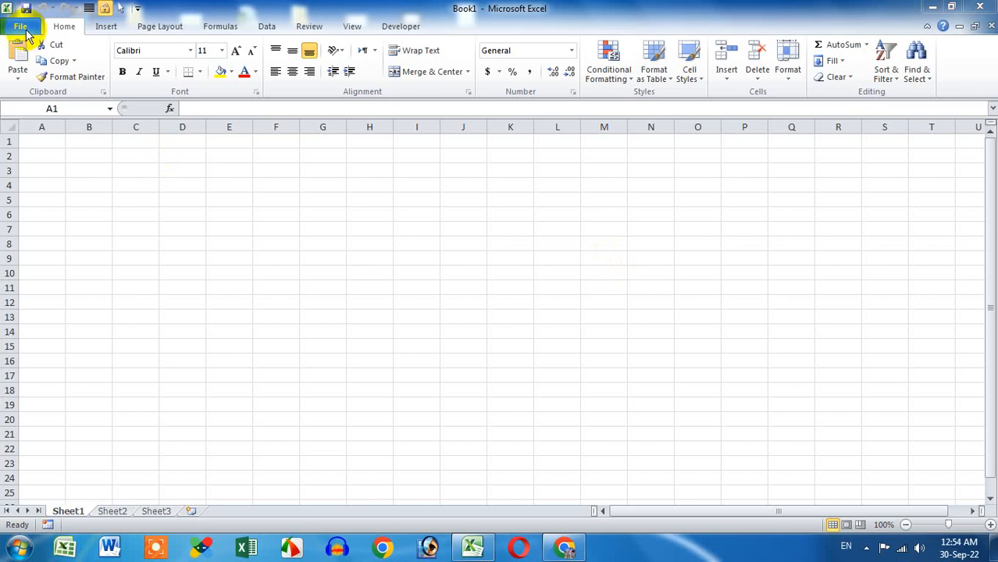
# Step: Open Daood Microfinance soft.xlsm from the Recent Workbooks list
pyautogui.click(22, 29)
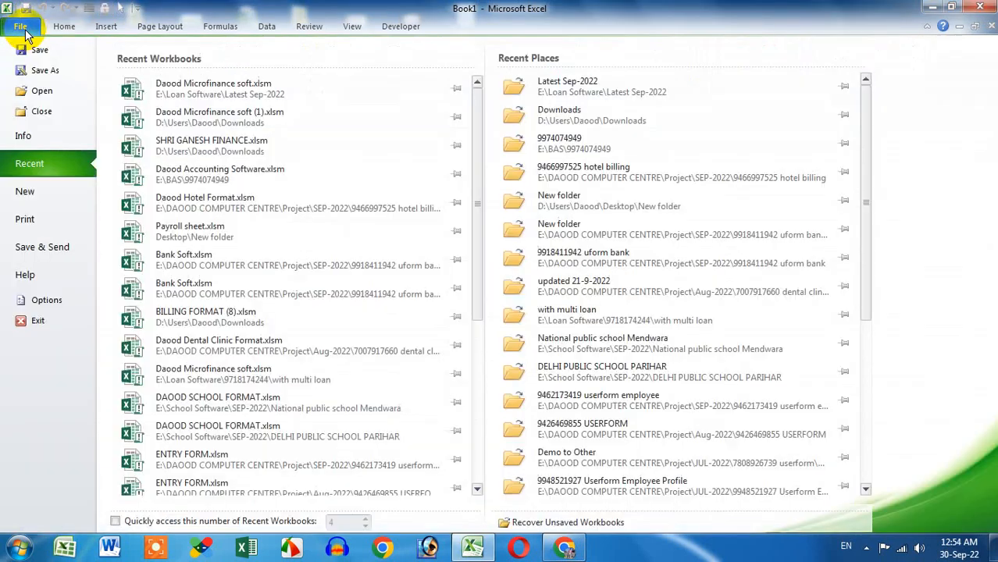
pyautogui.click(212, 87)
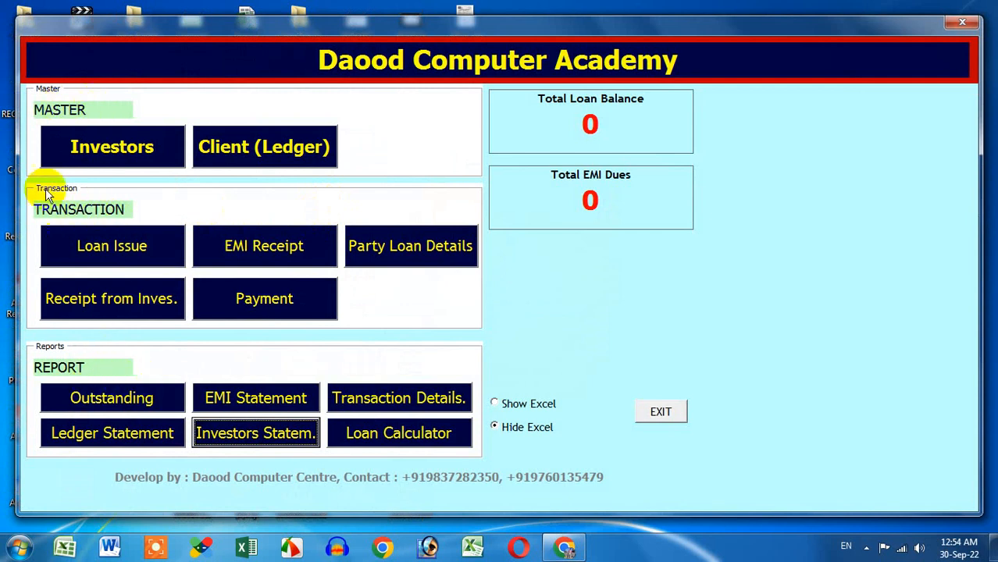
pyautogui.click(112, 148)
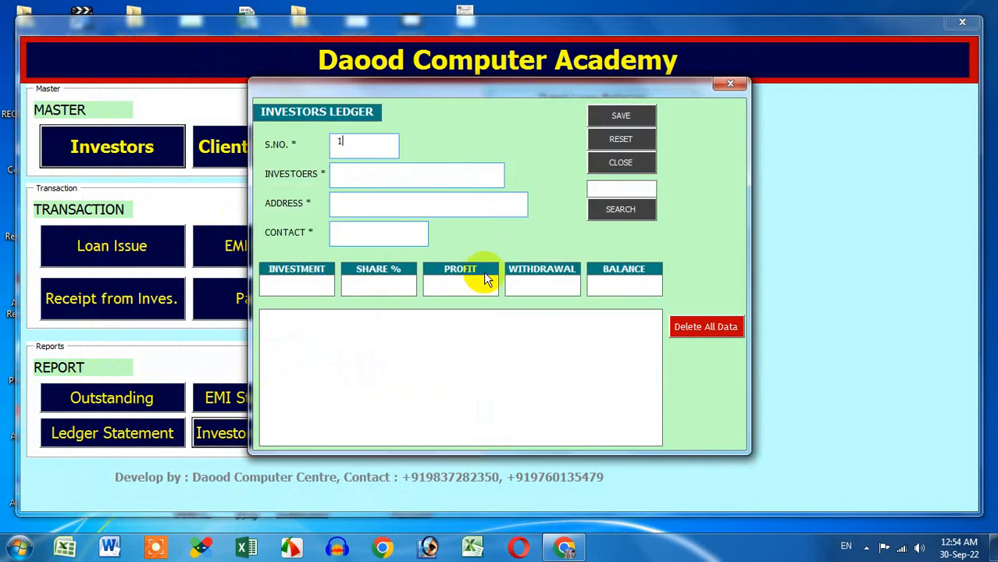
pyautogui.click(721, 87)
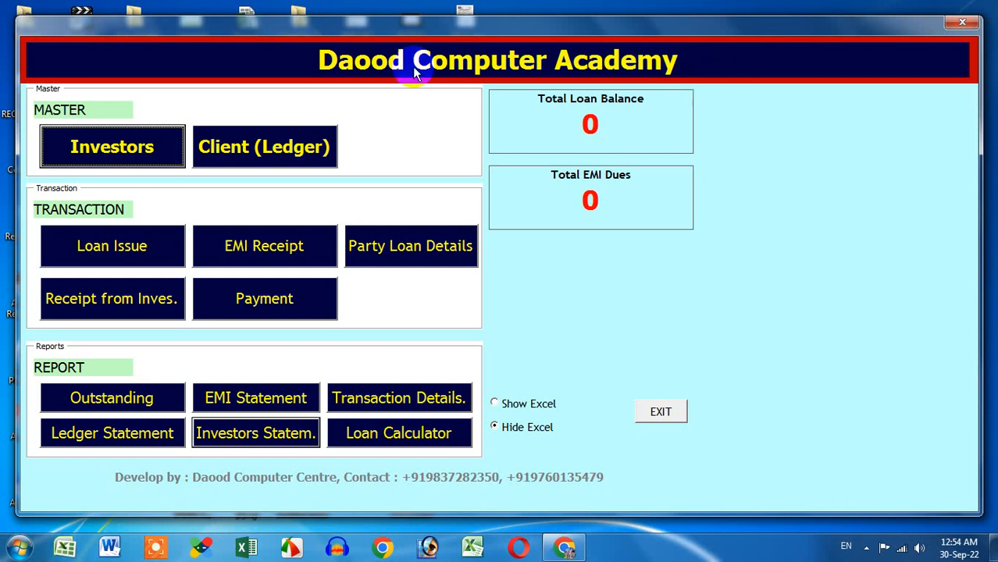
pyautogui.click(291, 160)
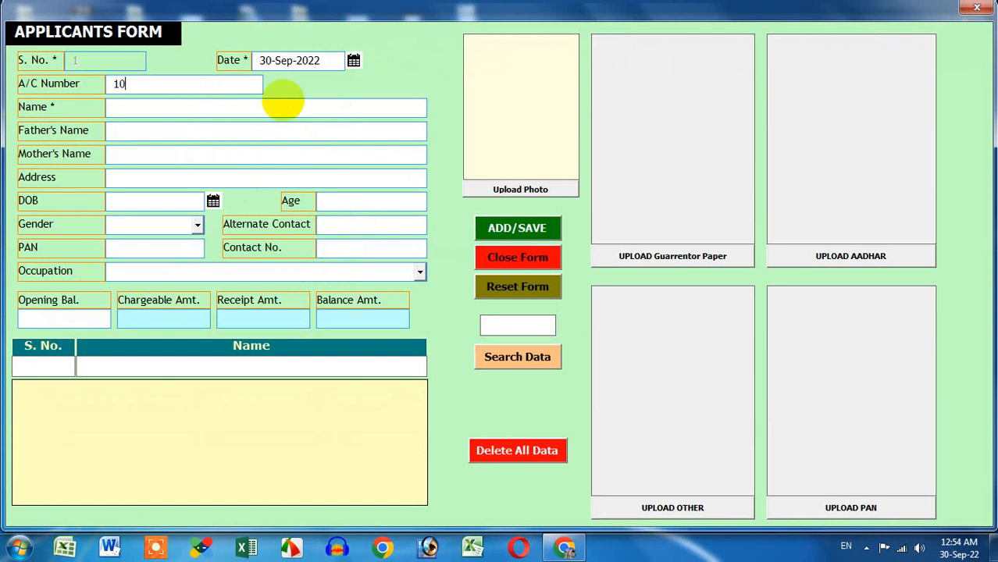
# Step: Enter the client's account number, name, father's and mother's names, and address
pyautogui.click(257, 105)
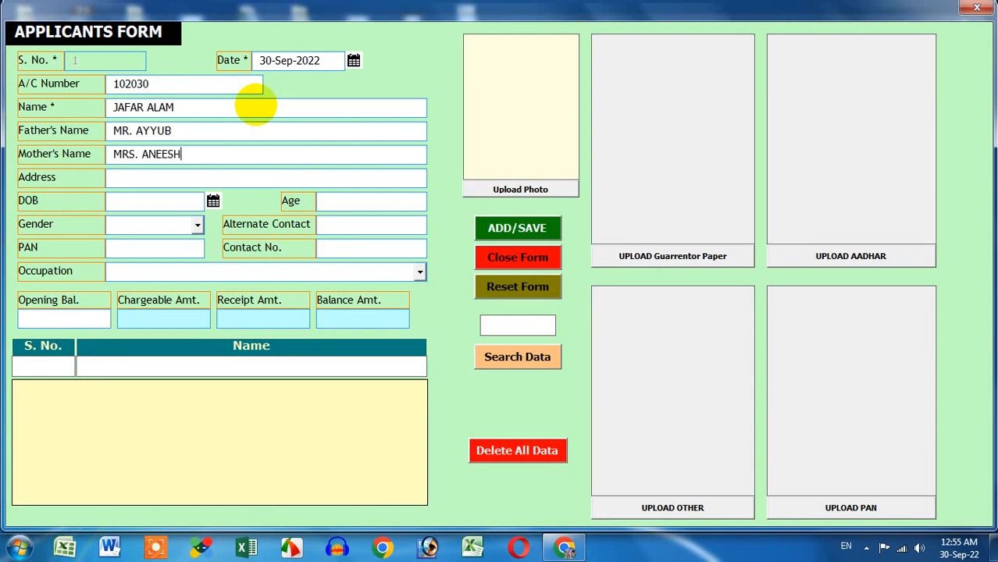
pyautogui.click(220, 178)
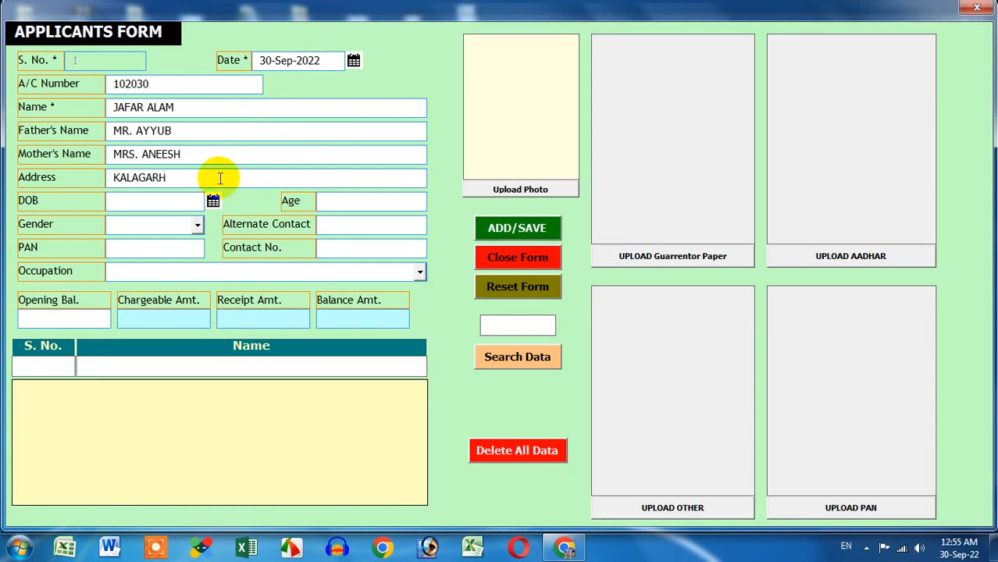
# Step: Set the applicant's date of birth to 10 September 2001 using the calendar
pyautogui.click(213, 201)
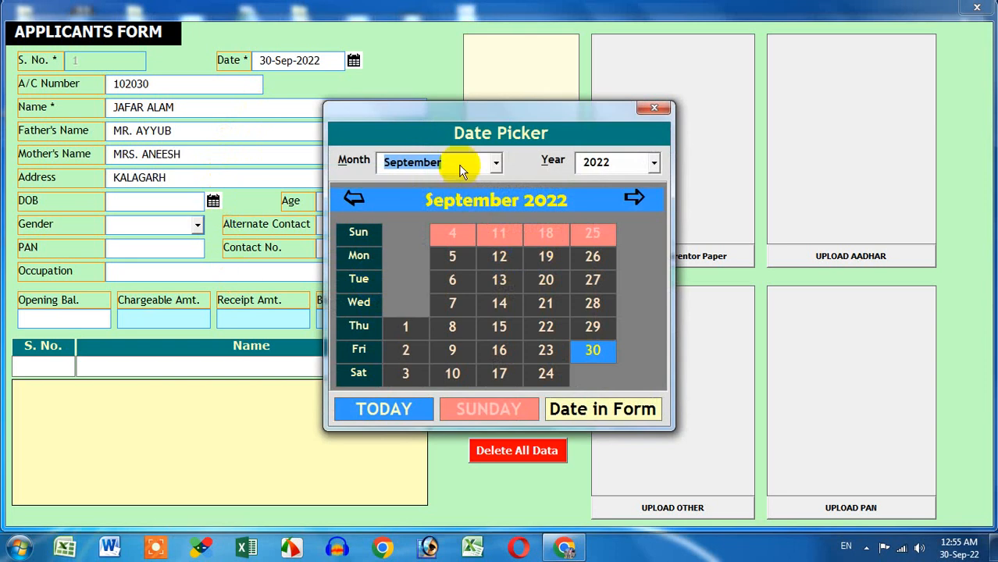
pyautogui.click(605, 170)
pyautogui.click(658, 242)
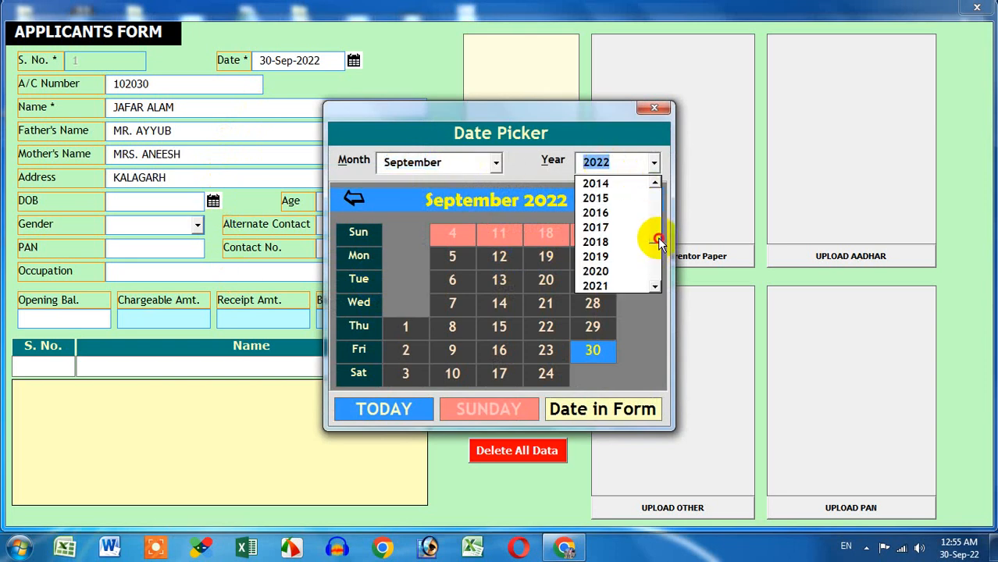
pyautogui.click(659, 242)
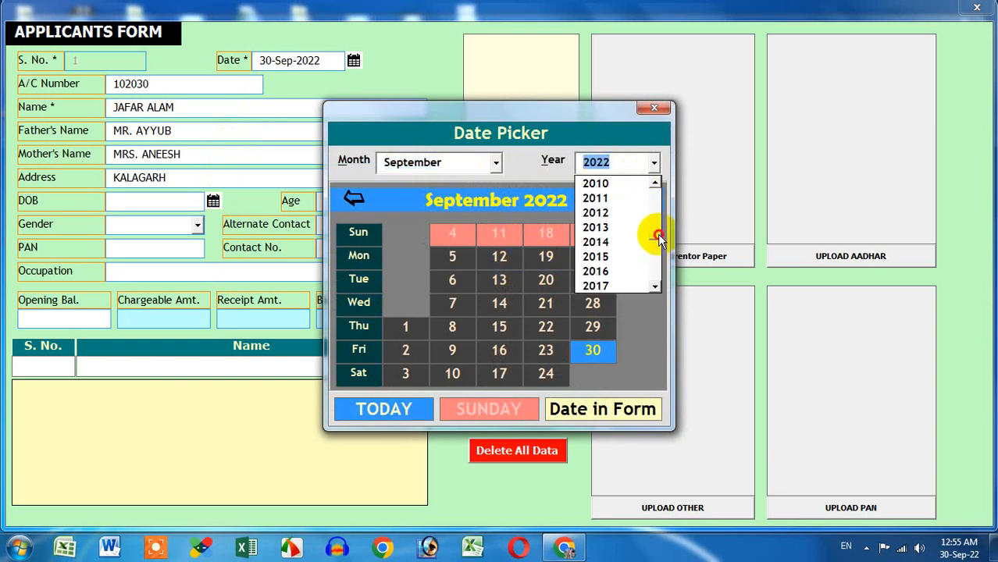
pyautogui.click(654, 183)
pyautogui.moveTo(657, 235); pyautogui.dragTo(657, 226)
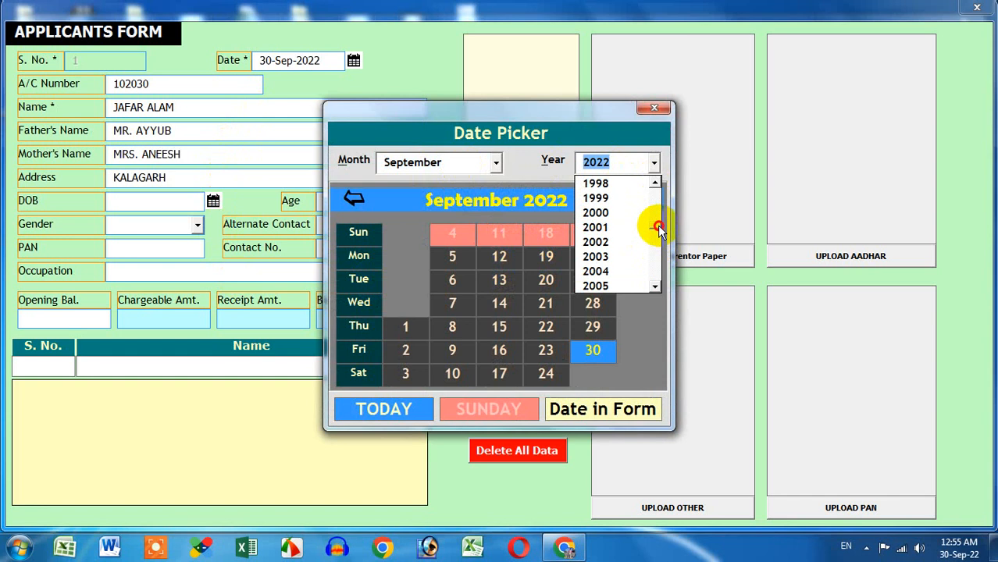
pyautogui.click(626, 226)
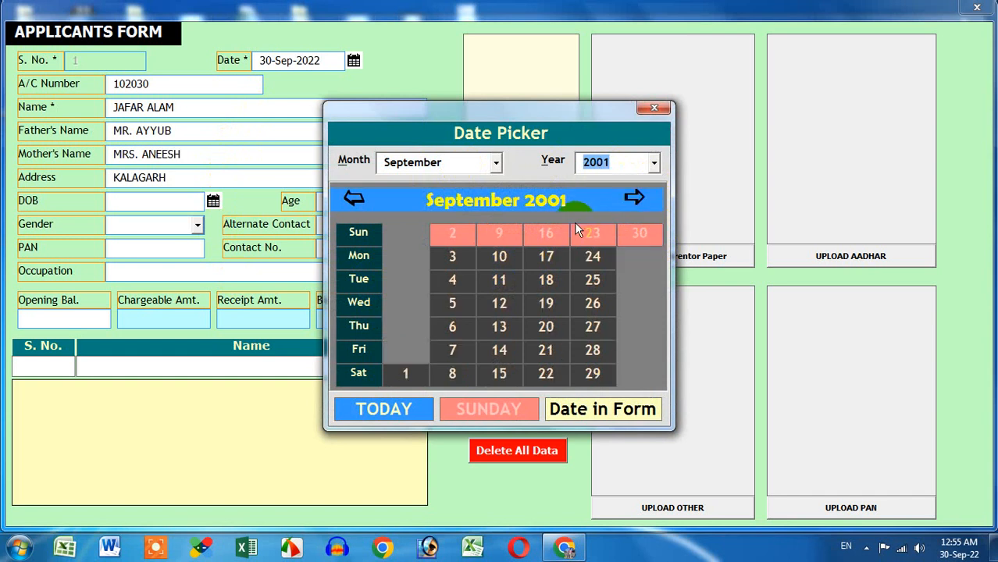
pyautogui.click(496, 163)
pyautogui.click(496, 166)
pyautogui.click(500, 256)
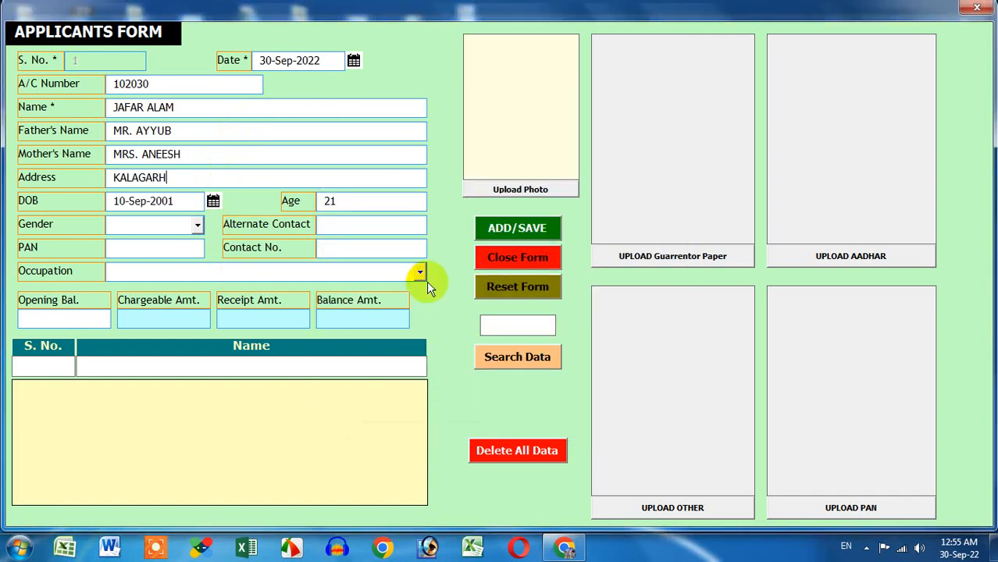
# Step: Set gender to Male and enter both contact numbers and PAN as APPLIEDFOR
pyautogui.click(197, 225)
pyautogui.click(192, 243)
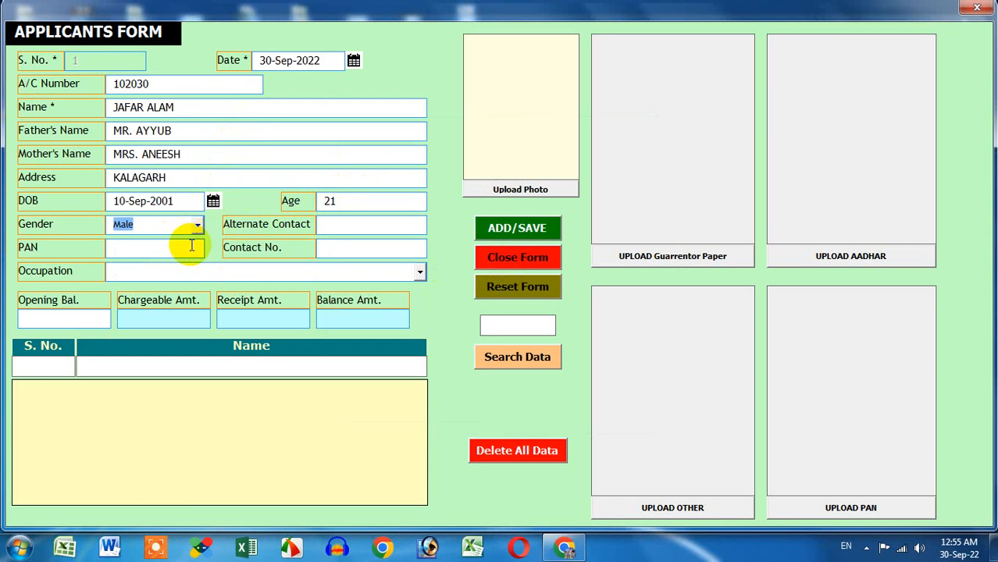
pyautogui.click(363, 227)
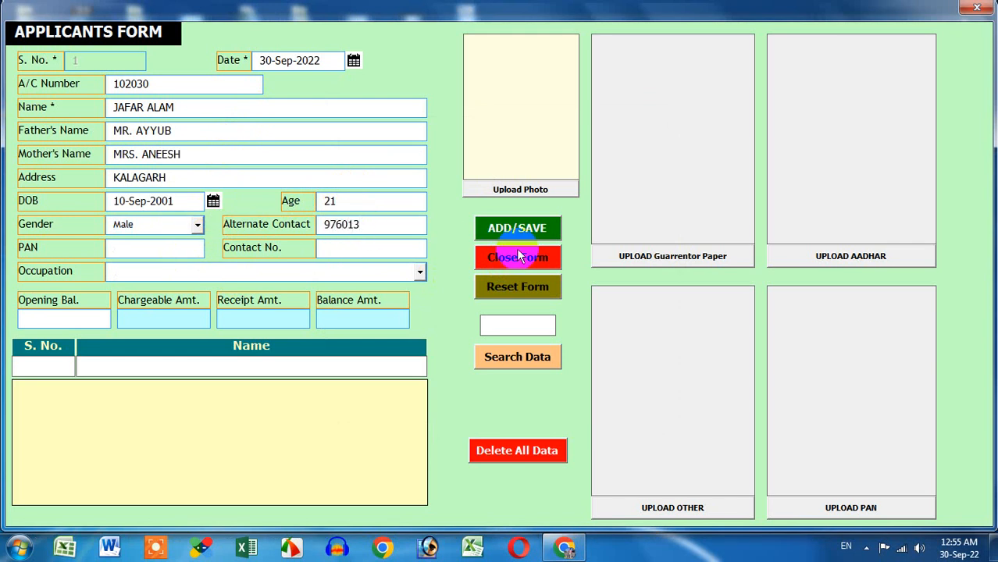
pyautogui.click(396, 249)
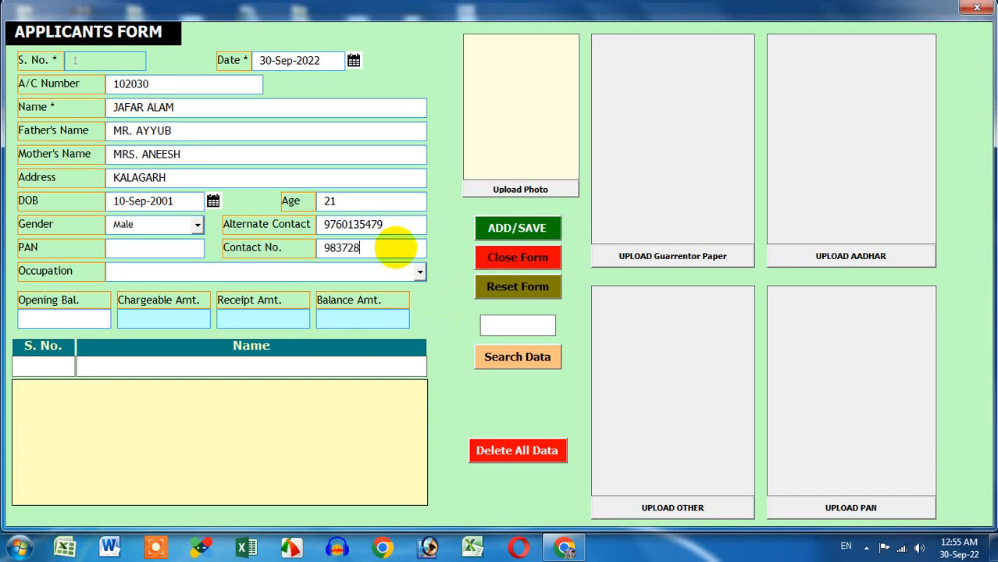
pyautogui.click(171, 252)
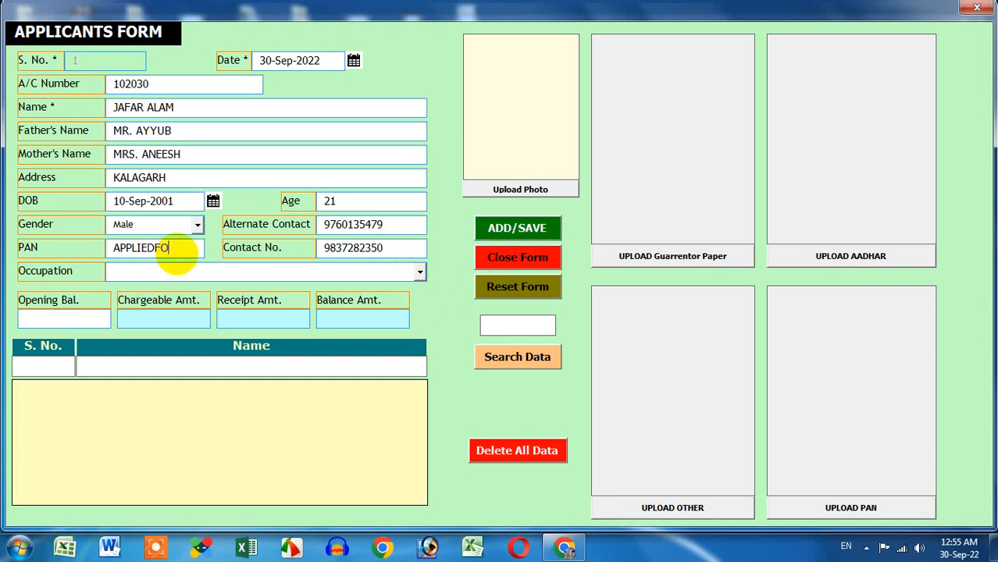
# Step: Set occupation to Business and move through the opening, receipt and balance amount fields
pyautogui.click(188, 274)
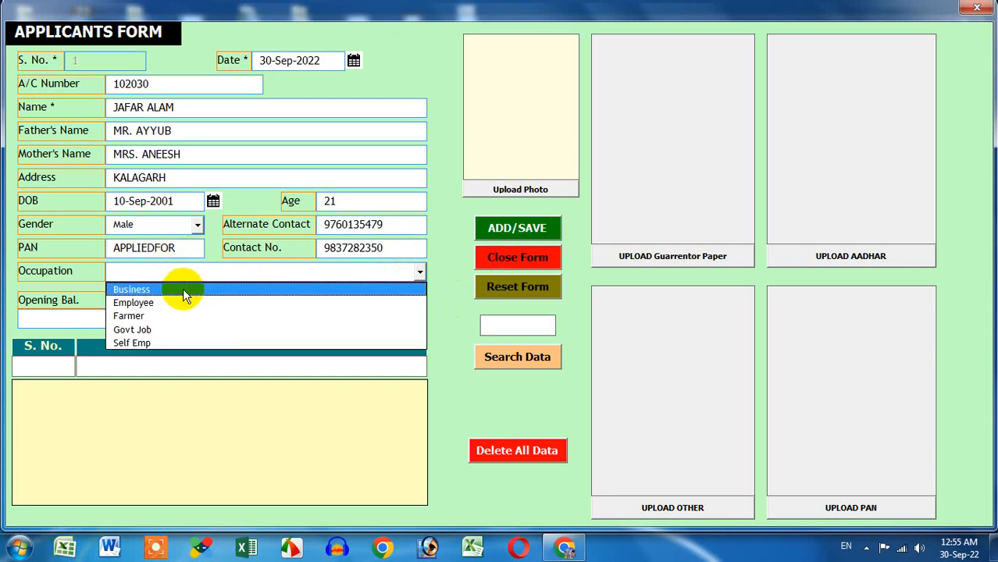
pyautogui.click(183, 289)
pyautogui.click(97, 320)
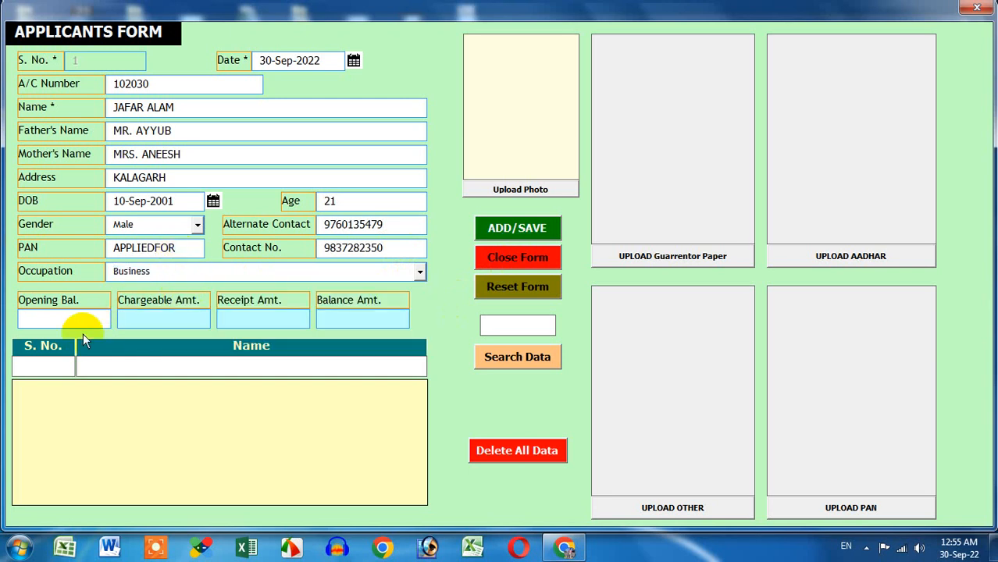
pyautogui.click(266, 319)
pyautogui.click(387, 315)
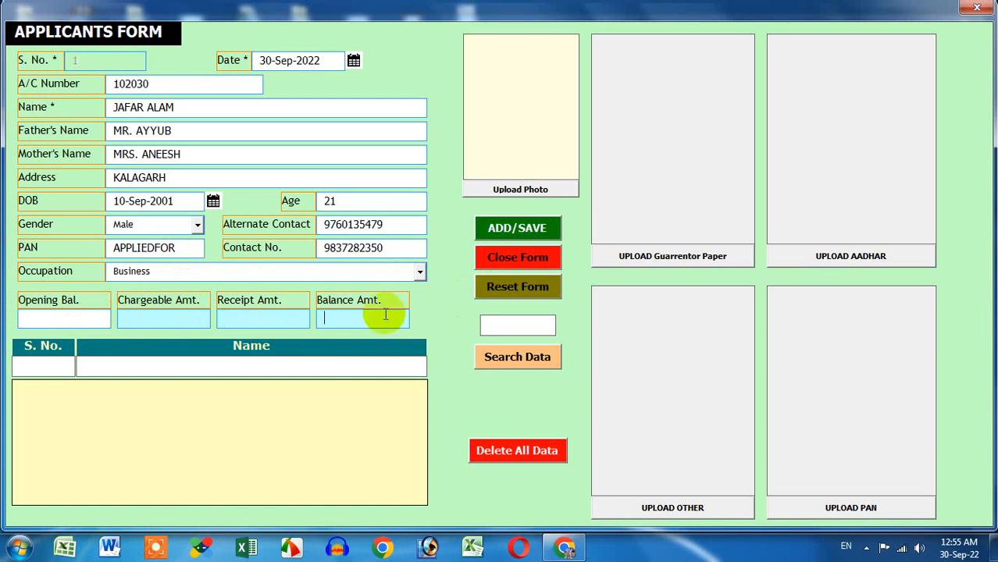
# Step: Load E5.jpg from the Employee Photo folder as the applicant's photo
pyautogui.click(500, 193)
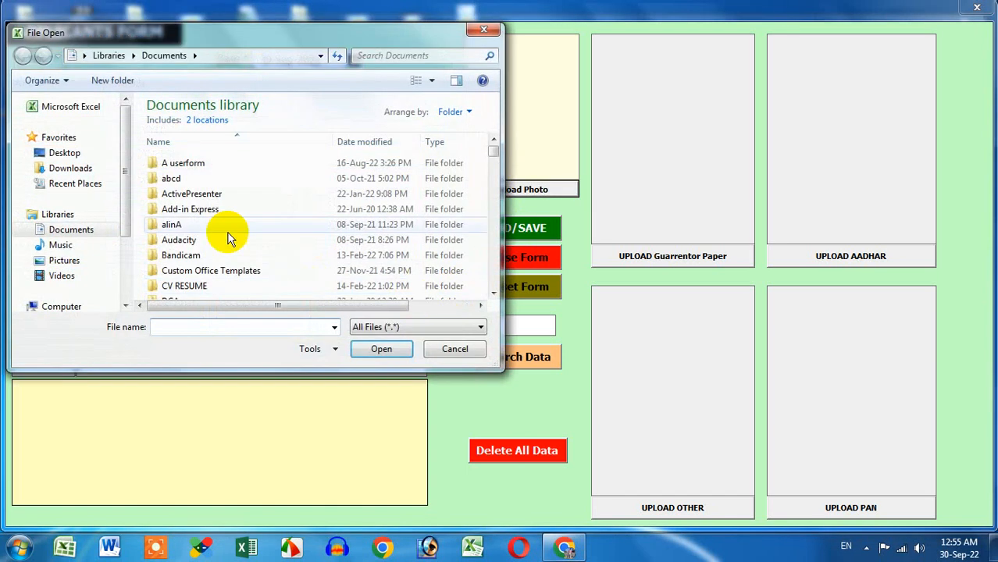
pyautogui.click(74, 154)
pyautogui.moveTo(490, 112); pyautogui.dragTo(494, 170)
pyautogui.doubleClick(282, 234)
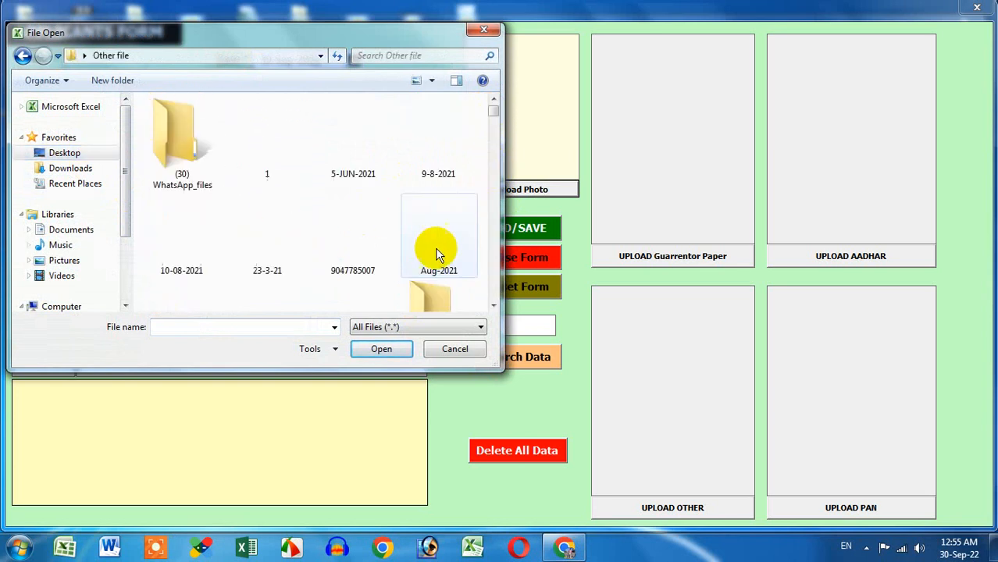
pyautogui.scroll(-1, 450, 267)
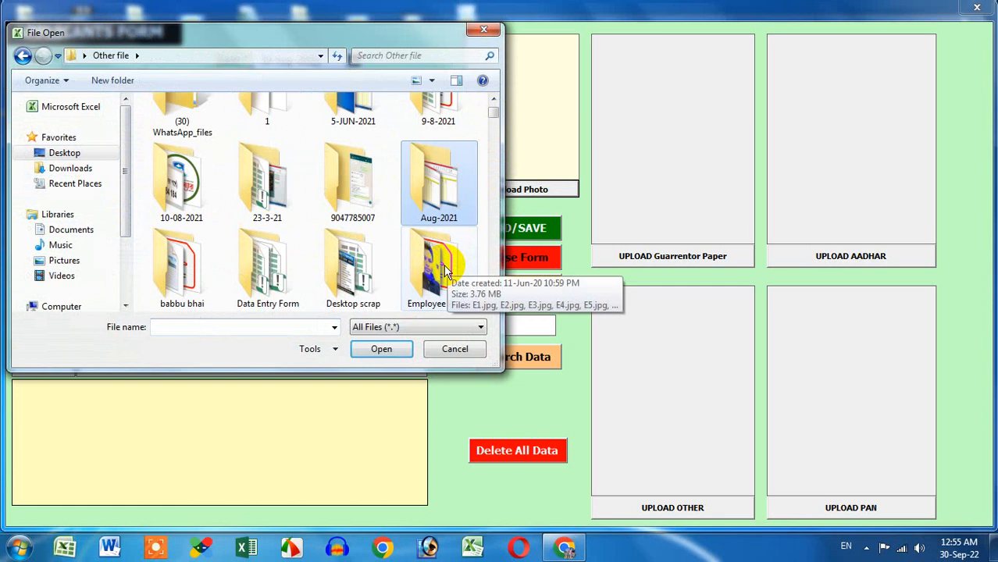
pyautogui.doubleClick(441, 270)
pyautogui.click(176, 232)
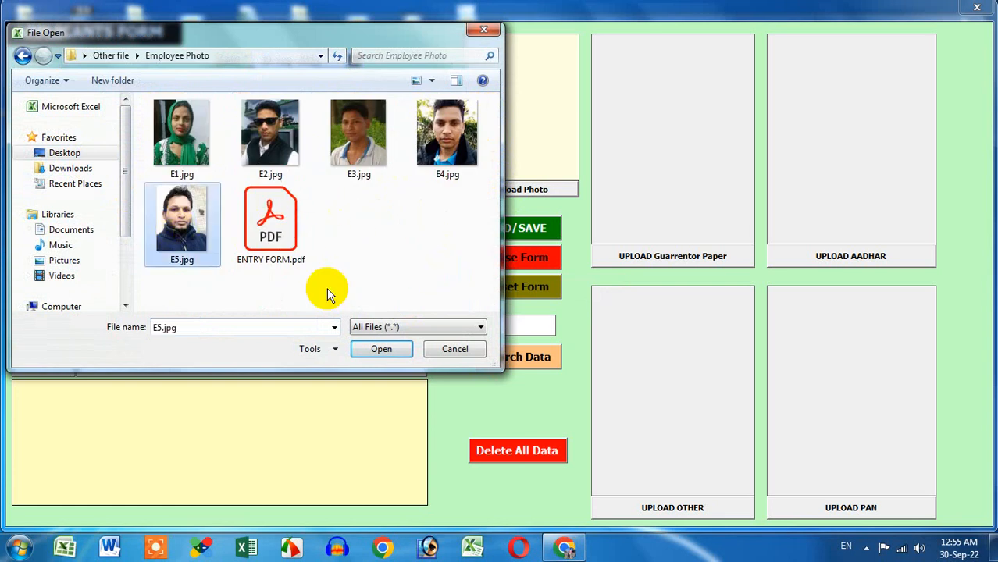
pyautogui.click(381, 349)
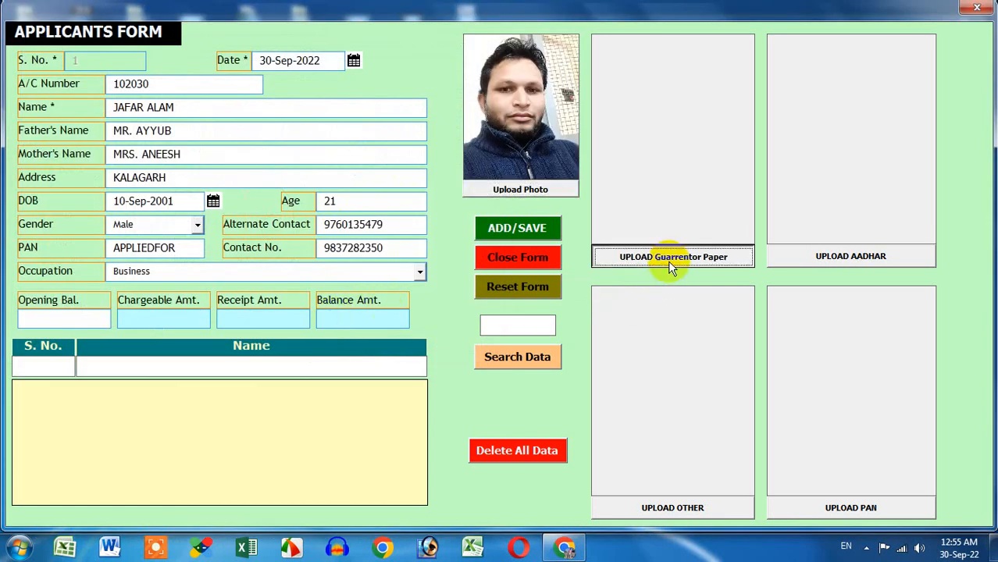
# Step: Load logo.jpeg from the 10-08-2021 folder as the guarantor paper image, using Large Icons view
pyautogui.click(668, 257)
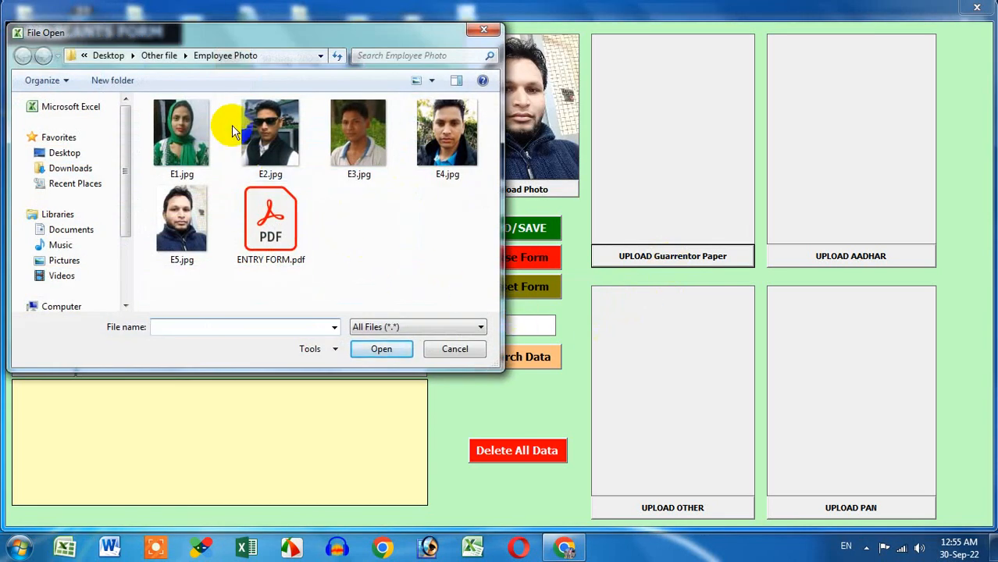
pyautogui.click(160, 55)
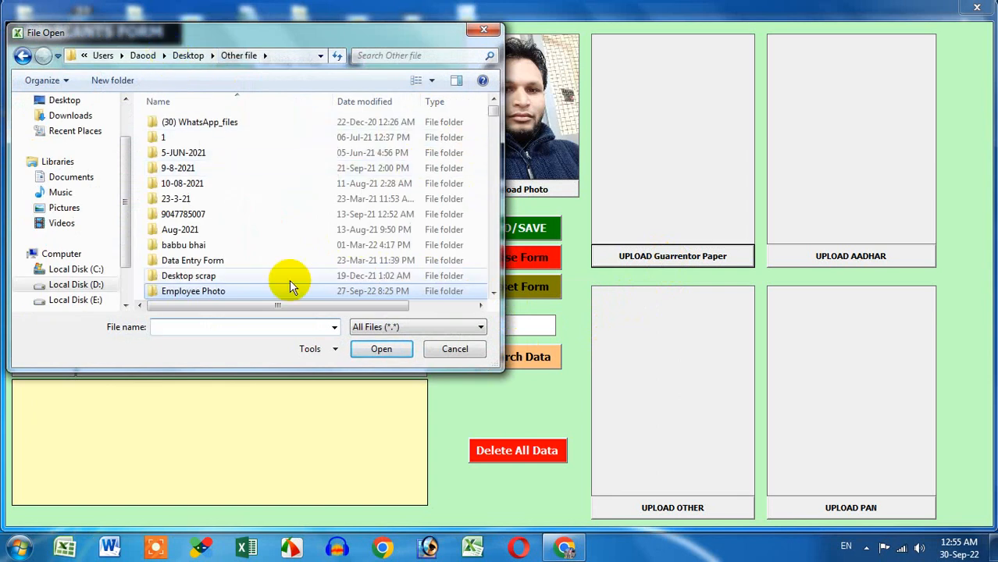
pyautogui.click(234, 275)
pyautogui.scroll(-2, 296, 273)
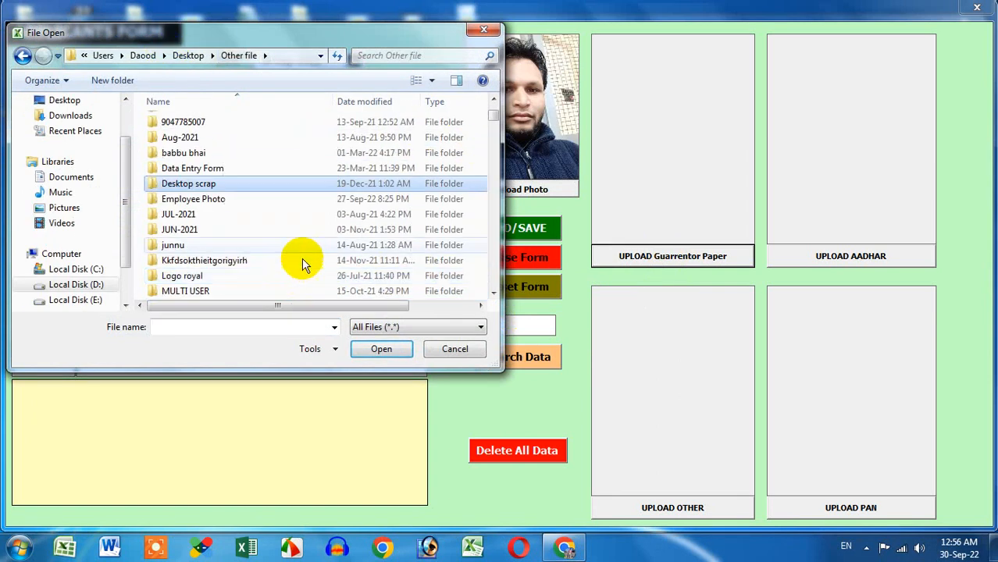
pyautogui.click(433, 81)
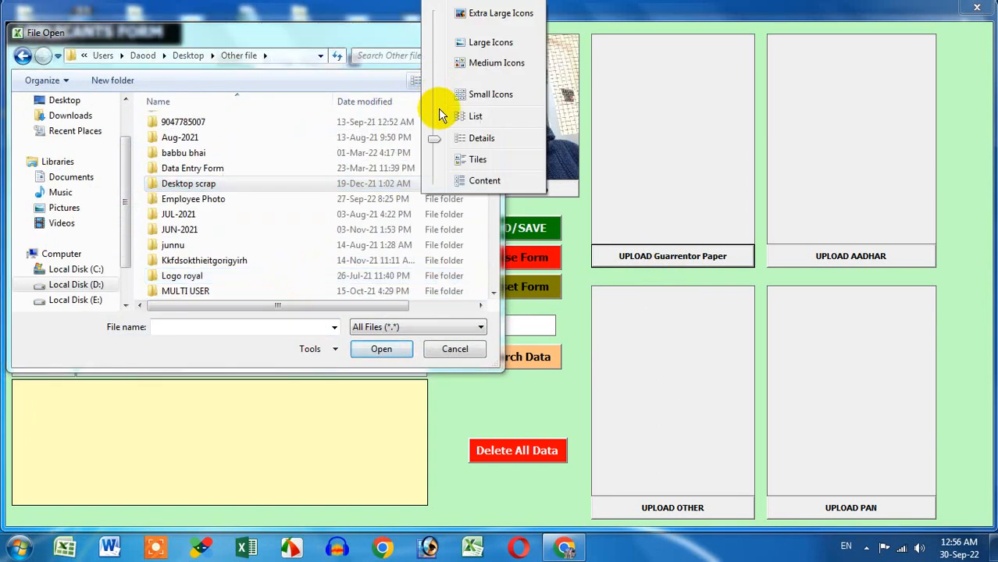
pyautogui.click(492, 40)
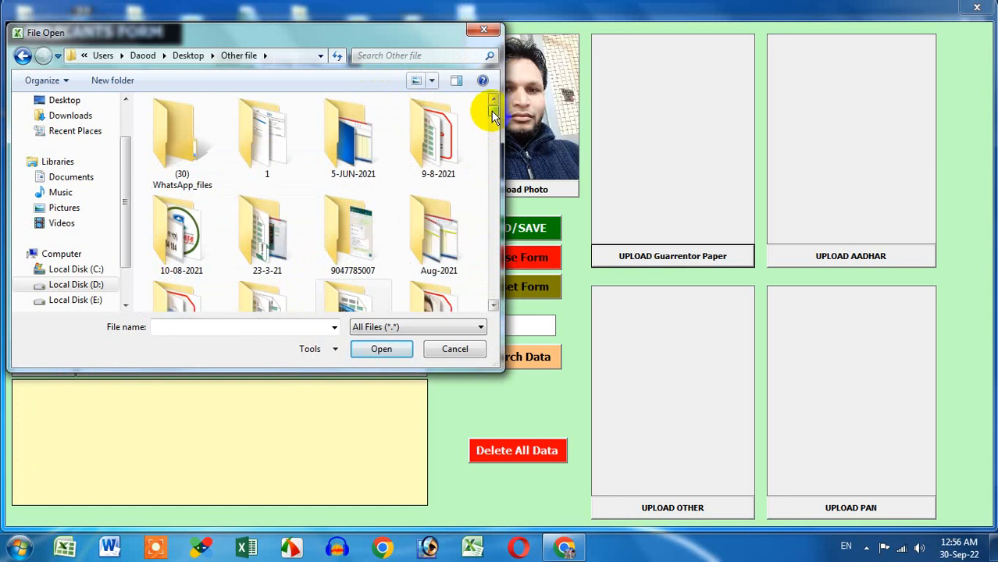
pyautogui.doubleClick(179, 238)
pyautogui.click(356, 134)
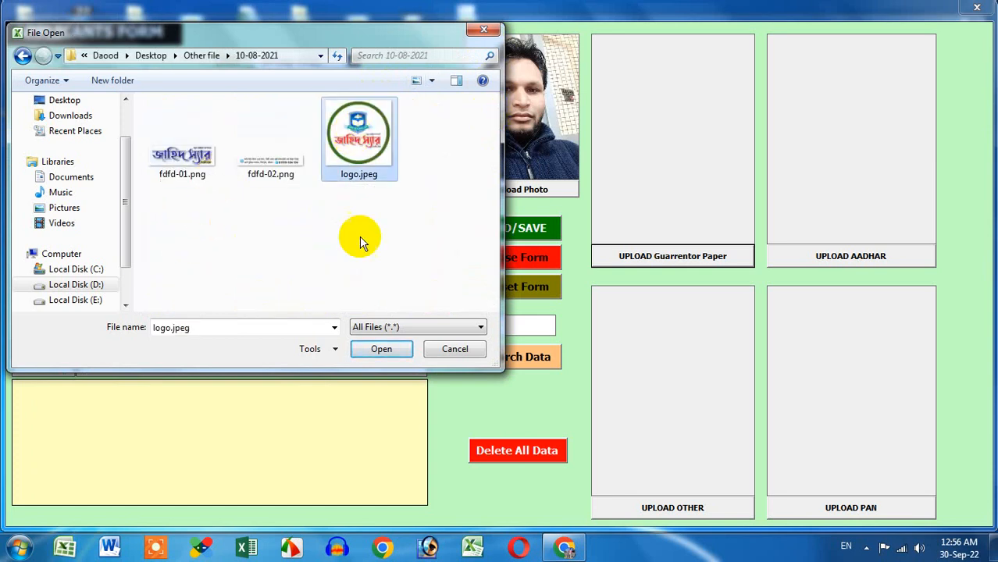
pyautogui.click(381, 349)
# Step: Put happy diwali.jpg from Desktop scrap into the Aadhaar image box
pyautogui.click(820, 258)
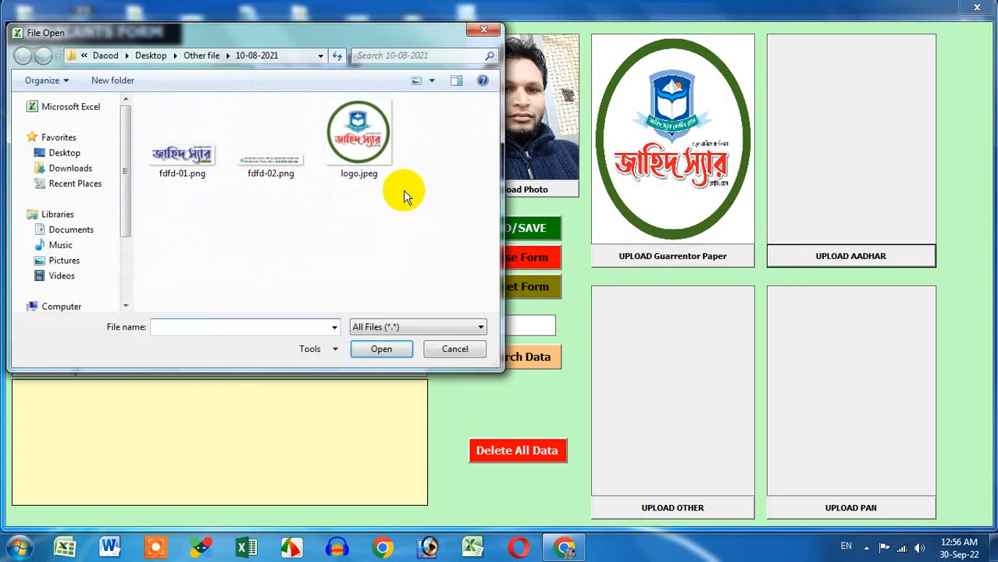
pyautogui.click(206, 167)
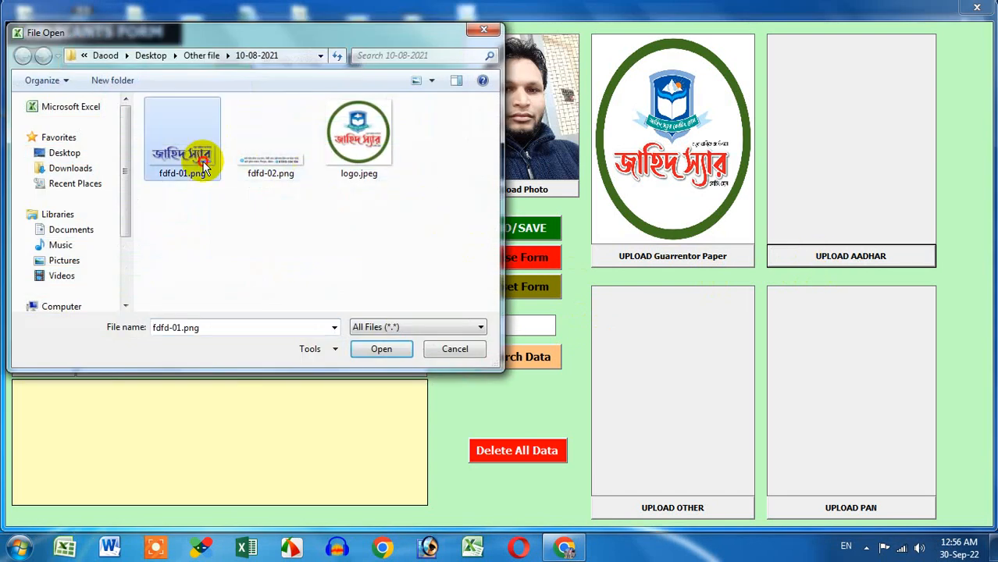
pyautogui.doubleClick(204, 167)
pyautogui.click(817, 260)
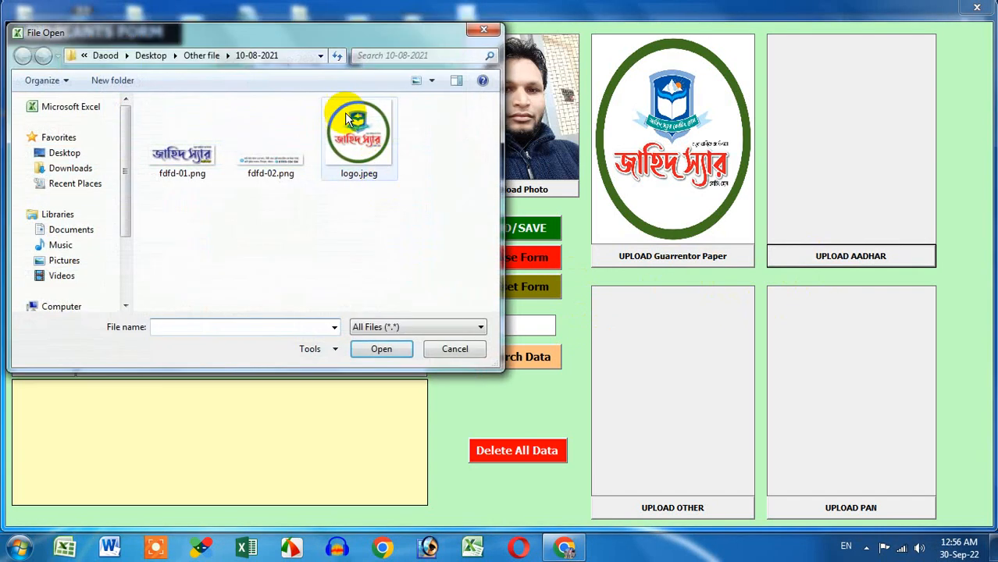
pyautogui.click(215, 57)
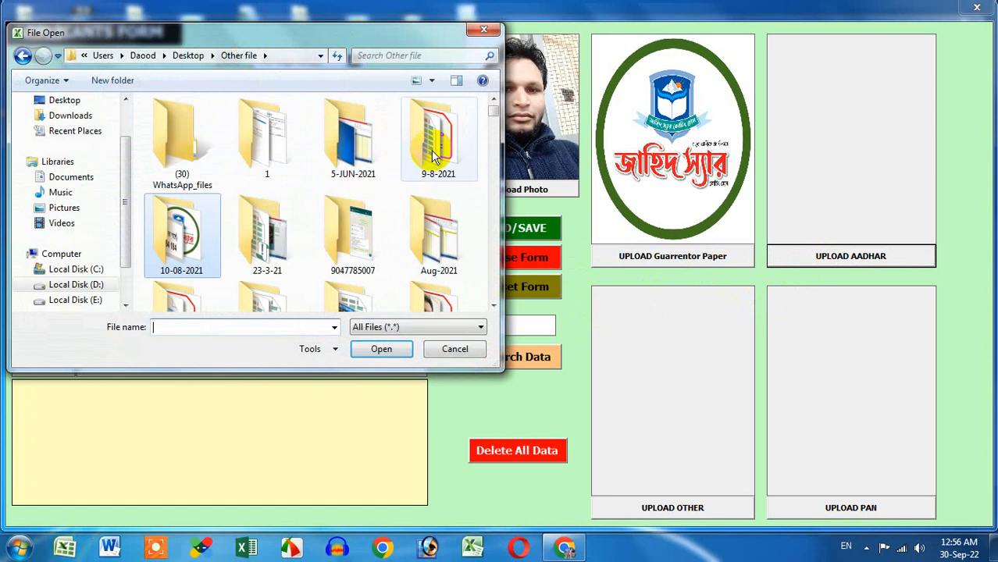
pyautogui.click(453, 251)
pyautogui.click(375, 303)
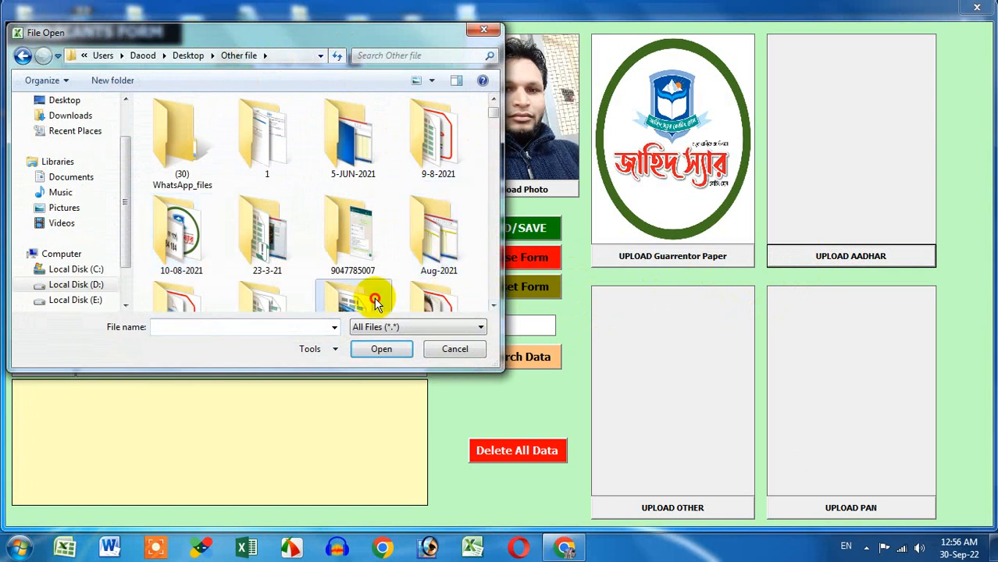
pyautogui.scroll(-3, 386, 293)
pyautogui.doubleClick(361, 148)
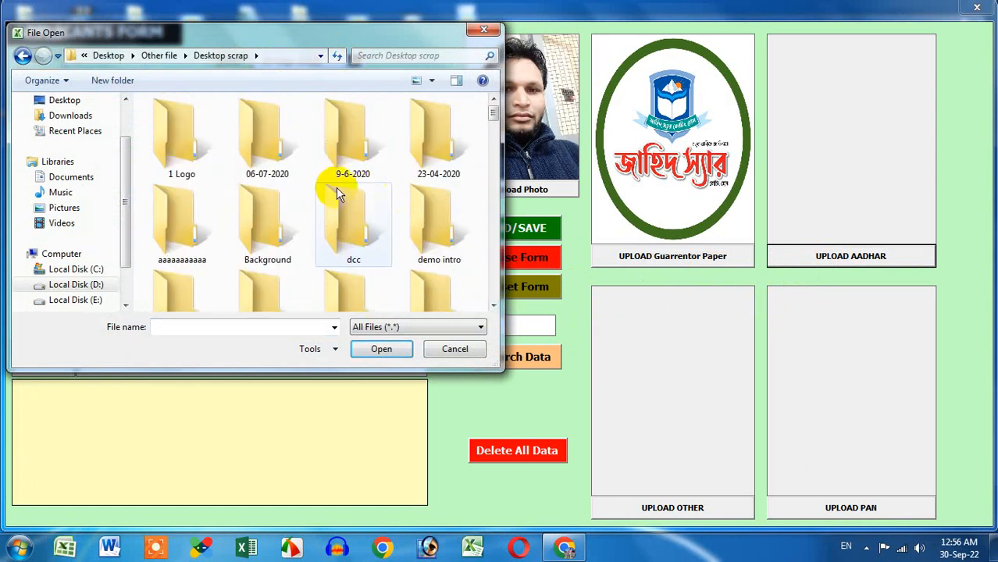
pyautogui.scroll(-1, 492, 121)
pyautogui.moveTo(495, 118); pyautogui.dragTo(502, 197)
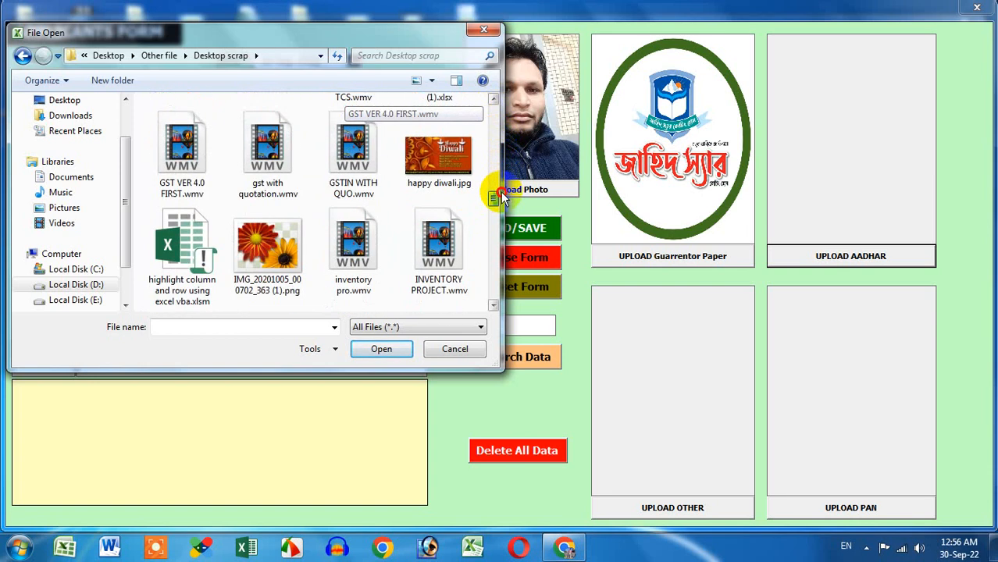
pyautogui.click(463, 159)
pyautogui.click(381, 349)
# Step: Put maxresdefault copy.jpg from Desktop scrap into the Other image box
pyautogui.click(679, 495)
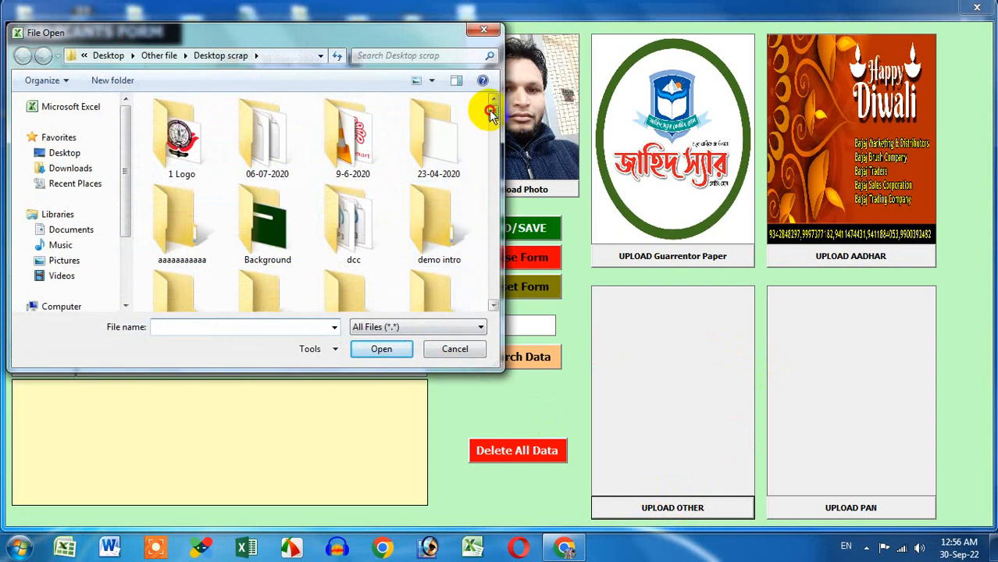
pyautogui.click(176, 148)
pyautogui.doubleClick(176, 148)
pyautogui.doubleClick(222, 143)
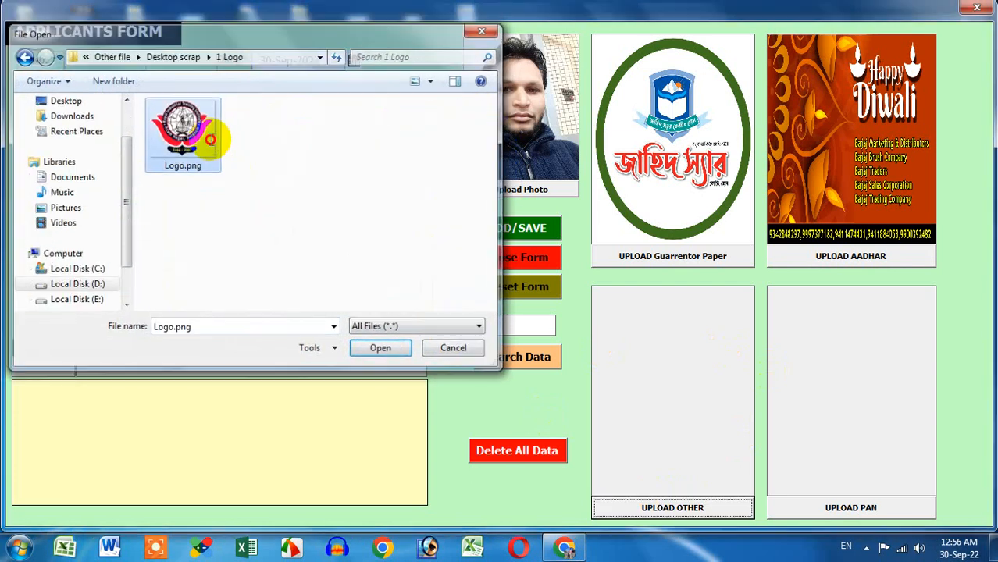
pyautogui.click(646, 508)
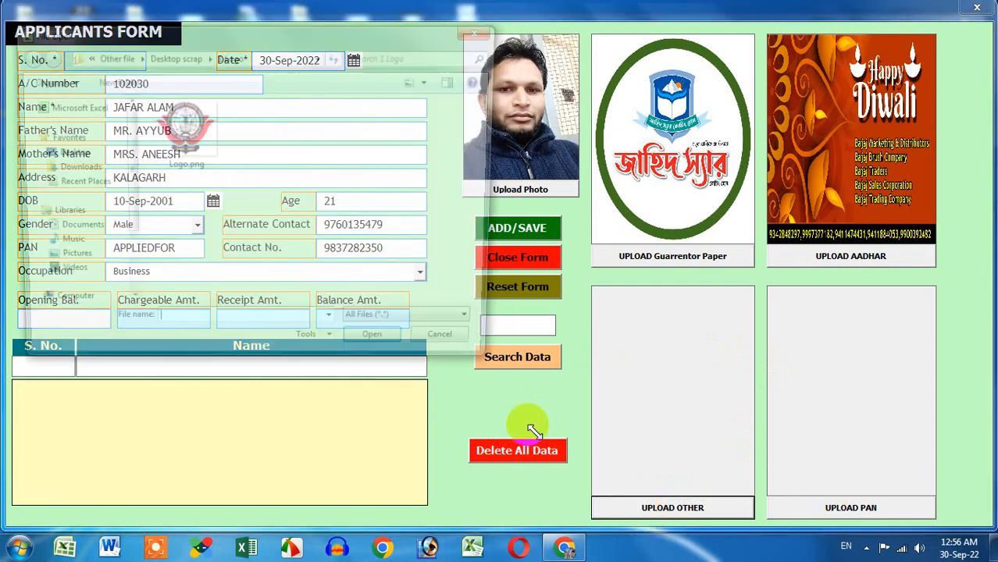
pyautogui.click(187, 57)
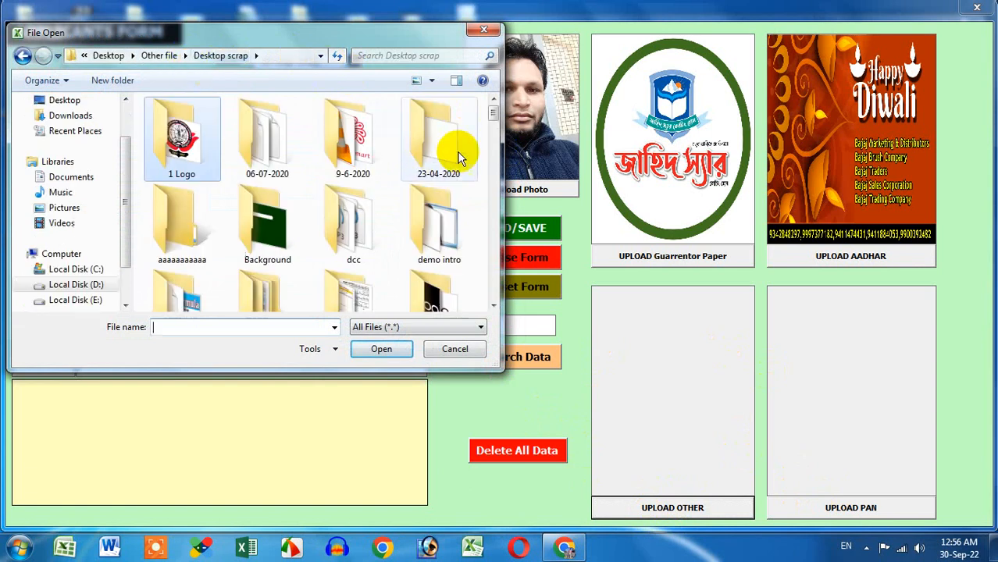
pyautogui.scroll(-3, 493, 133)
pyautogui.moveTo(493, 133); pyautogui.dragTo(493, 206)
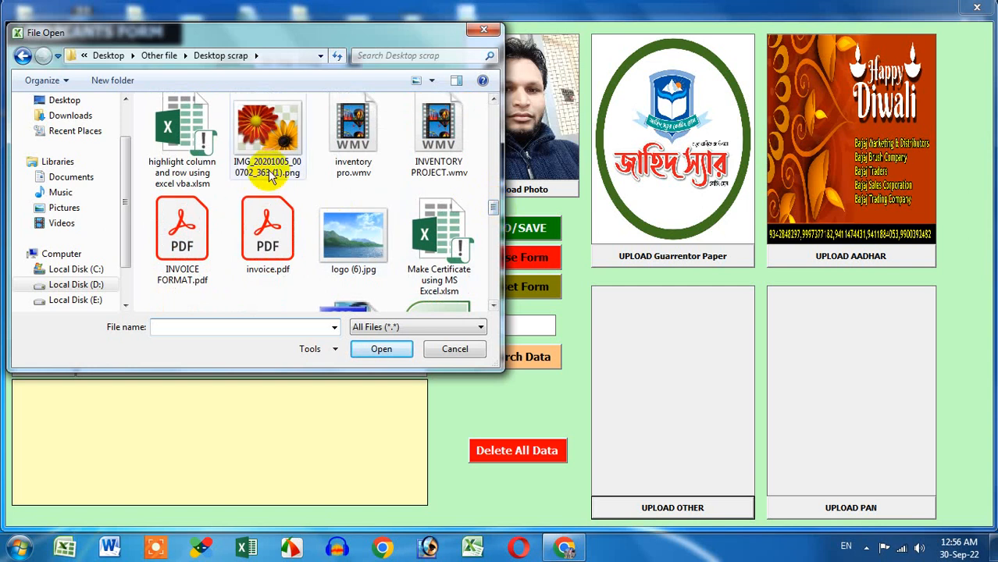
pyautogui.click(347, 246)
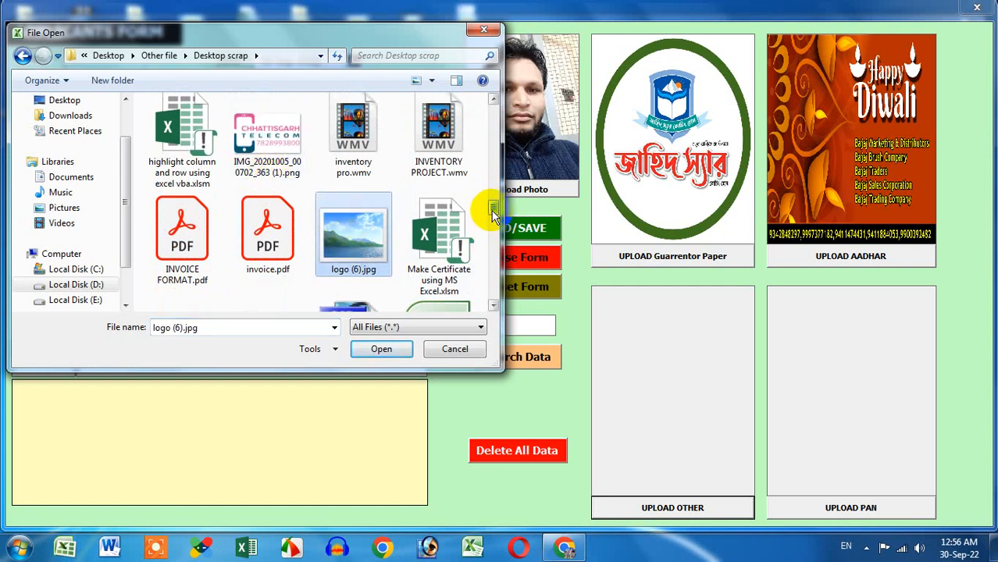
pyautogui.moveTo(492, 211); pyautogui.dragTo(493, 218)
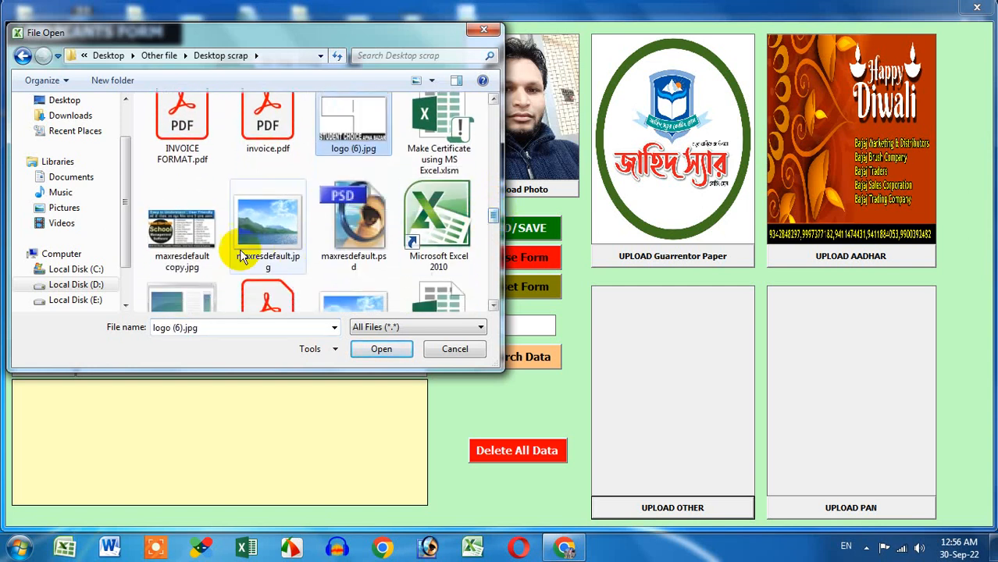
pyautogui.click(182, 240)
pyautogui.click(383, 349)
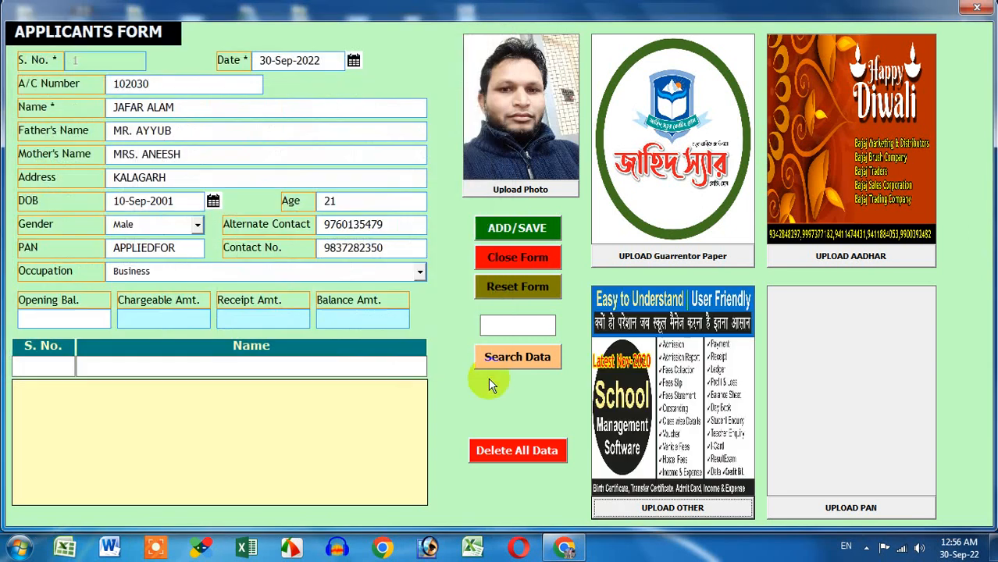
# Step: Put 22222 copy.jpg from the Background folder into the PAN image box
pyautogui.click(830, 508)
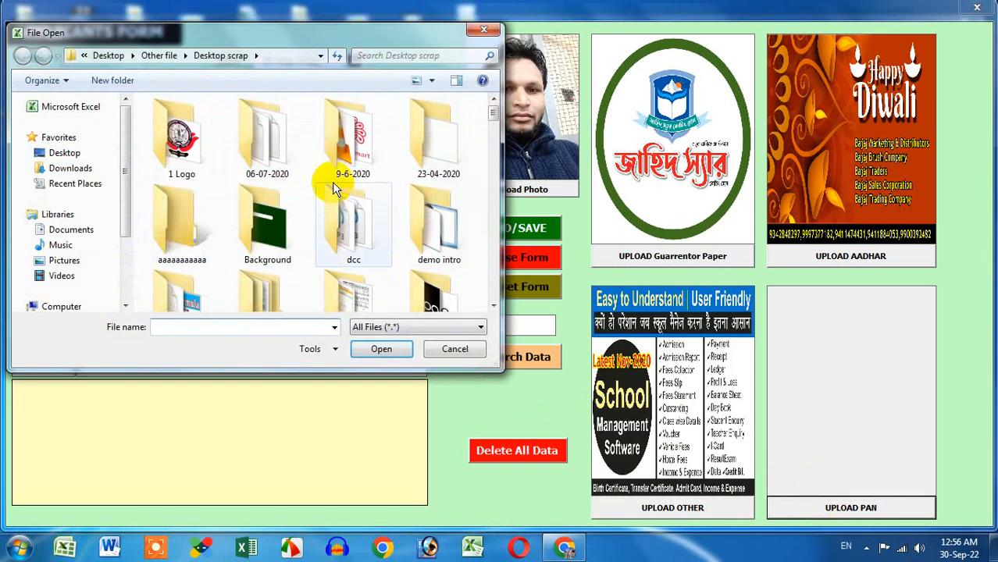
pyautogui.doubleClick(254, 205)
pyautogui.click(223, 148)
pyautogui.click(383, 349)
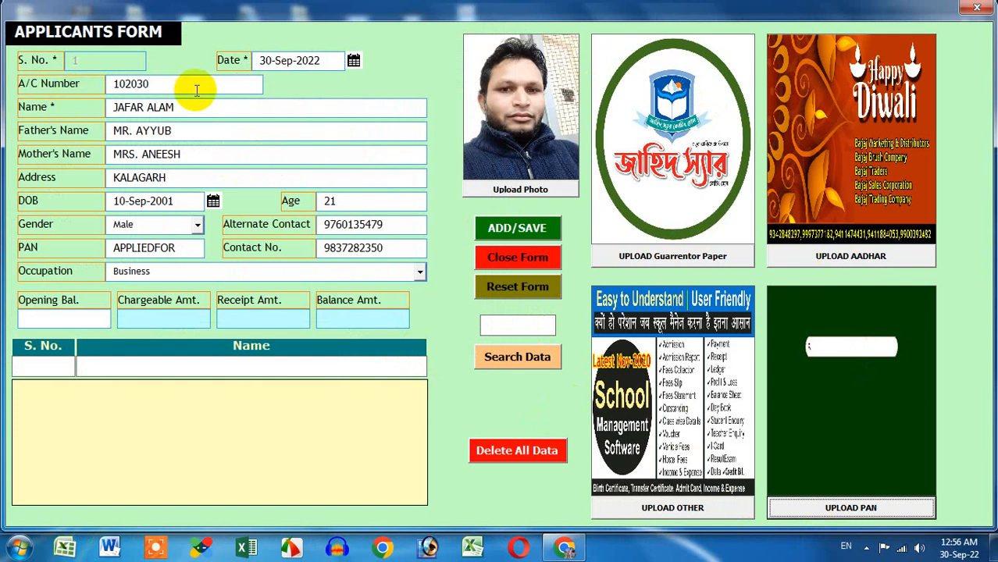
# Step: Save the applicant with ADD/SAVE, reload it via Search Data to check the amounts, then close the form
pyautogui.click(517, 229)
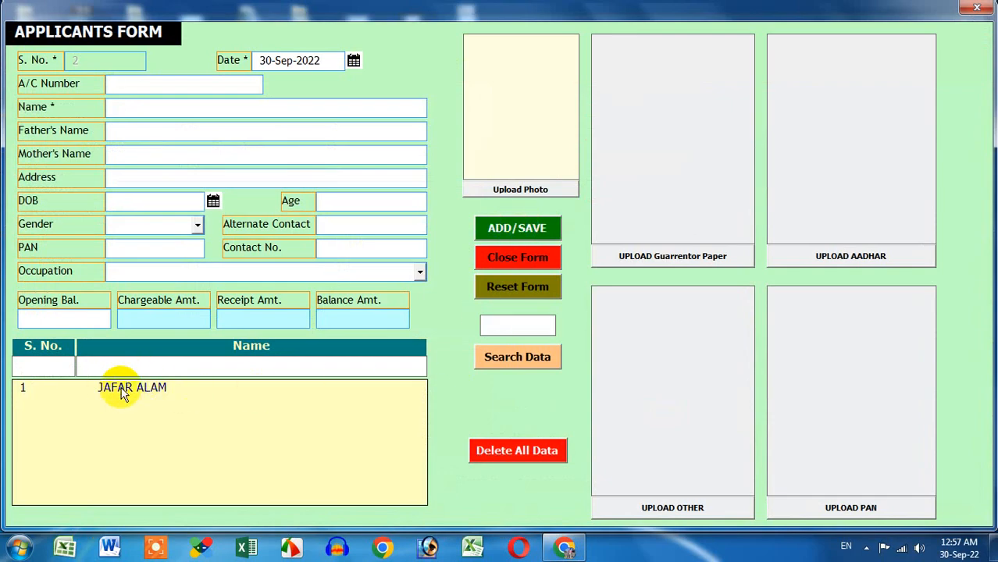
pyautogui.click(125, 390)
pyautogui.click(510, 359)
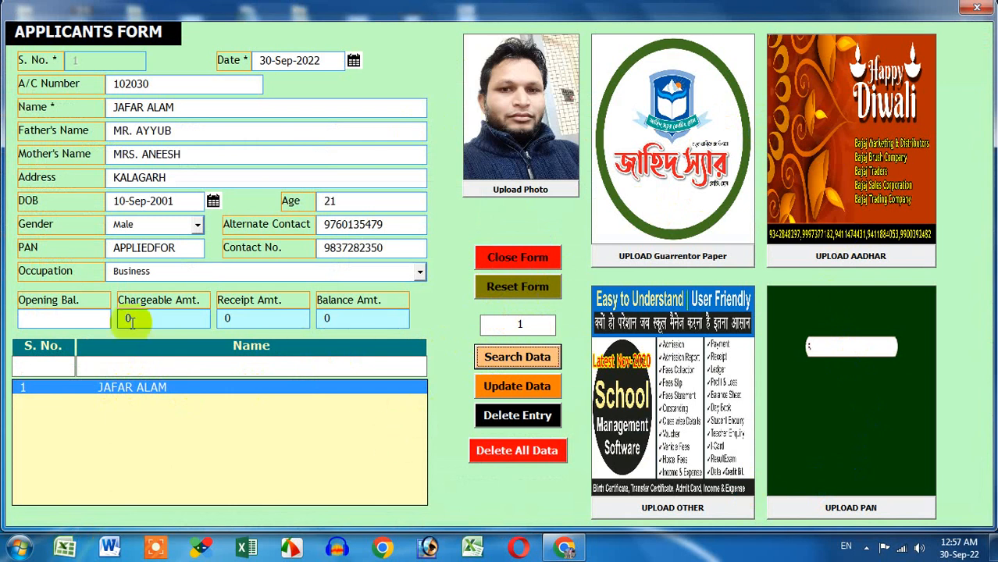
pyautogui.moveTo(148, 320); pyautogui.dragTo(111, 318)
pyautogui.moveTo(277, 315); pyautogui.dragTo(192, 318)
pyautogui.moveTo(357, 314); pyautogui.dragTo(275, 320)
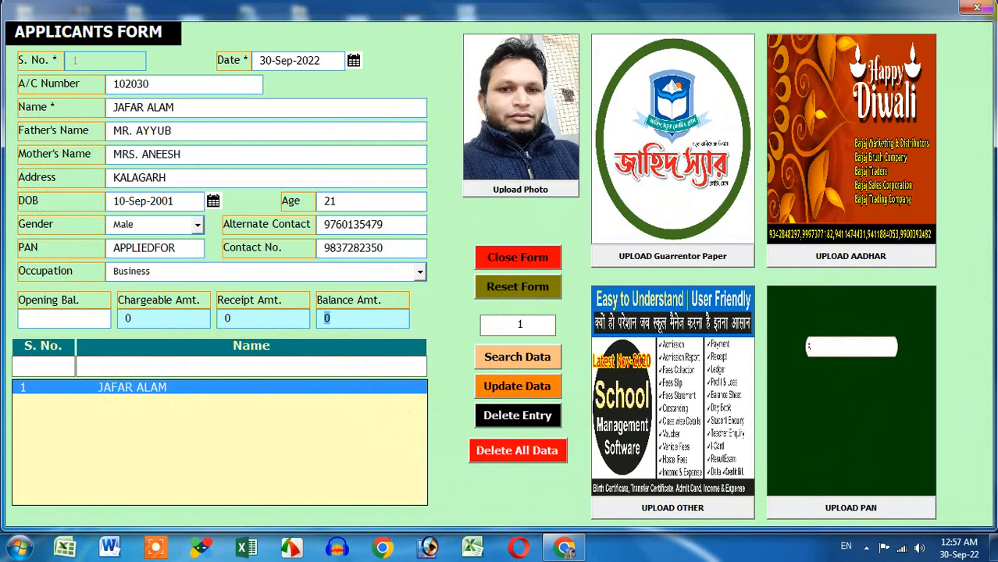
pyautogui.click(977, 8)
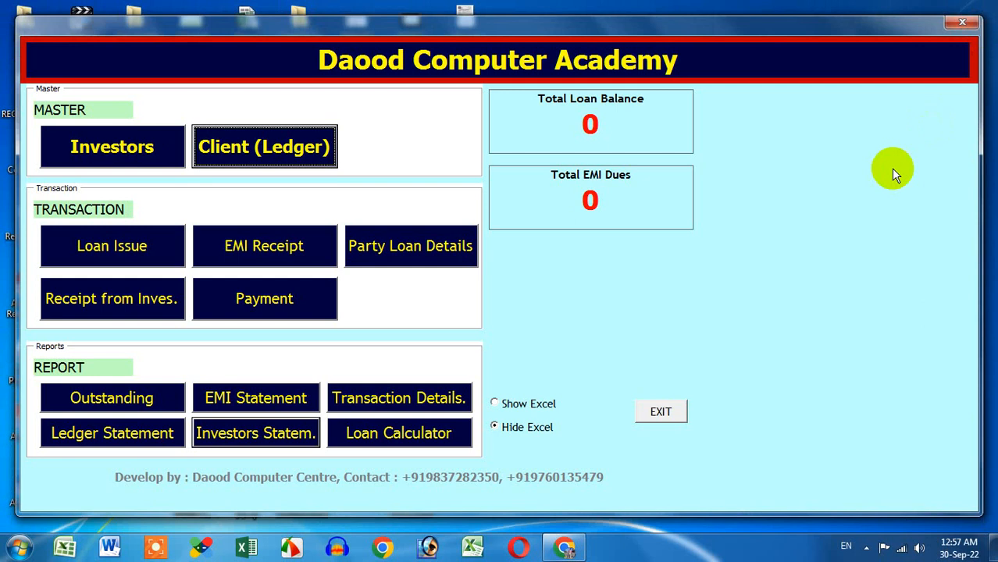
# Step: Open the Loan Issue Form and choose Daily as the repayment frequency
pyautogui.click(104, 250)
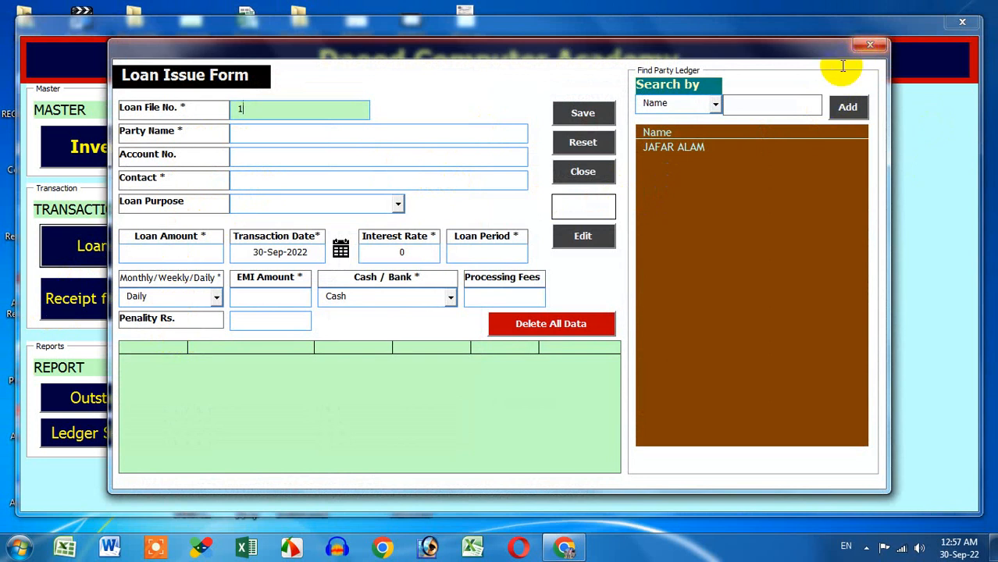
pyautogui.click(217, 297)
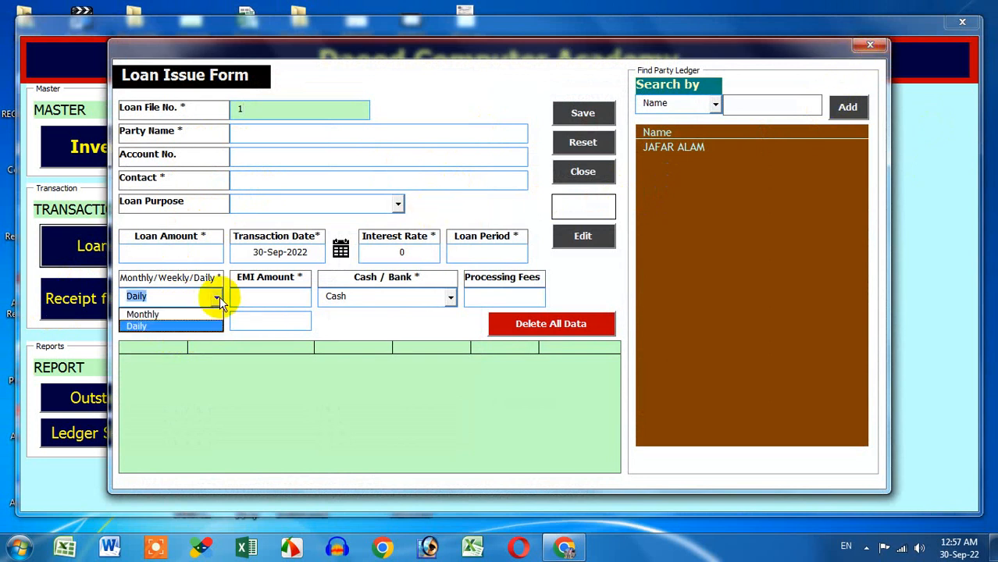
pyautogui.click(210, 326)
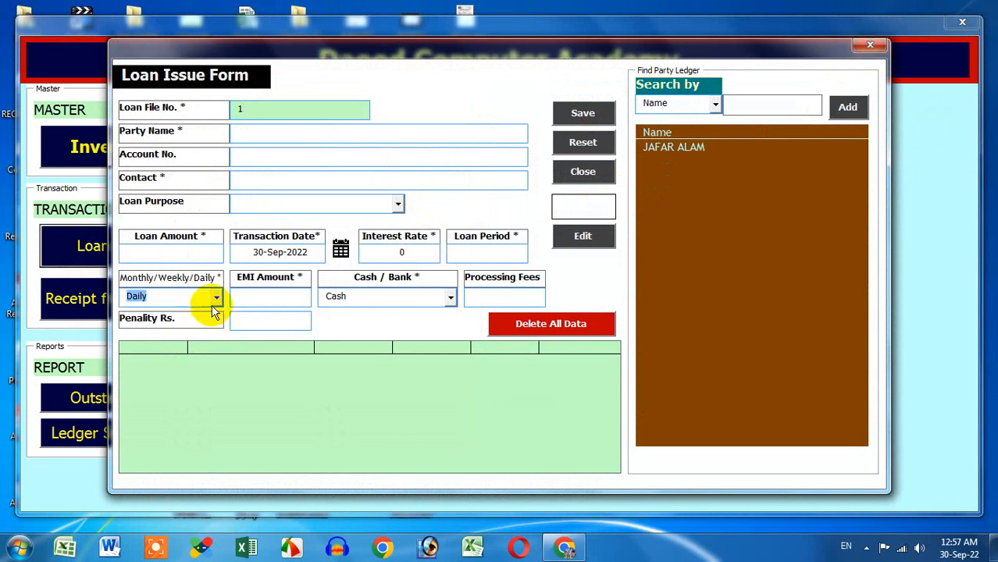
pyautogui.click(213, 301)
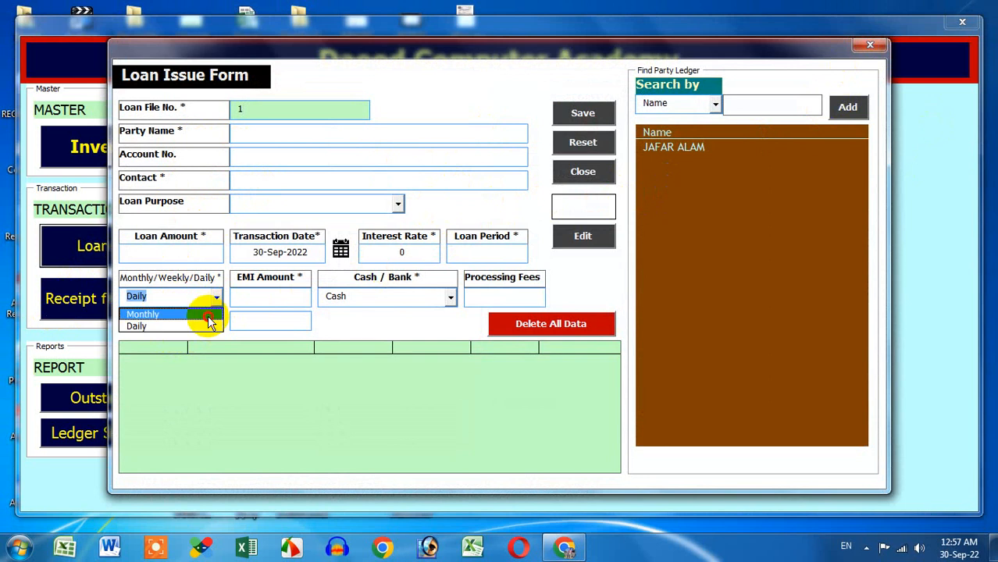
pyautogui.click(213, 303)
pyautogui.click(215, 303)
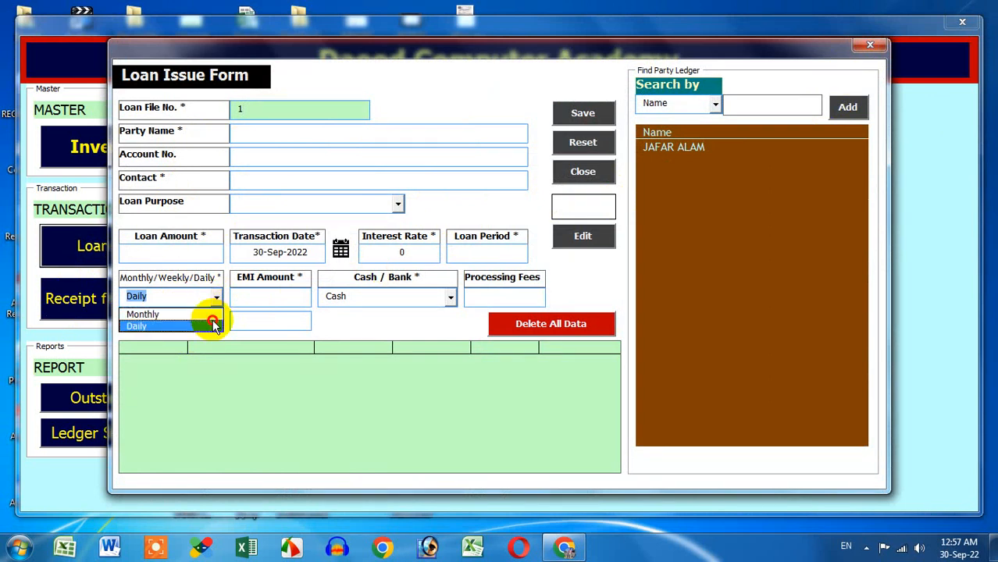
pyautogui.click(216, 324)
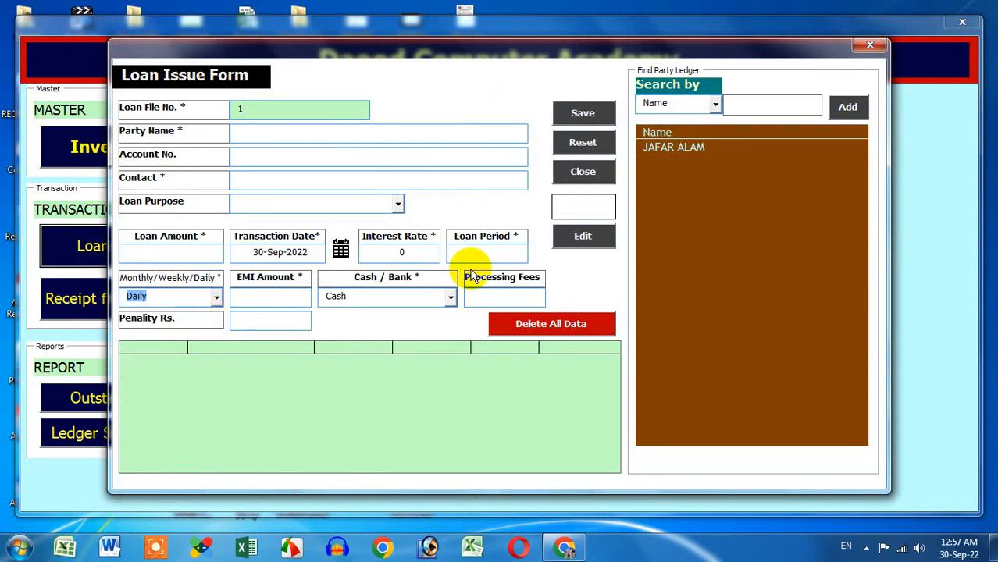
# Step: Load the listed ledger party's name, account number and contact into the loan form
pyautogui.click(703, 148)
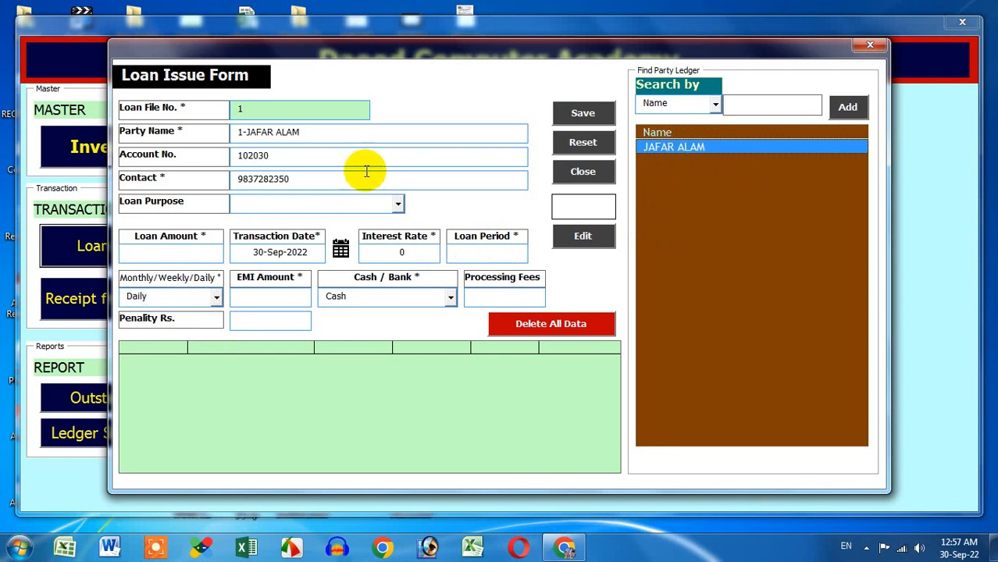
pyautogui.click(318, 133)
pyautogui.click(206, 159)
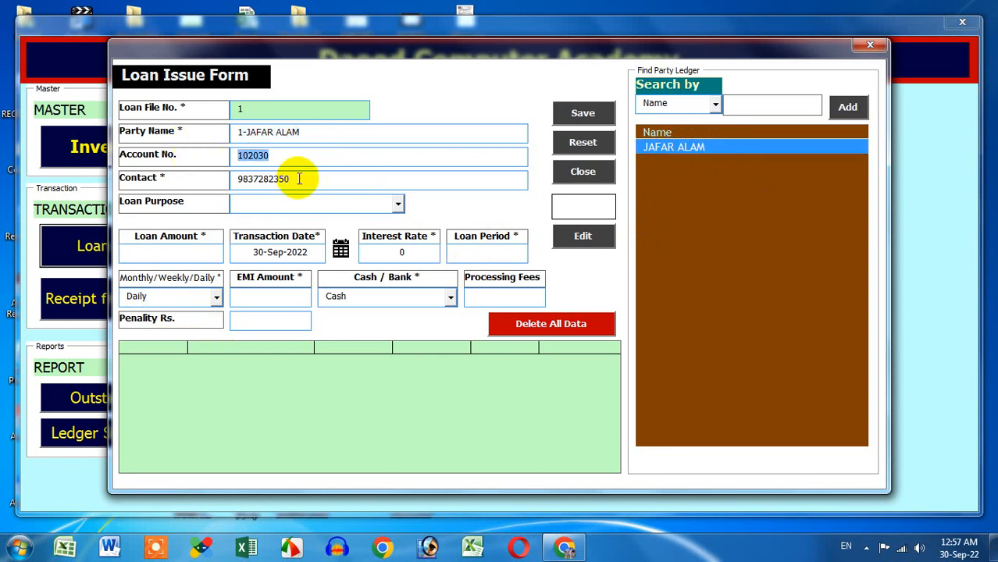
pyautogui.click(194, 177)
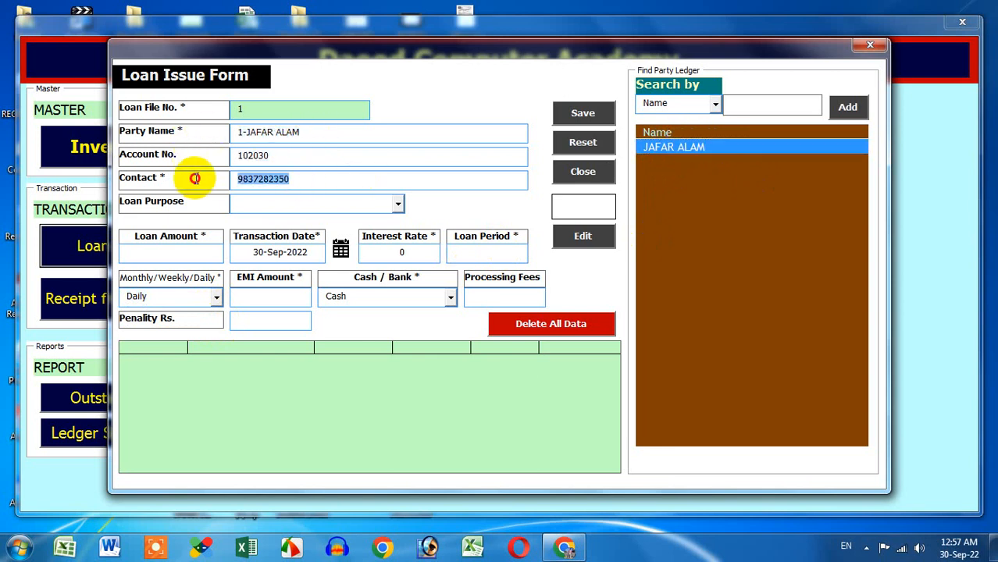
# Step: Set loan purpose PERSONAL, loan amount 10000 and transaction date 15-Sep-2022
pyautogui.click(397, 204)
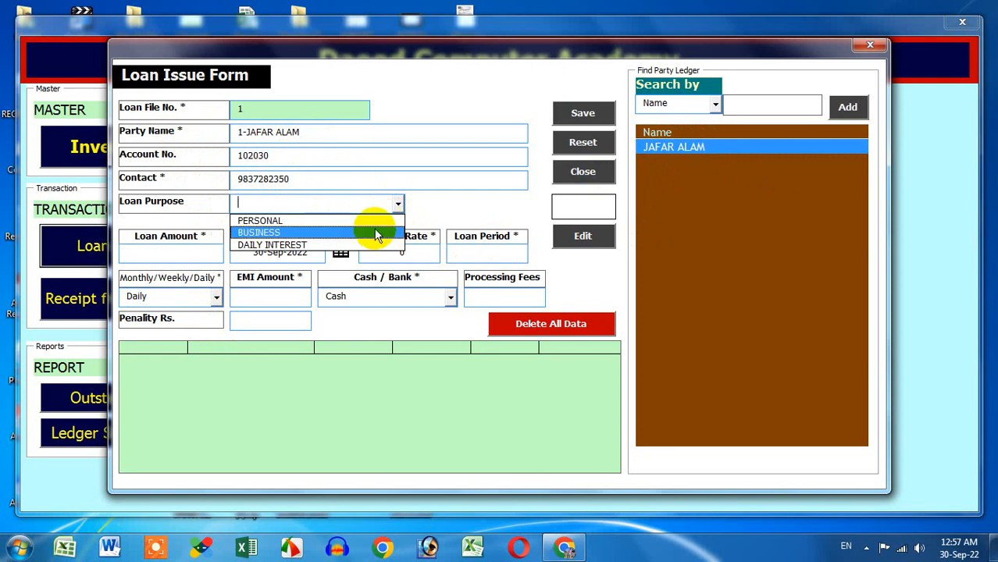
pyautogui.click(374, 224)
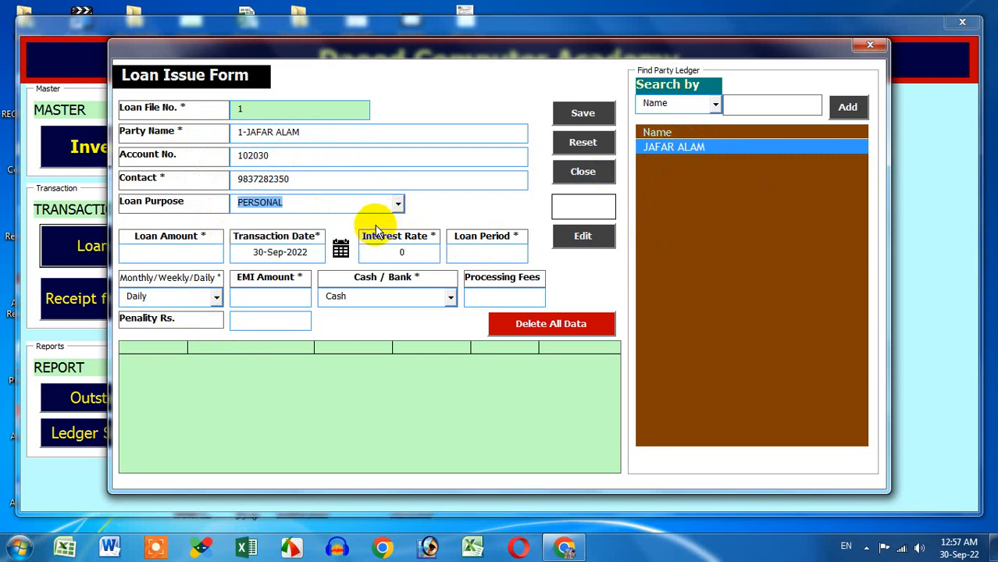
pyautogui.click(199, 249)
pyautogui.write('1')
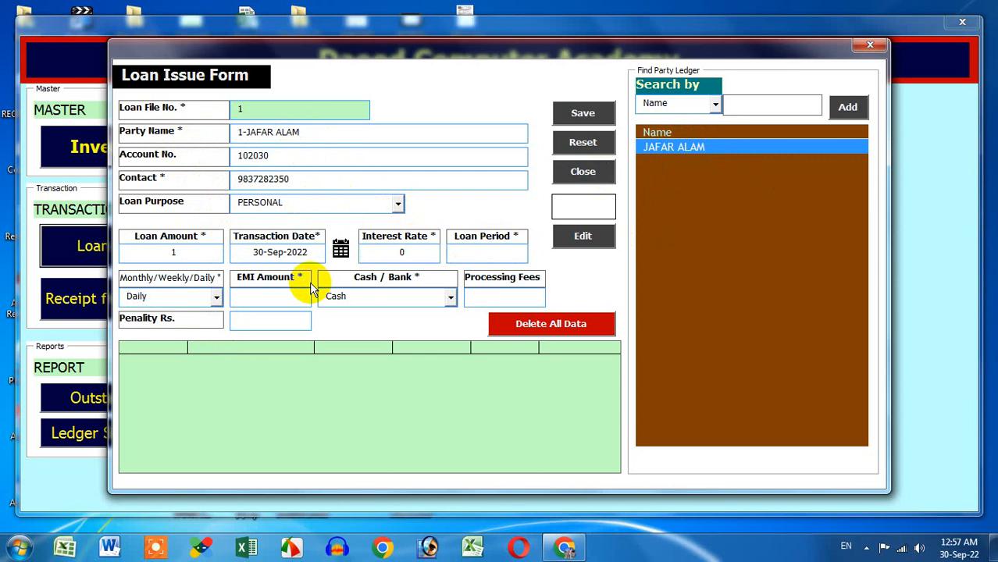
pyautogui.write('0000')
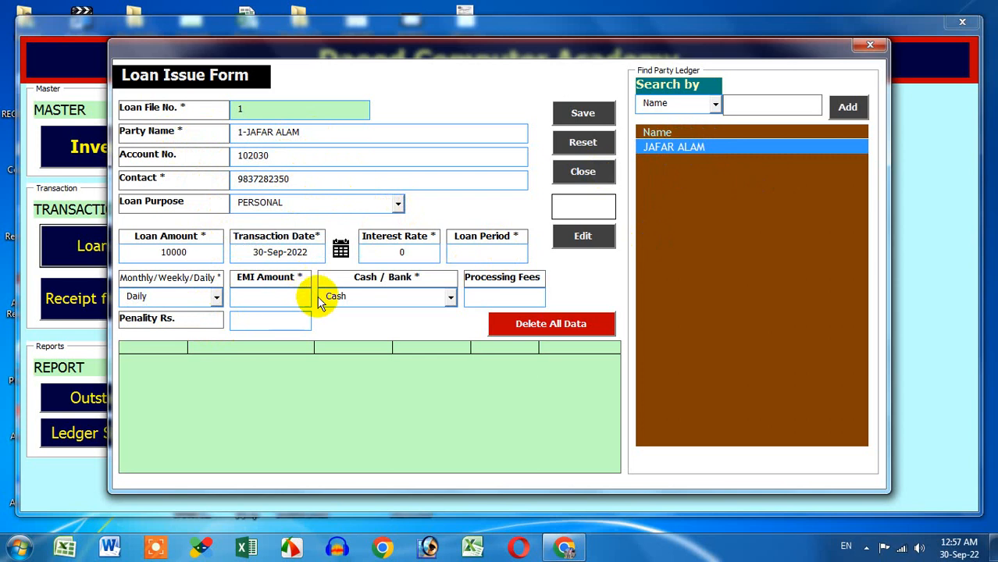
pyautogui.click(341, 248)
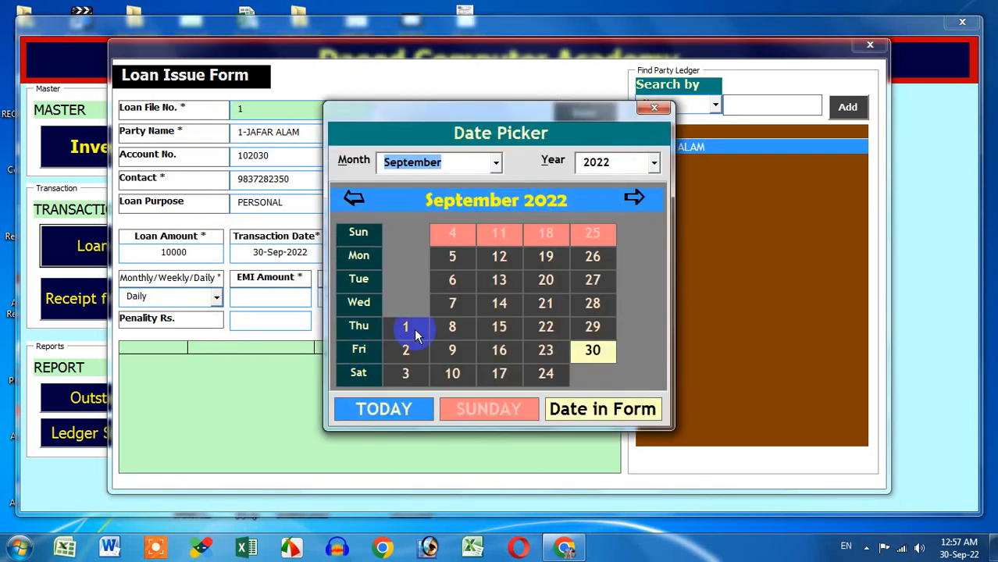
pyautogui.click(500, 327)
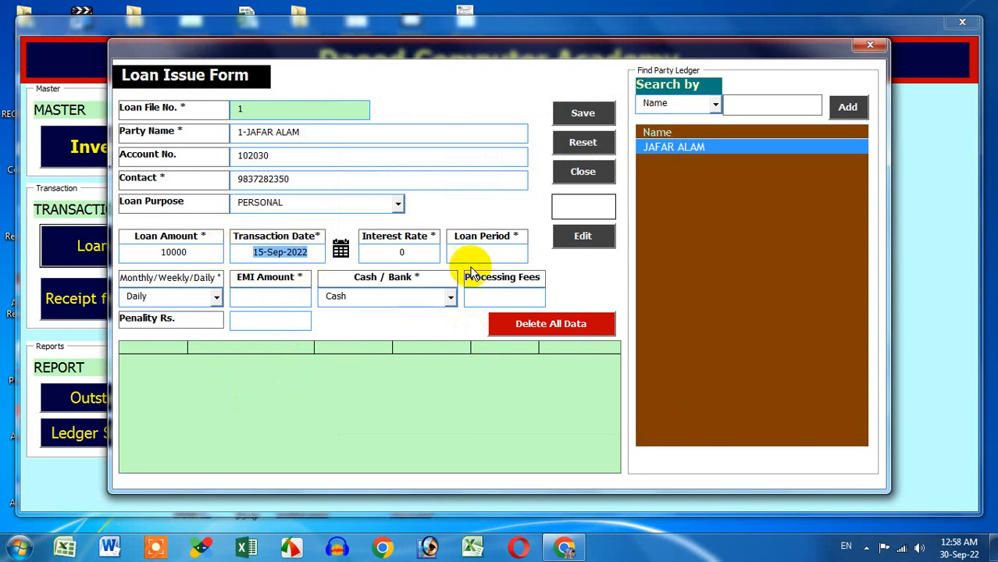
# Step: Enter a loan period of 60 and an EMI amount of 200, keeping Daily frequency
pyautogui.click(492, 252)
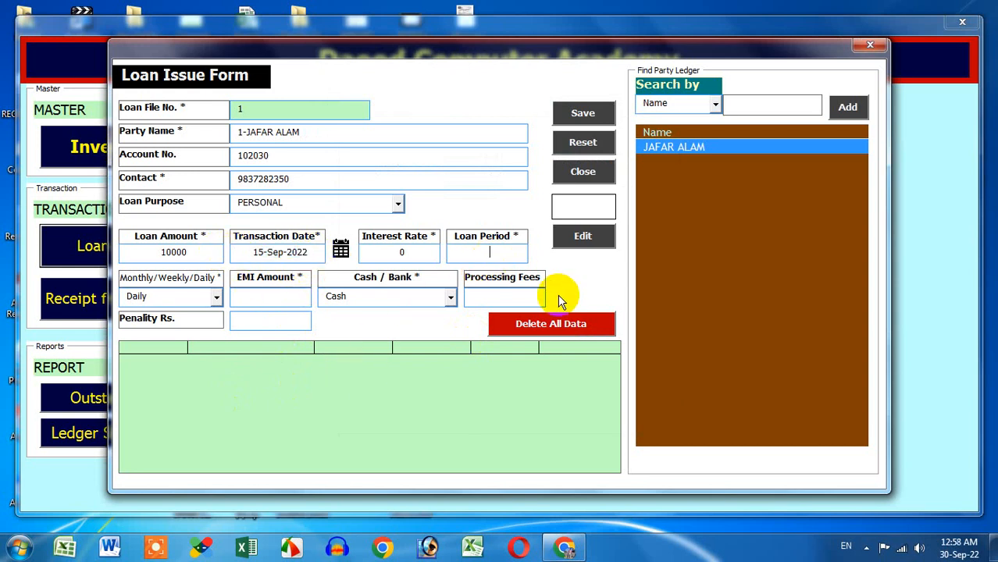
pyautogui.write('60')
pyautogui.click(277, 297)
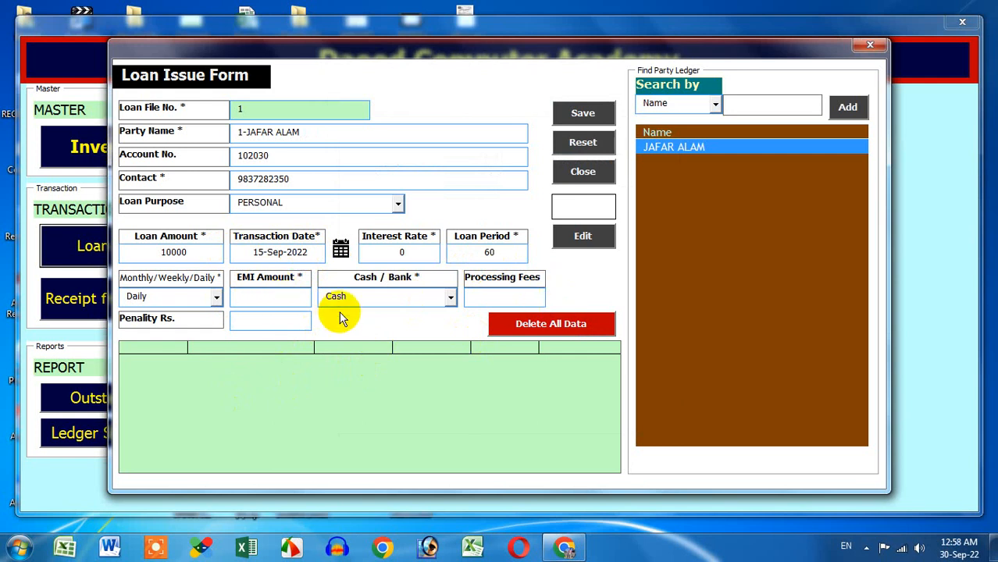
pyautogui.write('200')
pyautogui.click(216, 298)
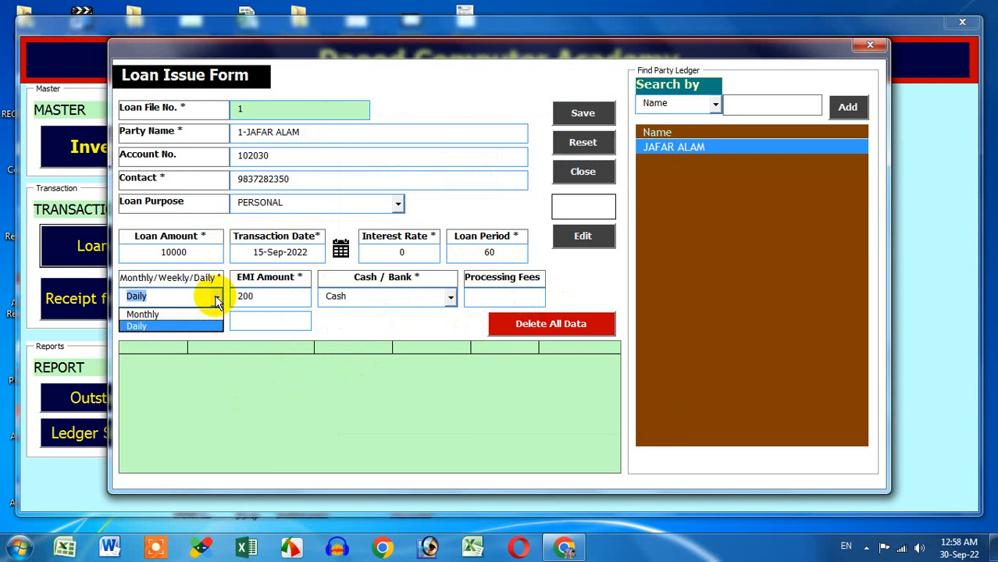
pyautogui.click(217, 302)
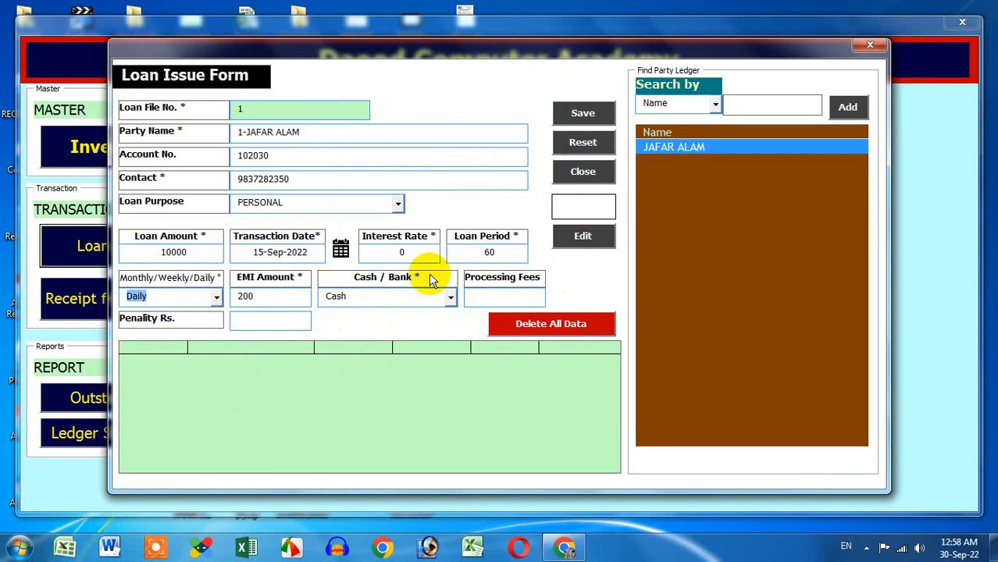
pyautogui.click(246, 296)
pyautogui.click(207, 297)
pyautogui.click(476, 254)
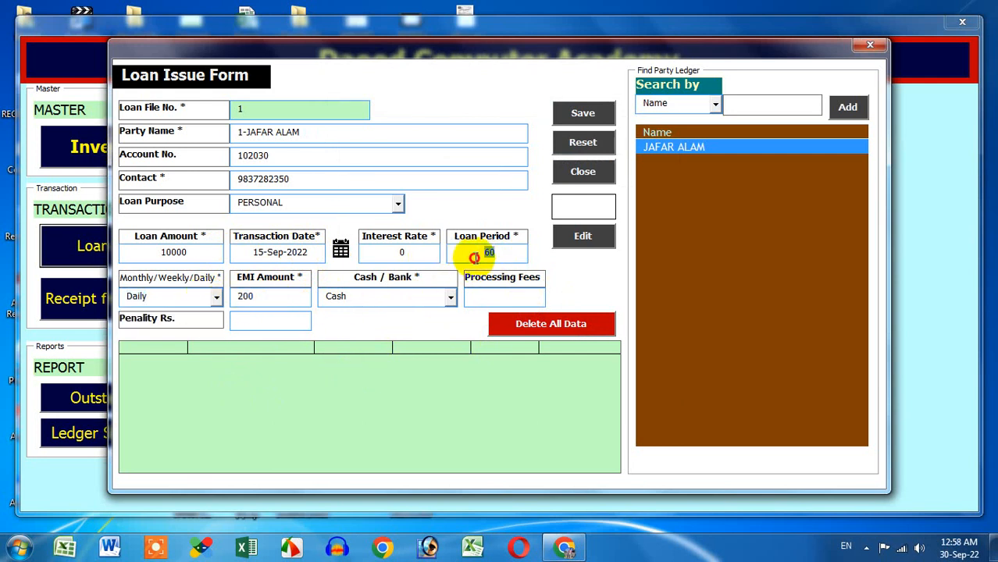
pyautogui.click(205, 252)
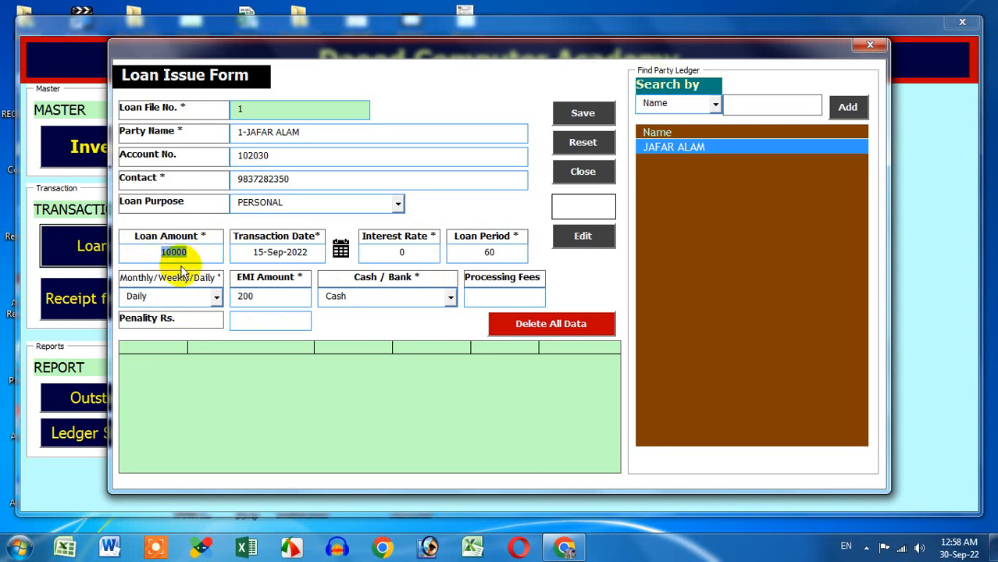
# Step: Set the processing fees to 500 and the penalty to 10
pyautogui.click(495, 296)
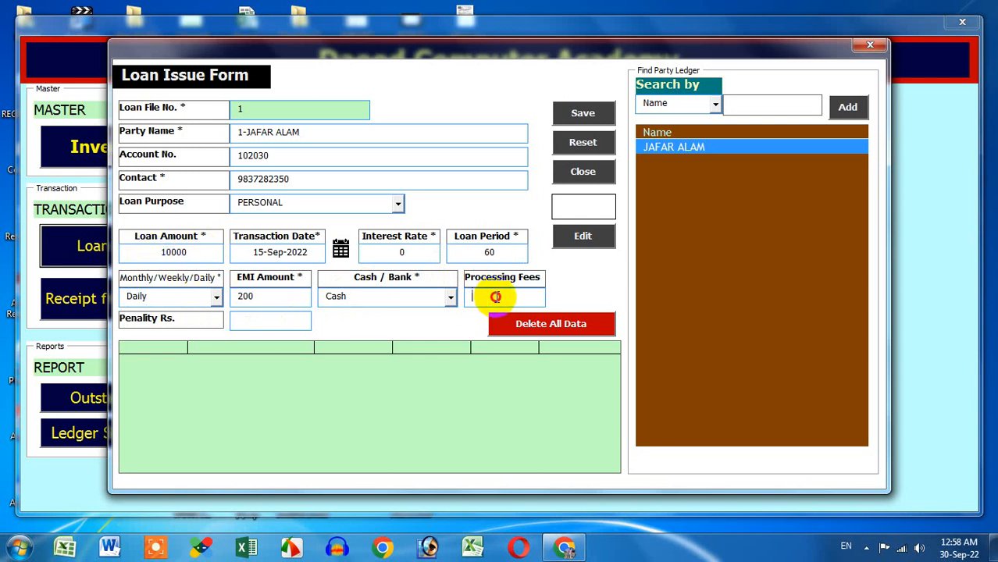
pyautogui.write('500')
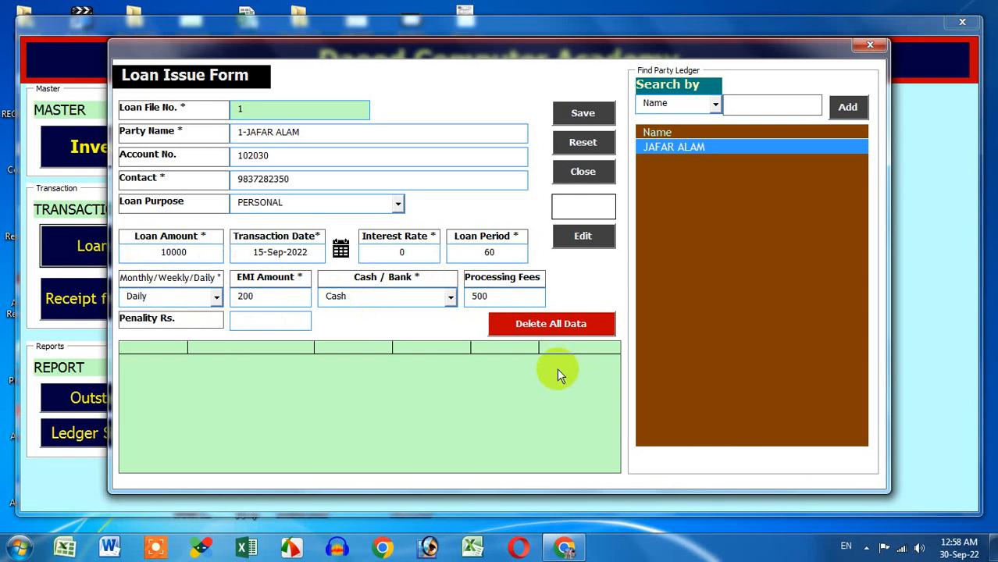
pyautogui.click(278, 321)
pyautogui.click(279, 321)
pyautogui.write('10')
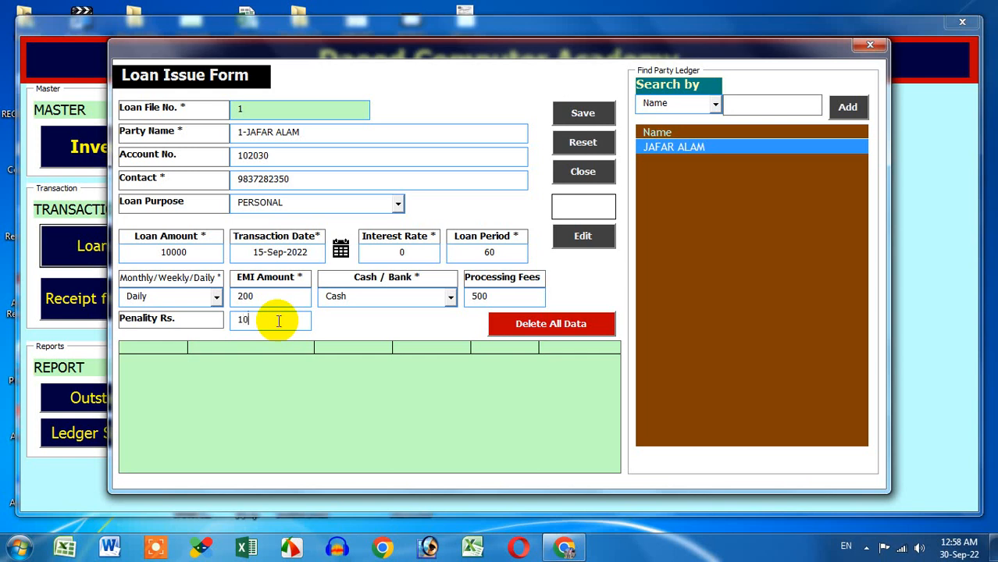
pyautogui.press('BackSpace')
pyautogui.press('BackSpace')
pyautogui.write('0')
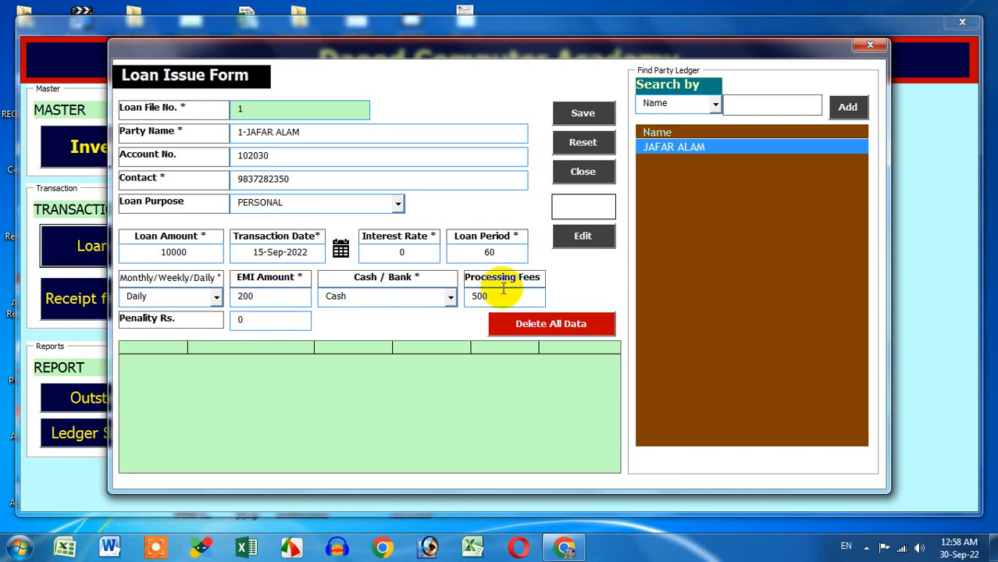
pyautogui.press('Tab')
pyautogui.write('0')
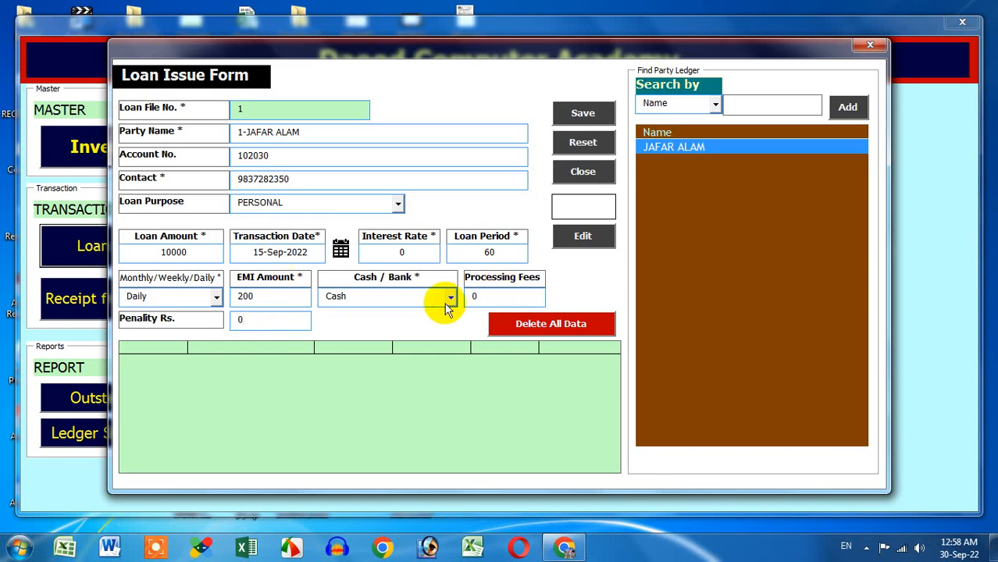
pyautogui.press('BackSpace')
pyautogui.write('500')
pyautogui.moveTo(264, 317); pyautogui.dragTo(200, 319)
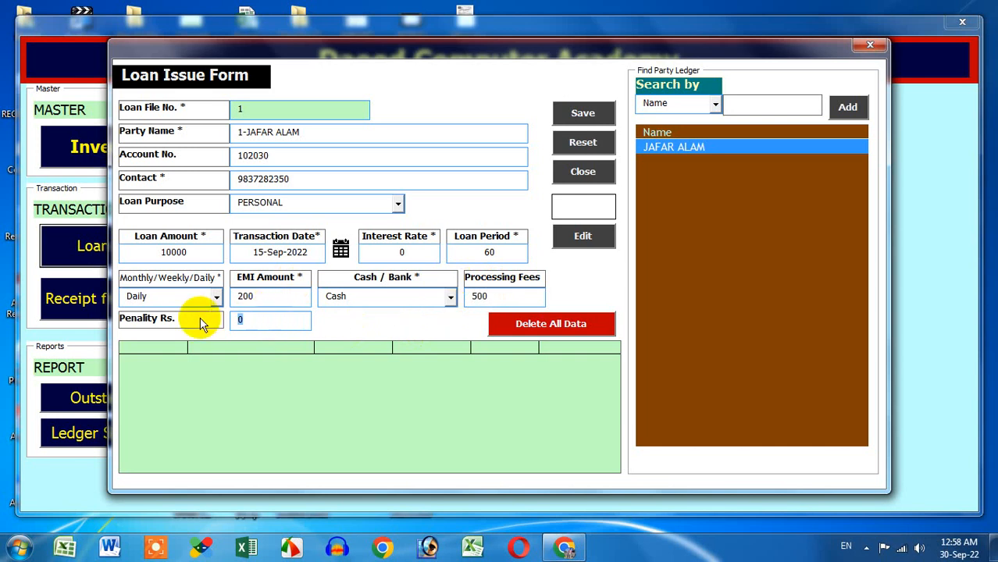
pyautogui.write('10')
# Step: Save the loan so its ledger is created
pyautogui.doubleClick(287, 256)
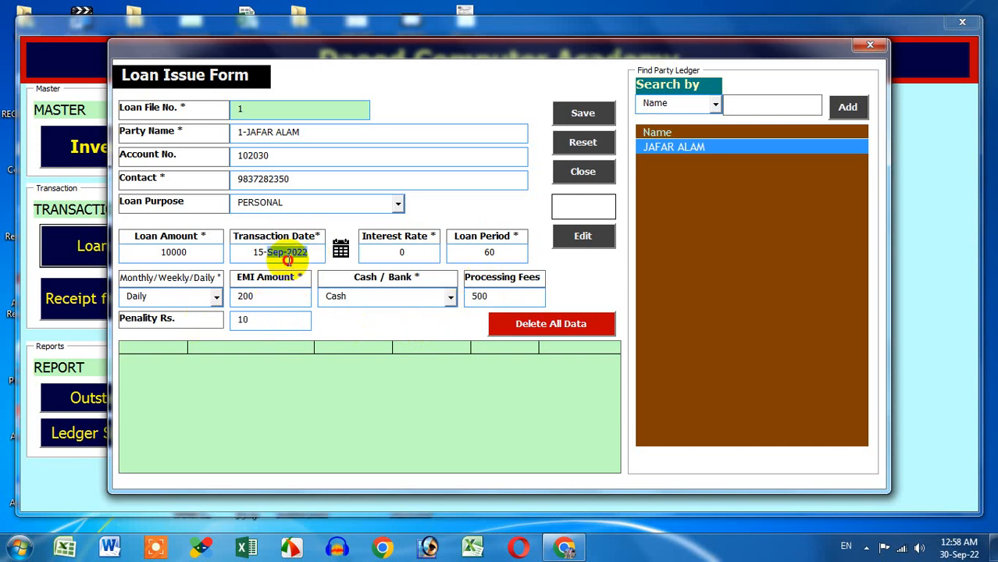
pyautogui.moveTo(287, 256); pyautogui.dragTo(234, 253)
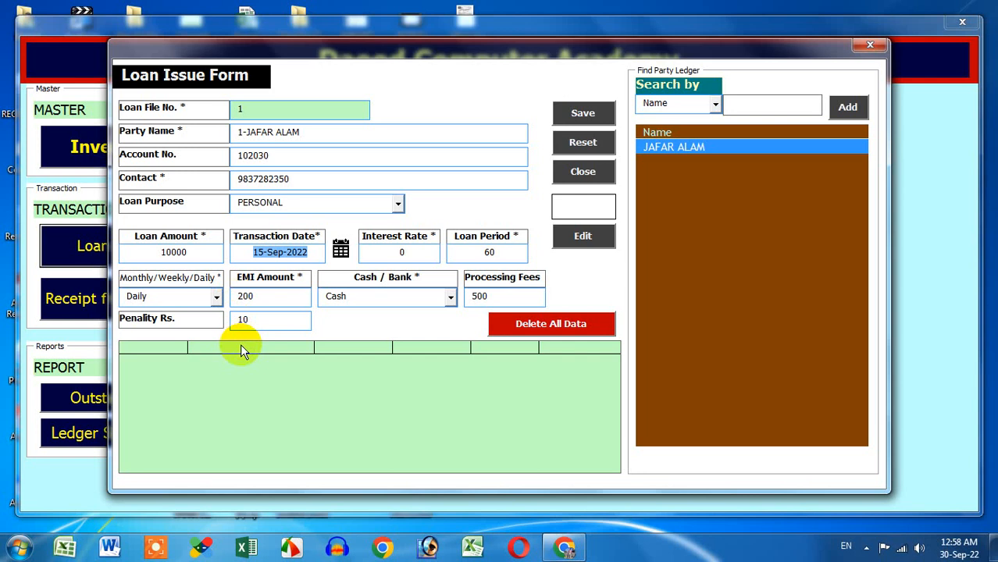
pyautogui.click(314, 256)
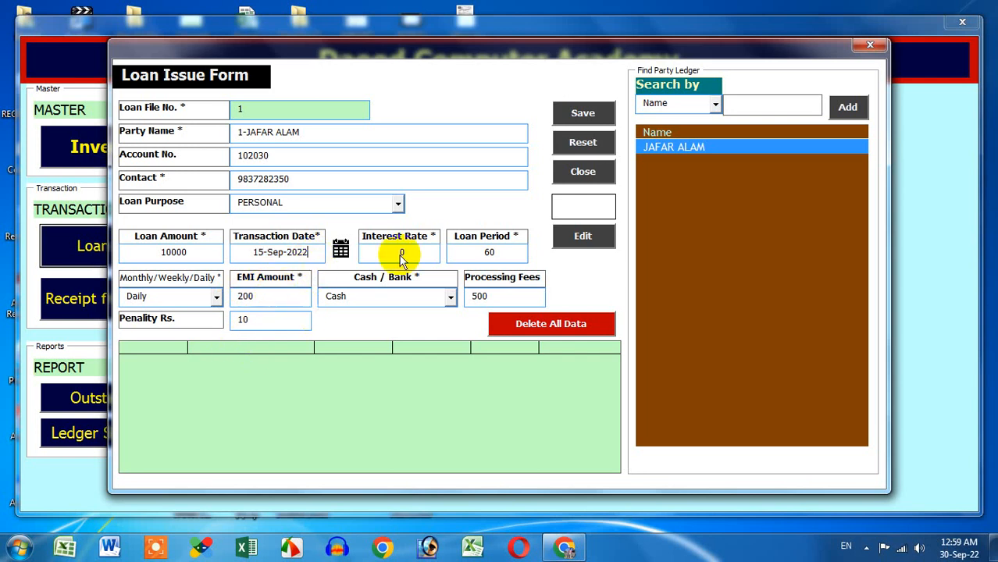
pyautogui.click(584, 116)
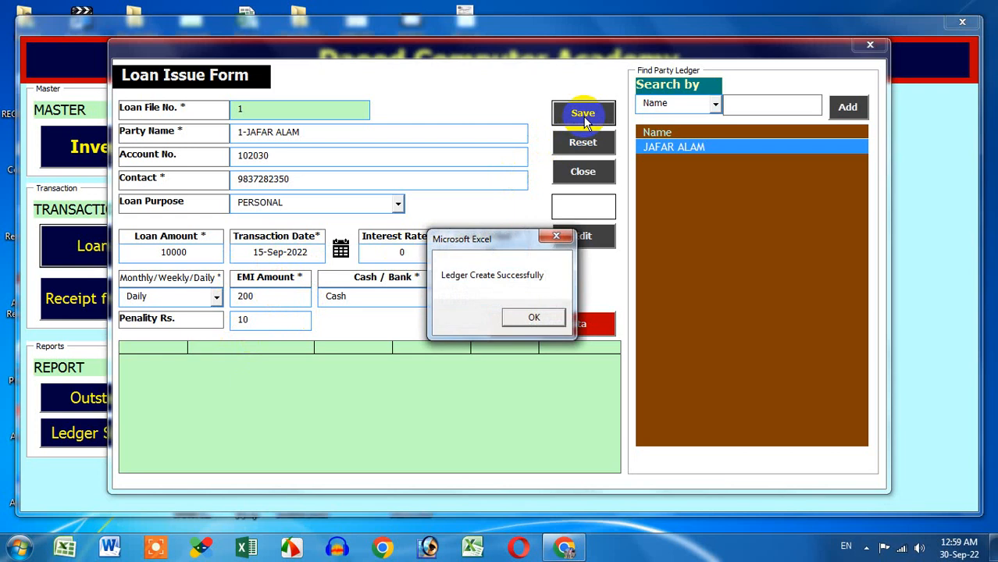
# Step: Dismiss the ledger-created confirmation and load loan file 1 into the form for editing
pyautogui.click(534, 315)
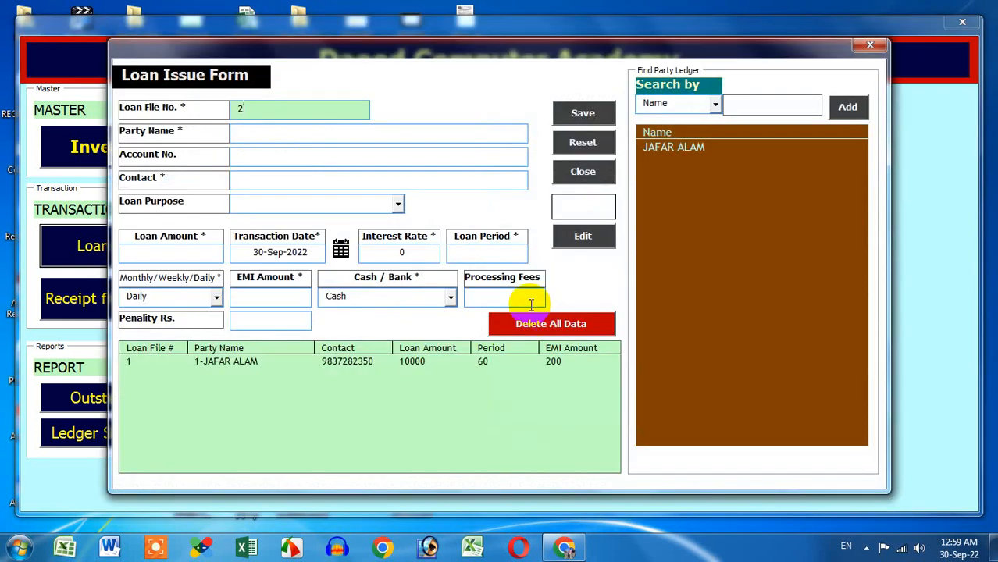
pyautogui.click(518, 366)
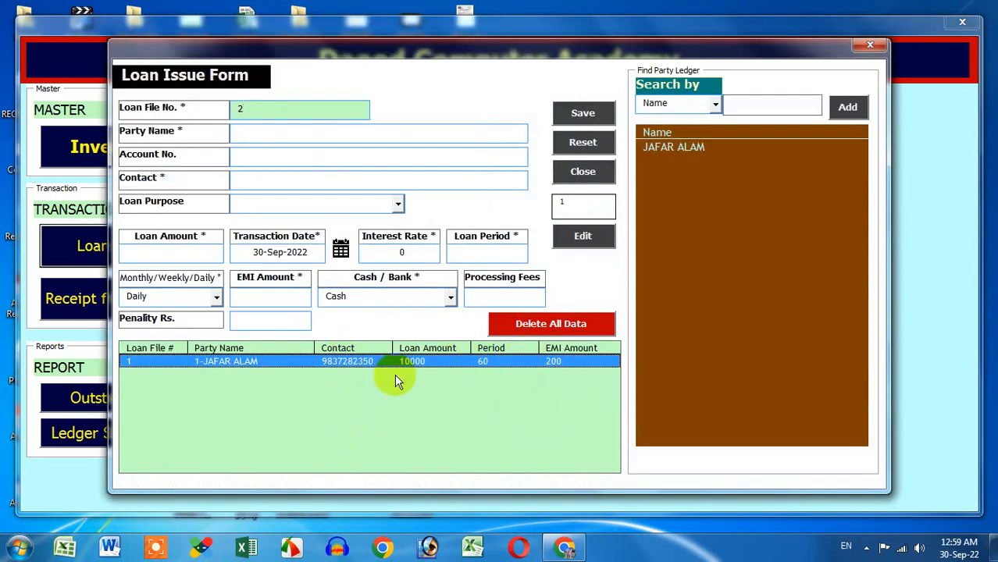
pyautogui.click(578, 239)
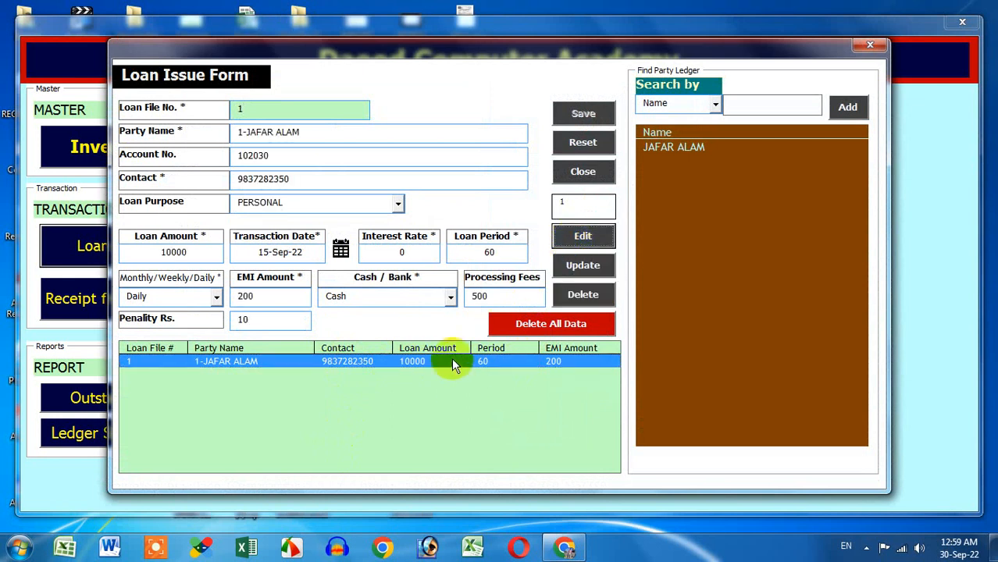
# Step: Attempt Delete and Update but cancel both key prompts, leaving loan file 1 unchanged
pyautogui.click(584, 296)
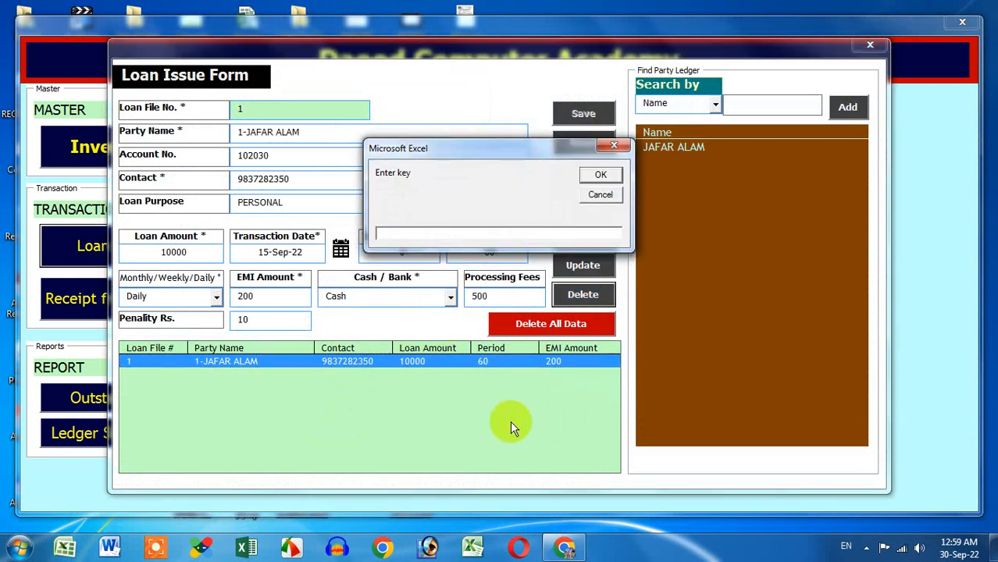
pyautogui.click(398, 231)
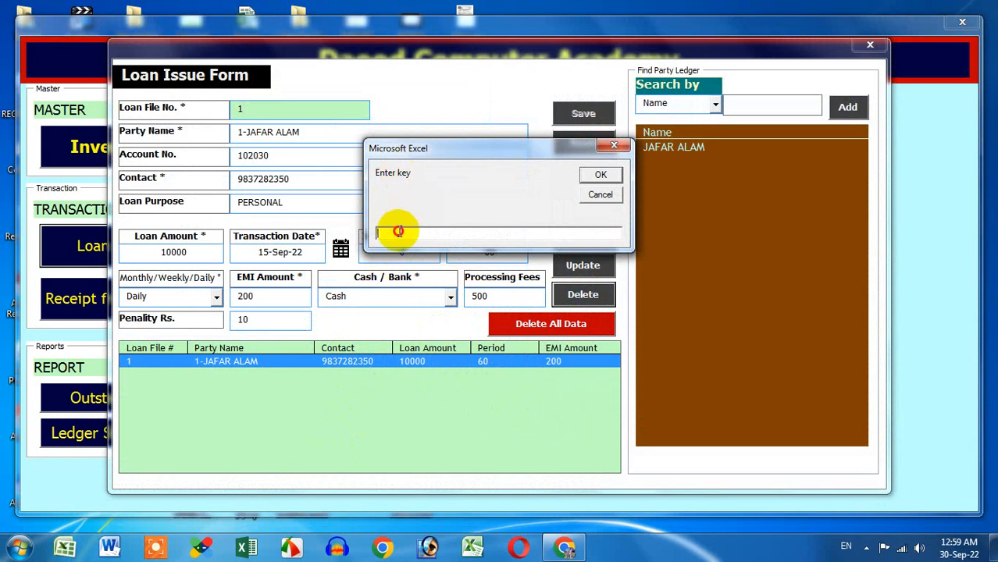
pyautogui.click(600, 194)
pyautogui.click(599, 270)
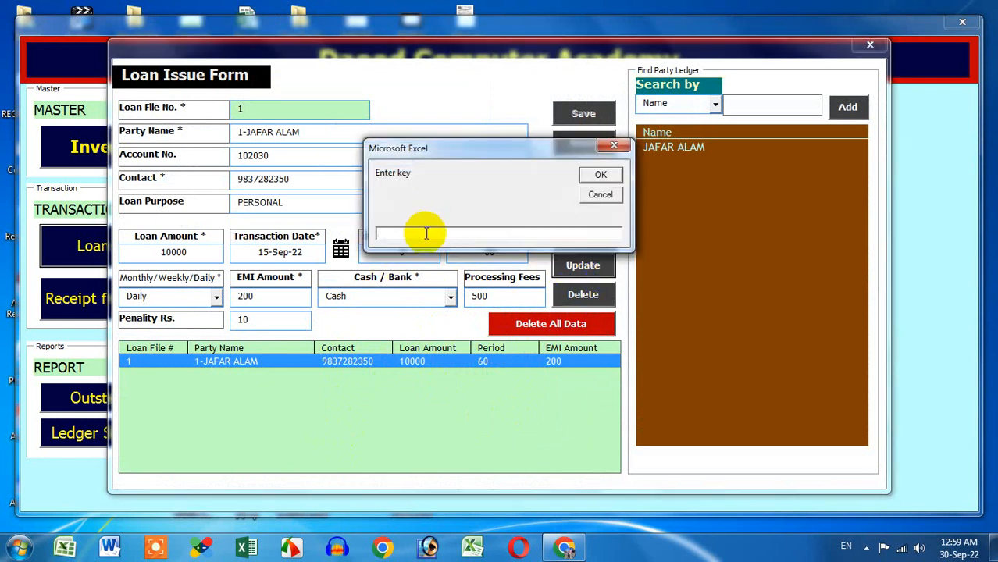
pyautogui.click(594, 200)
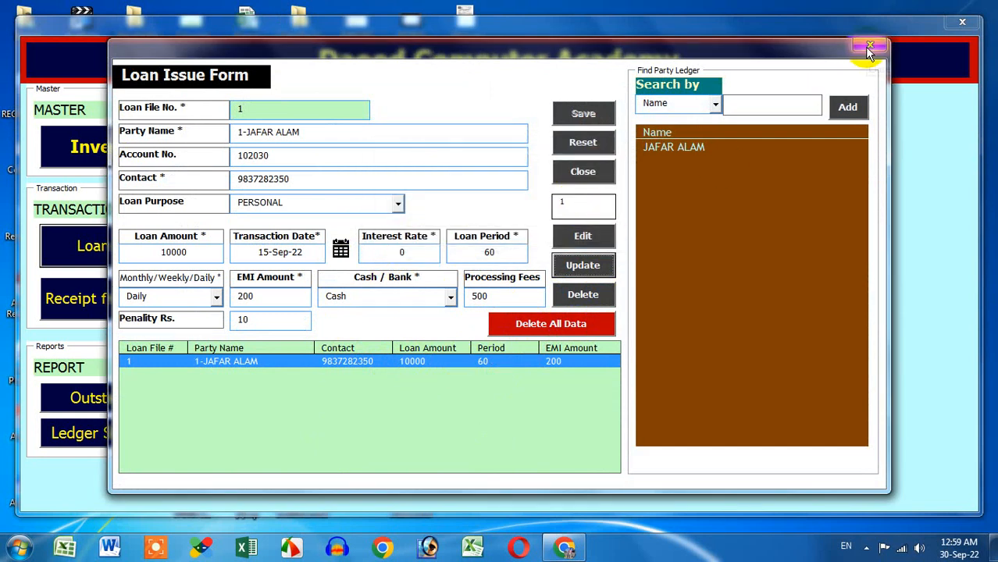
pyautogui.click(412, 361)
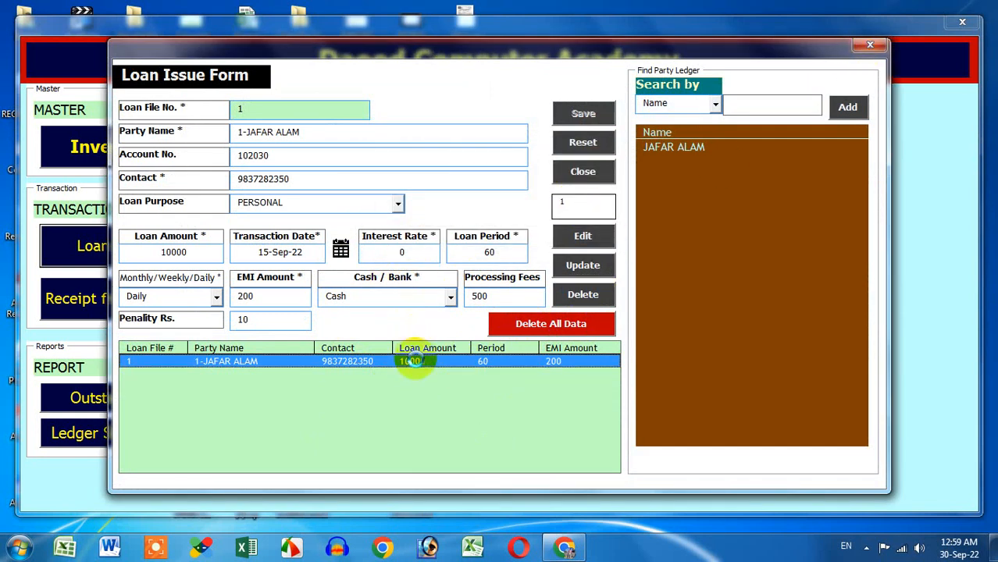
# Step: Close the loan's Receipt EMI and Loan Issue forms, then start a blank EMI Receipt form from the main menu
pyautogui.doubleClick(412, 361)
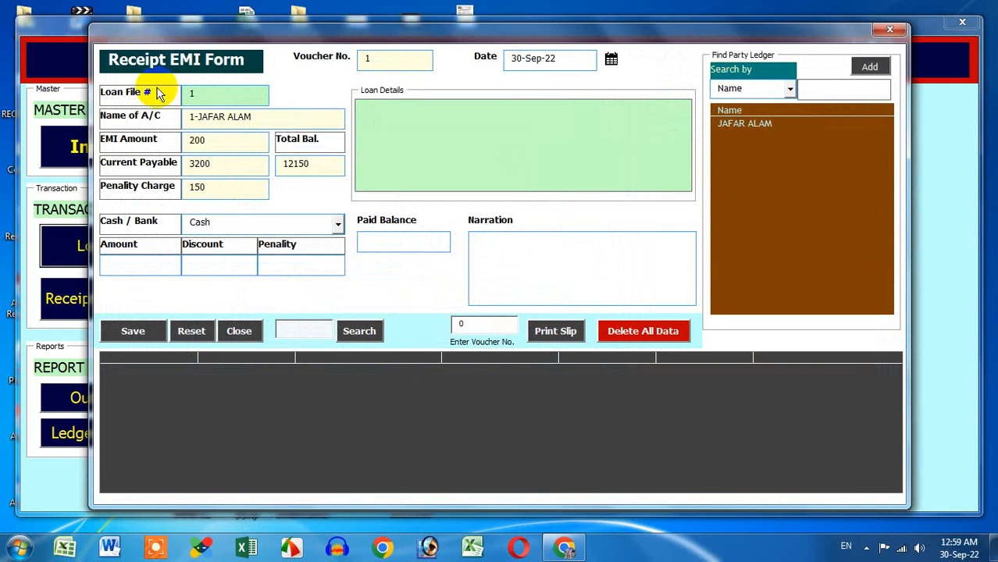
pyautogui.click(891, 32)
pyautogui.click(887, 43)
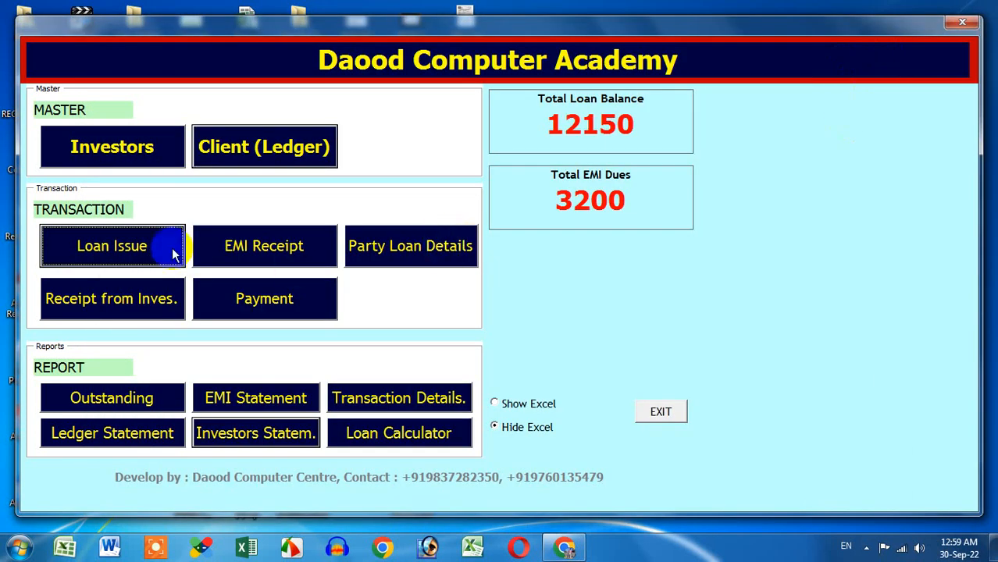
pyautogui.click(287, 250)
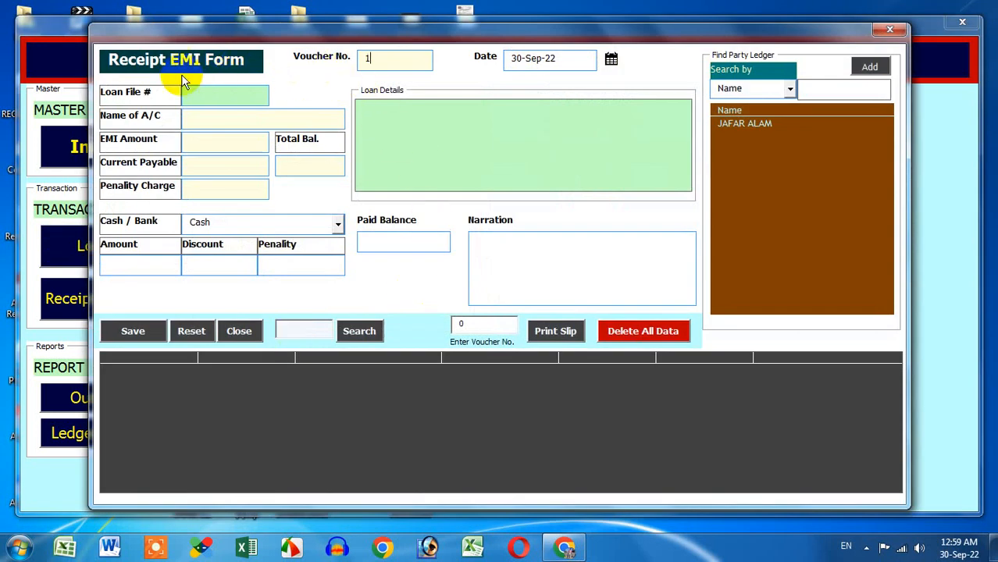
# Step: Search ledgers by Name, pick the borrower, and load loan file 1 (EMI 200, payable 3200, penalty 150)
pyautogui.moveTo(381, 61); pyautogui.dragTo(351, 61)
pyautogui.click(397, 61)
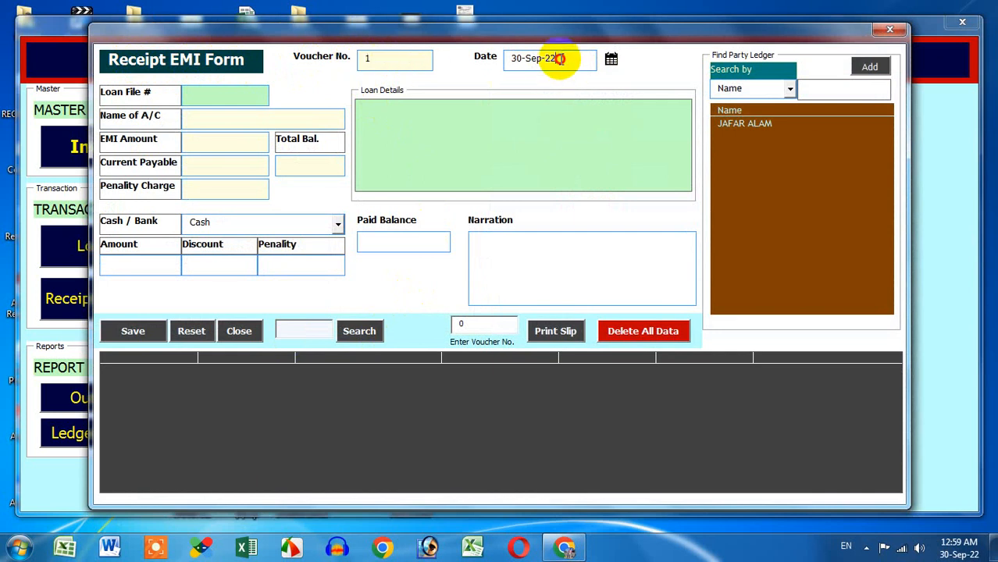
pyautogui.moveTo(557, 60); pyautogui.dragTo(489, 62)
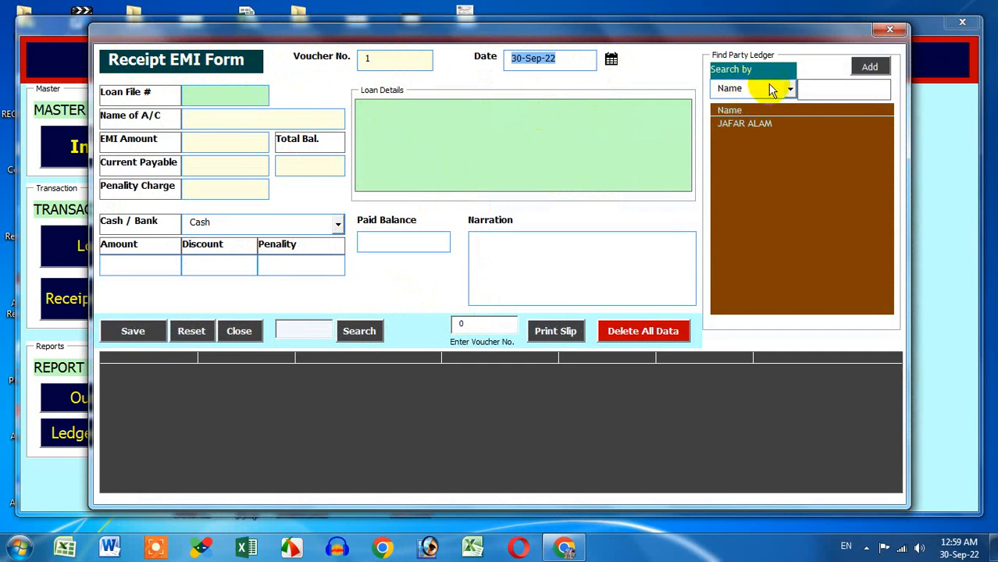
pyautogui.click(791, 91)
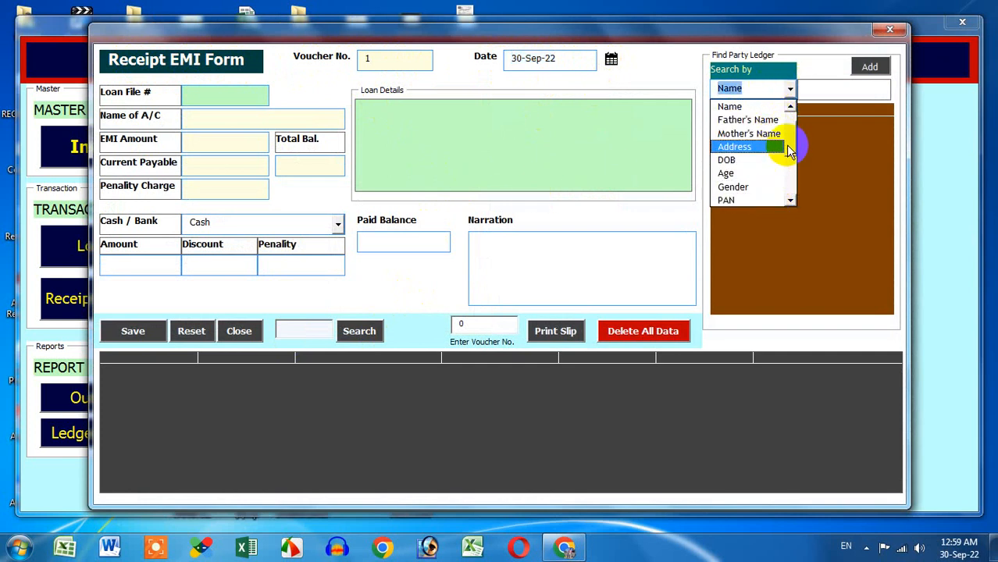
pyautogui.click(785, 91)
pyautogui.click(769, 125)
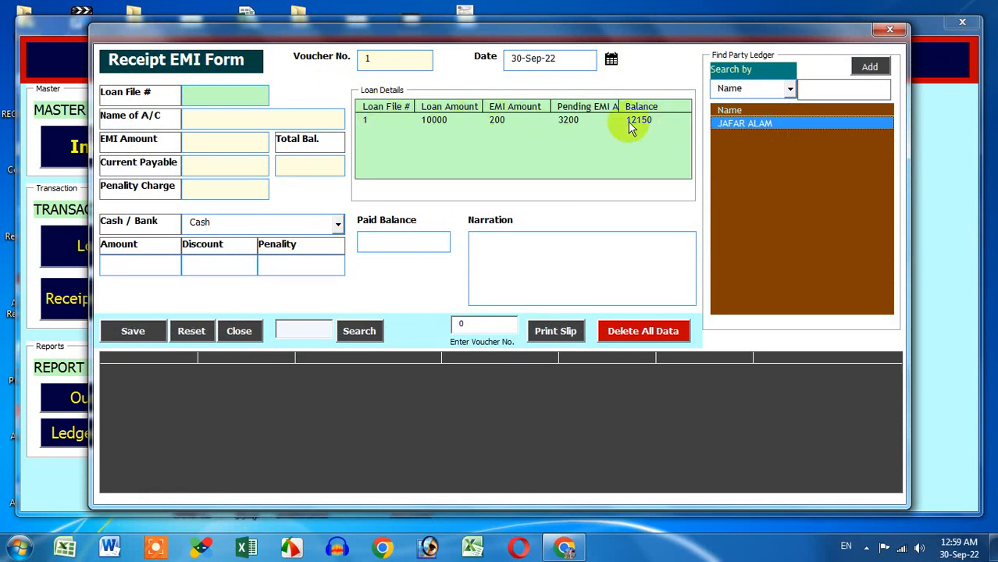
pyautogui.click(411, 123)
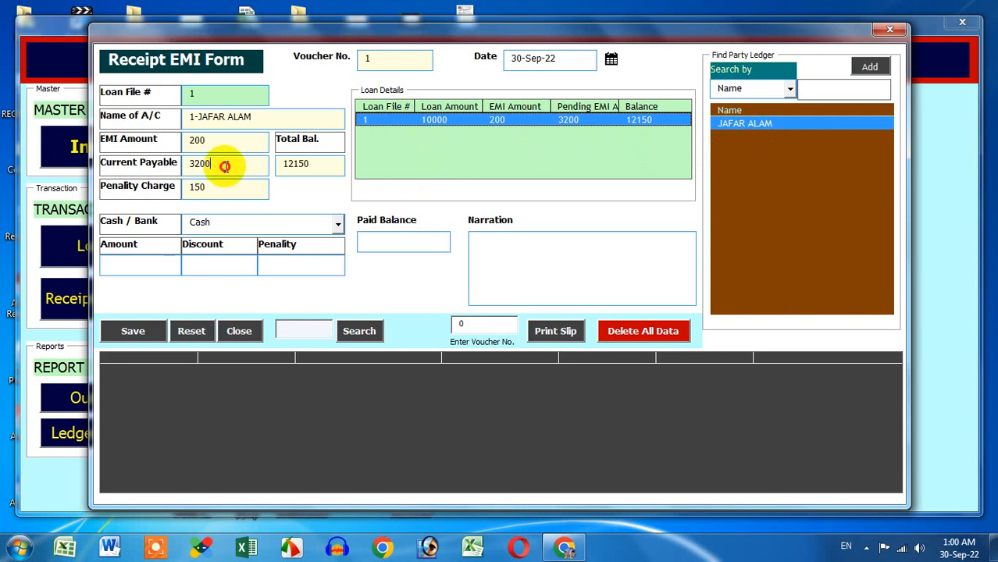
pyautogui.moveTo(225, 166); pyautogui.dragTo(180, 181)
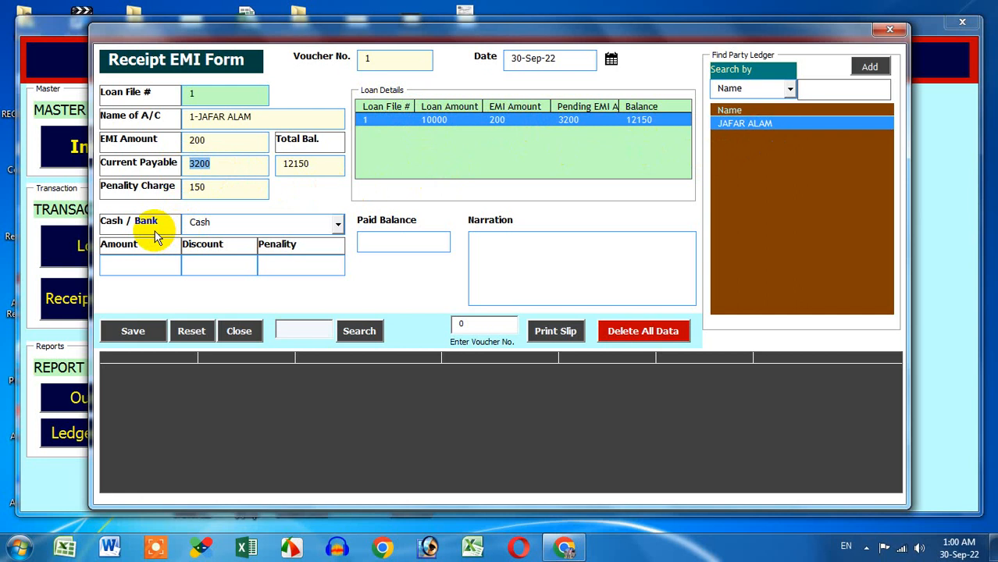
pyautogui.moveTo(213, 143); pyautogui.dragTo(165, 144)
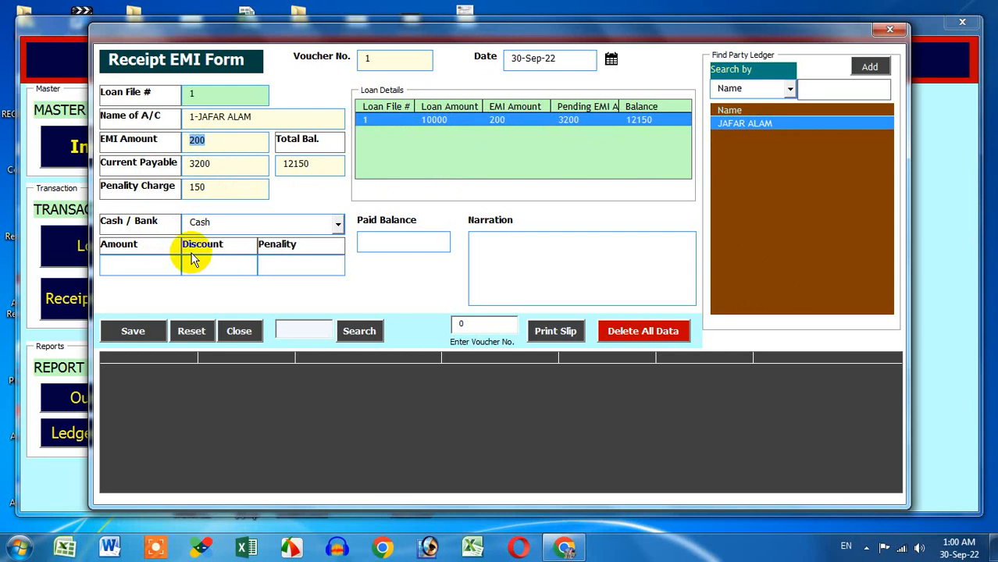
pyautogui.click(195, 163)
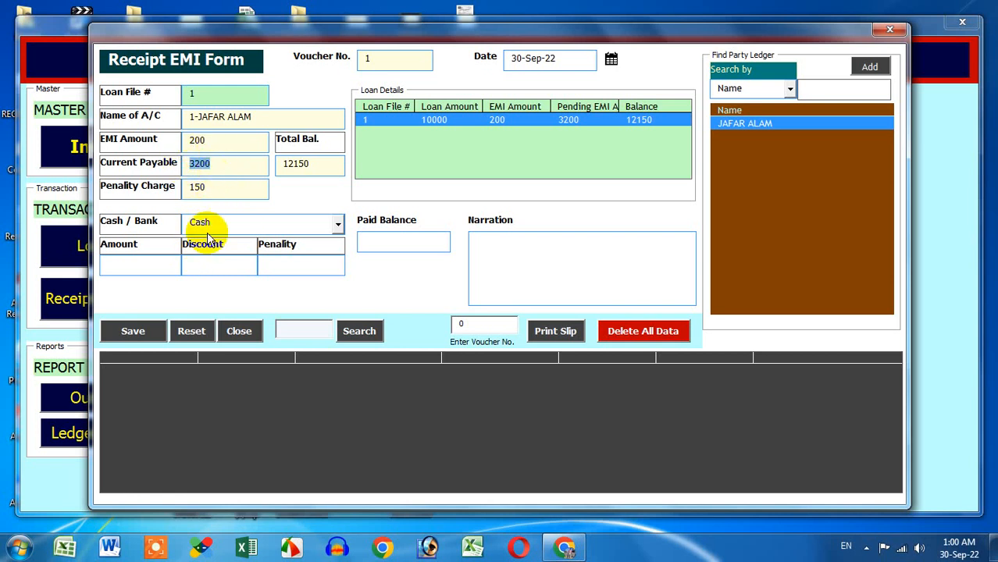
pyautogui.click(187, 186)
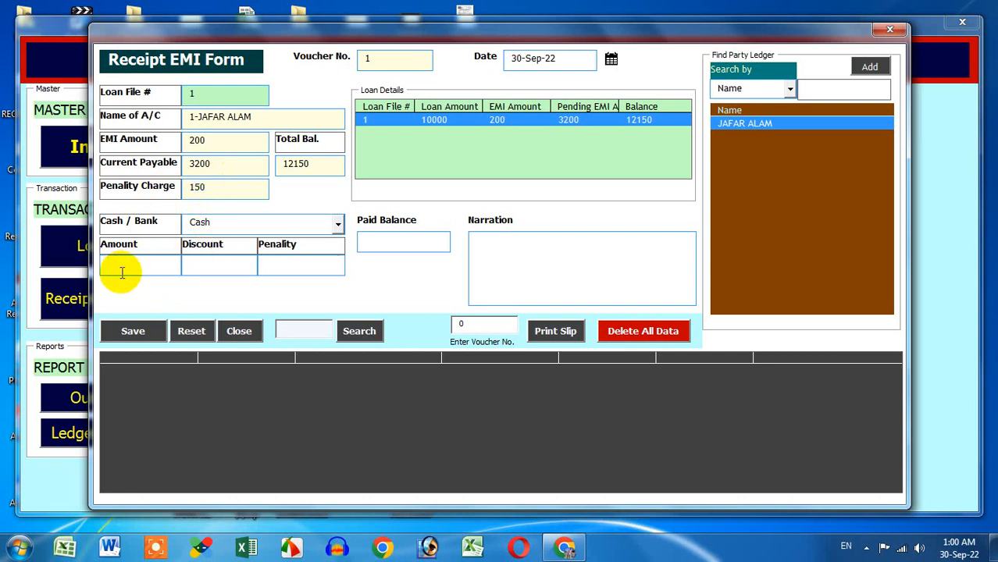
pyautogui.click(223, 265)
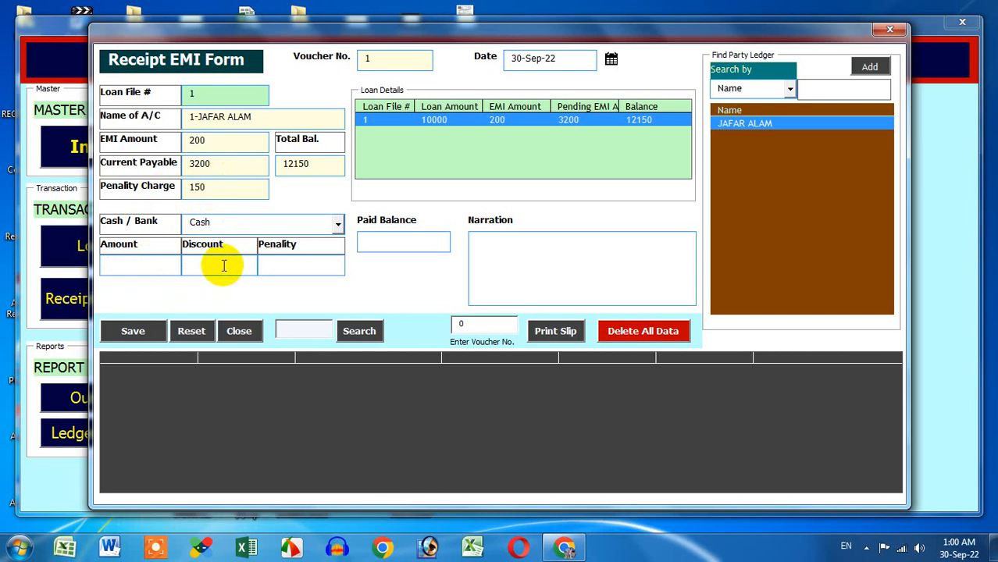
pyautogui.write('100')
pyautogui.moveTo(307, 270); pyautogui.dragTo(157, 266)
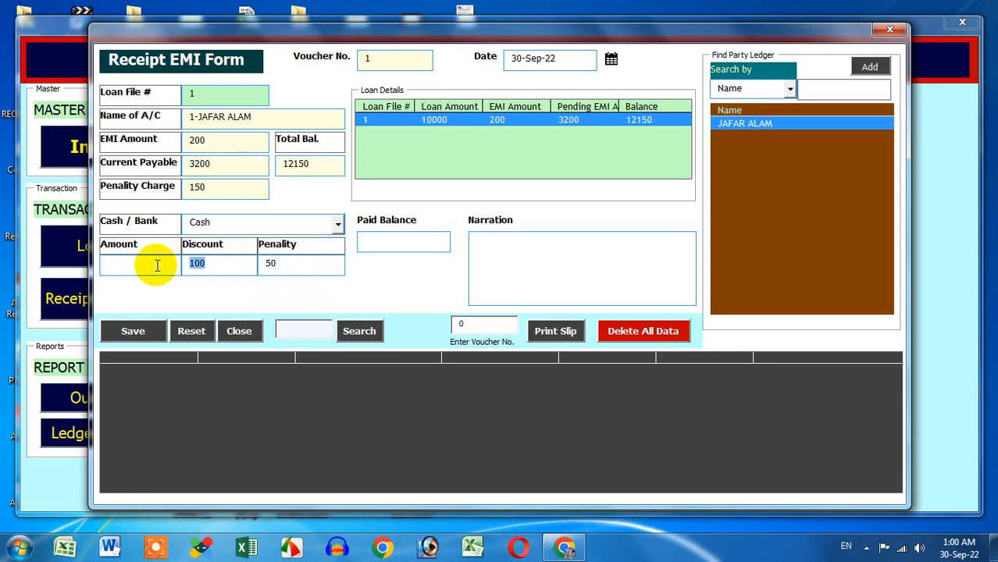
pyautogui.press('BackSpace')
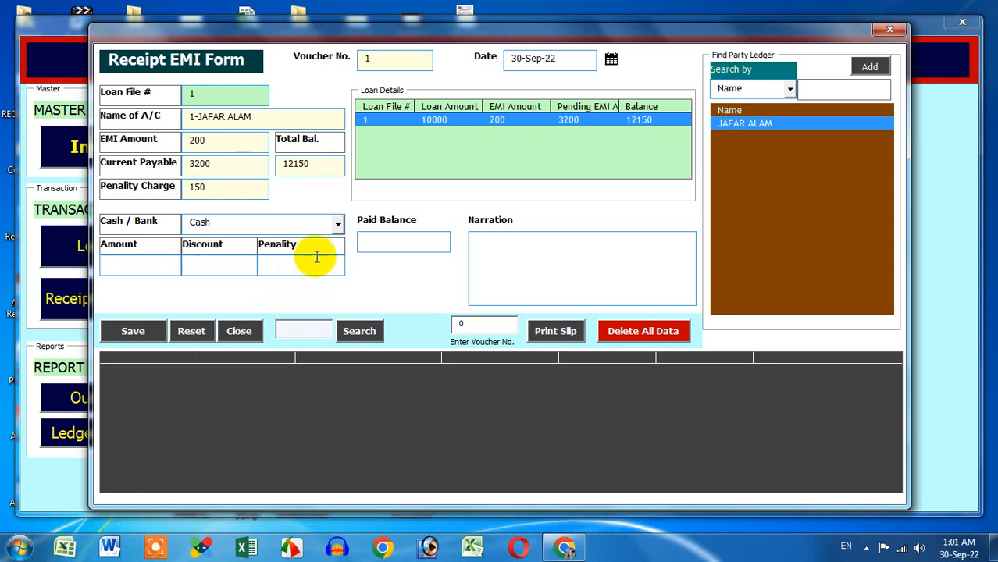
pyautogui.click(369, 240)
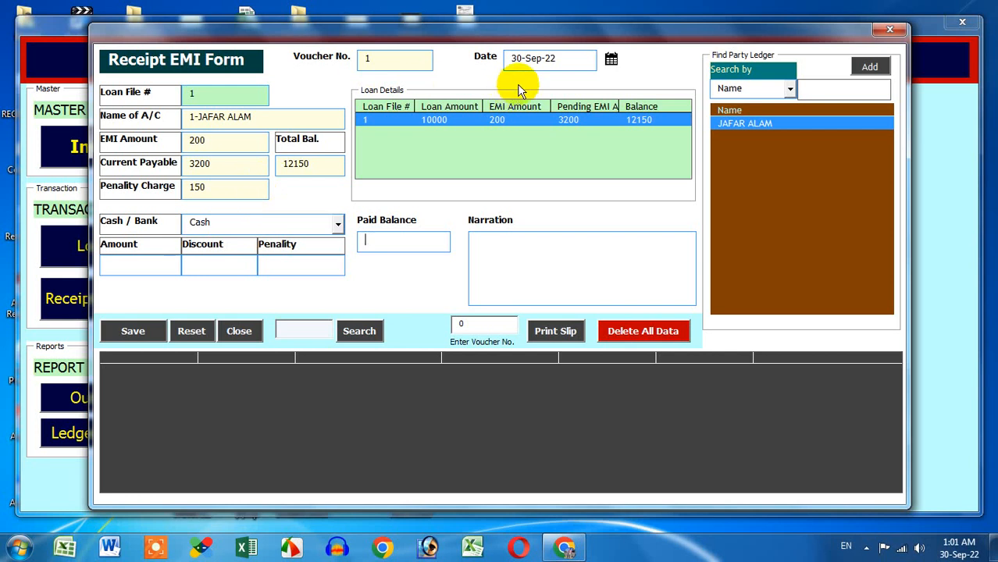
# Step: Pick 15-Sep-2022 as the receipt date in the Date Picker, then clear the receipt form
pyautogui.click(612, 60)
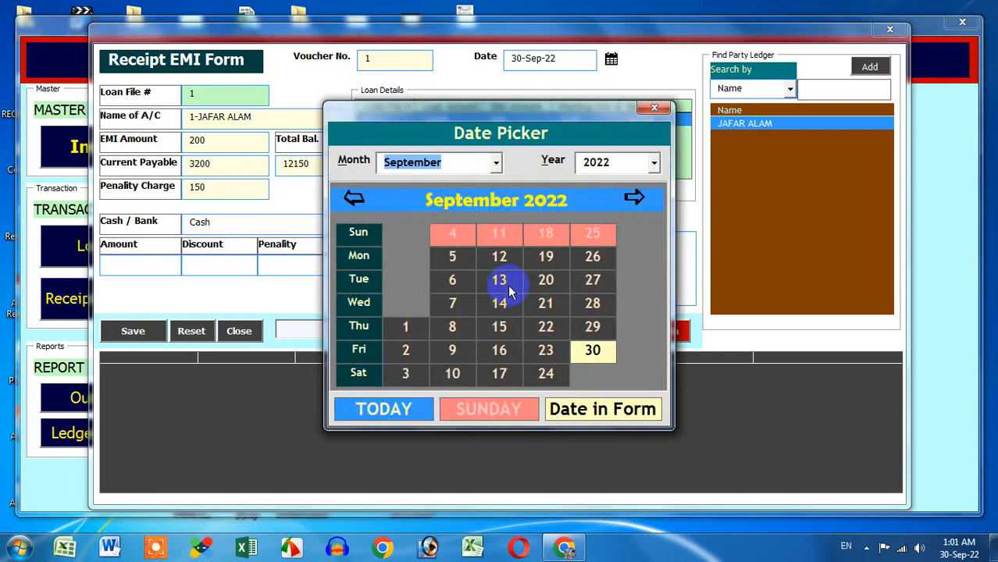
pyautogui.click(502, 325)
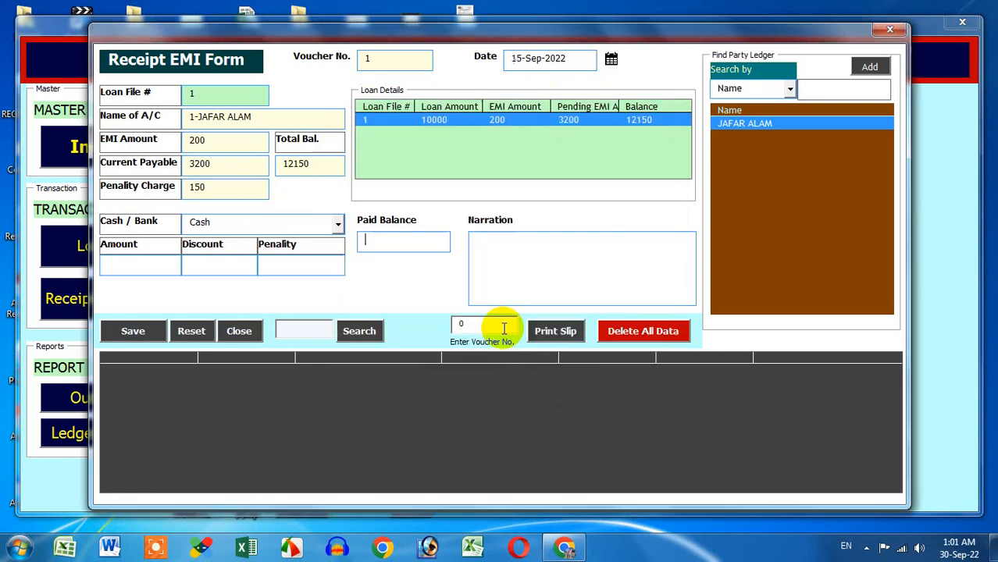
pyautogui.click(610, 59)
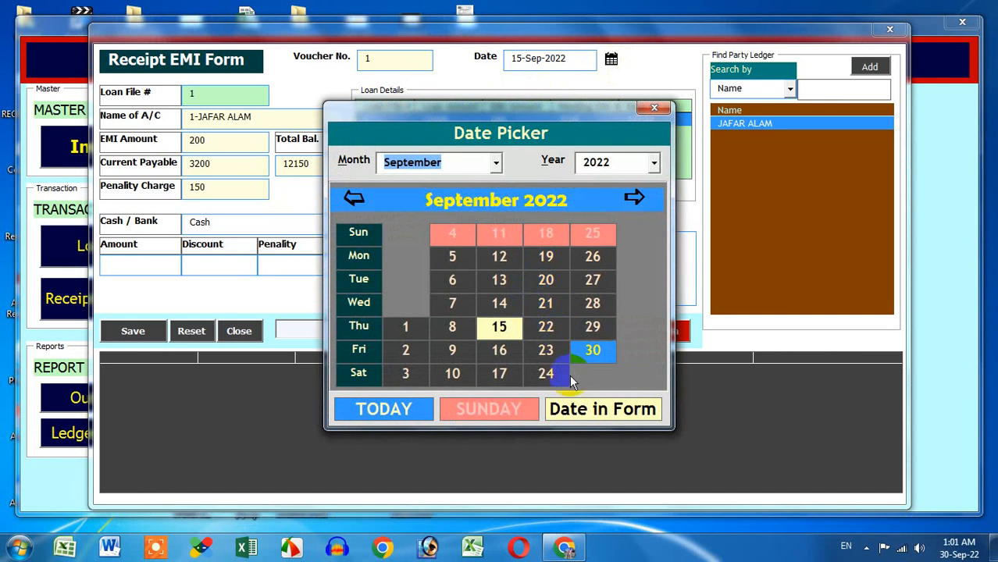
pyautogui.click(668, 108)
pyautogui.click(668, 109)
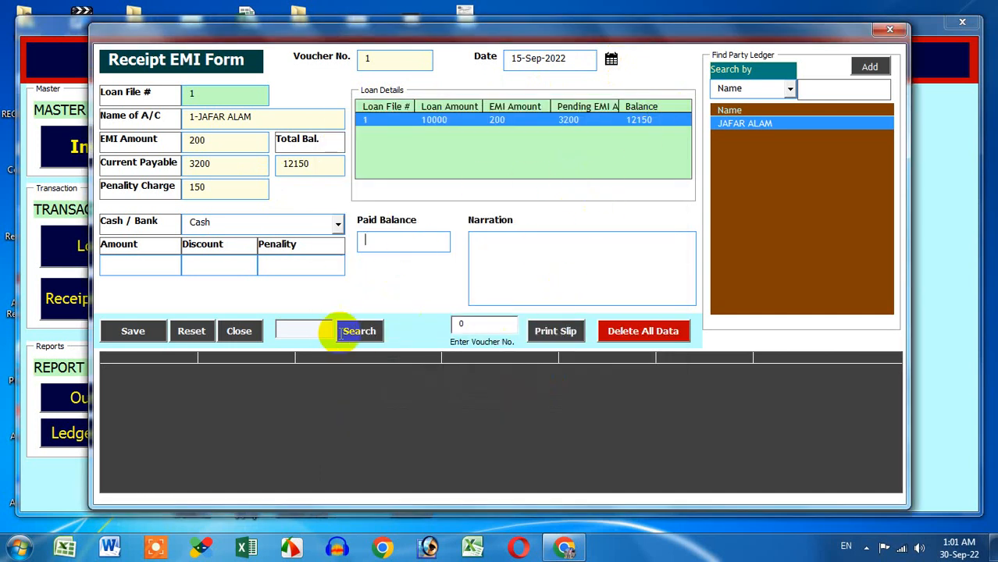
pyautogui.click(199, 331)
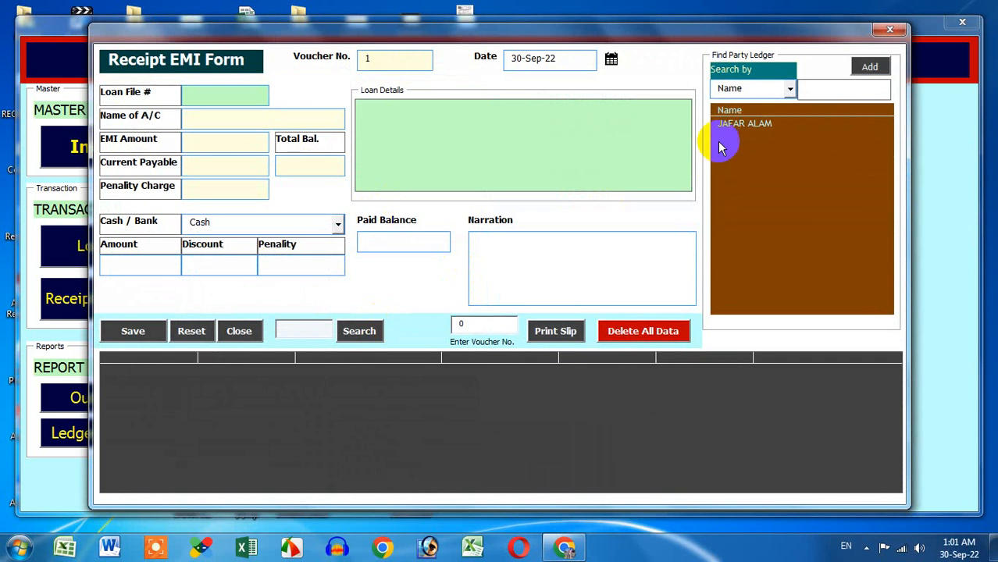
# Step: Select the client's loan and enter amount 3200, discount 100 and penalty 50
pyautogui.click(718, 125)
pyautogui.click(506, 123)
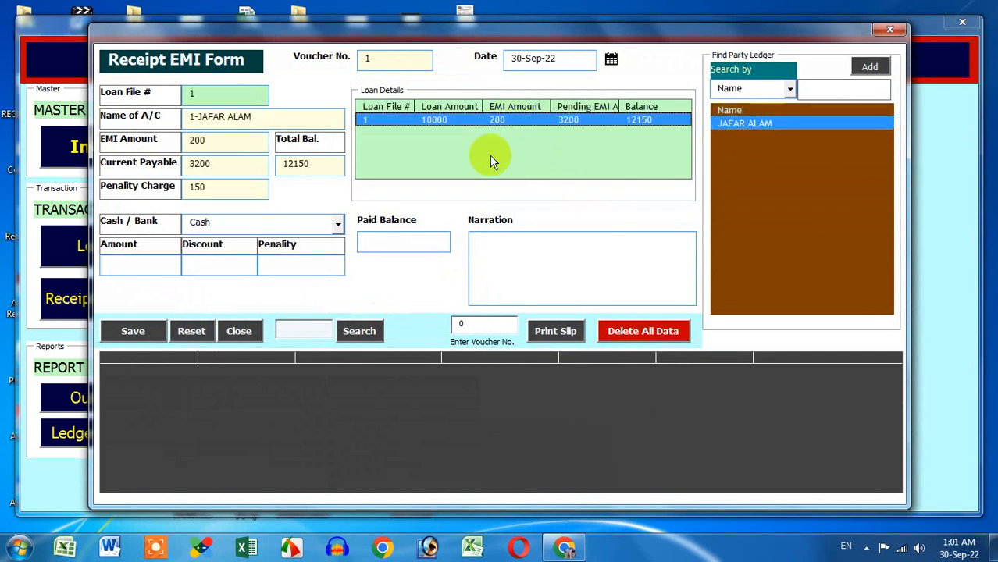
pyautogui.click(167, 264)
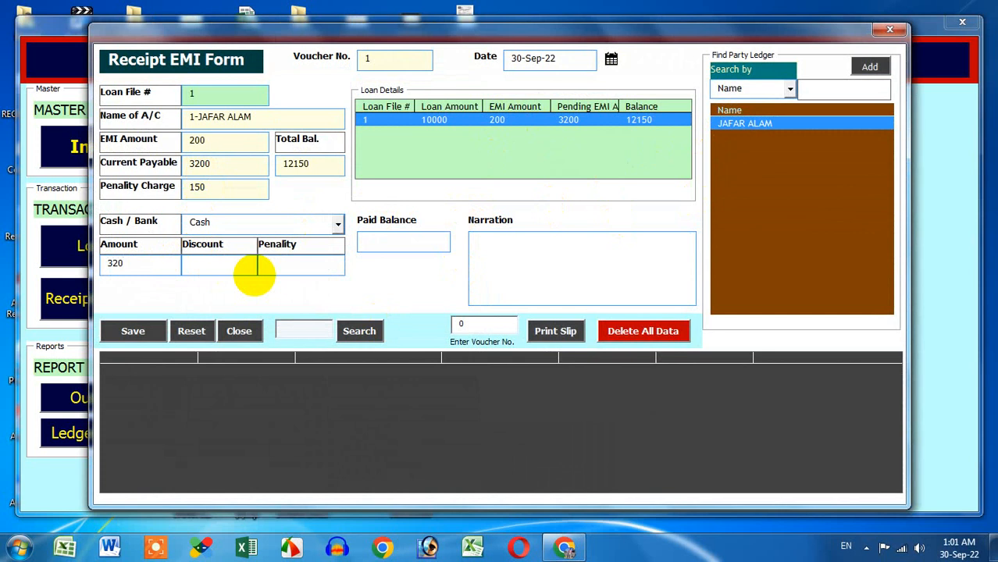
pyautogui.press('BackSpace')
pyautogui.press('BackSpace')
pyautogui.press('BackSpace')
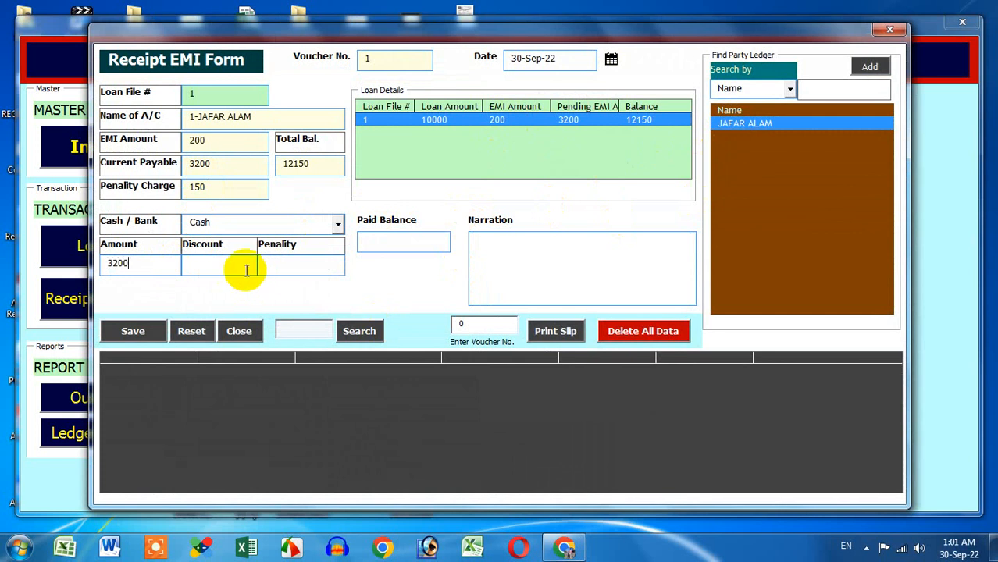
pyautogui.click(241, 267)
pyautogui.write('10')
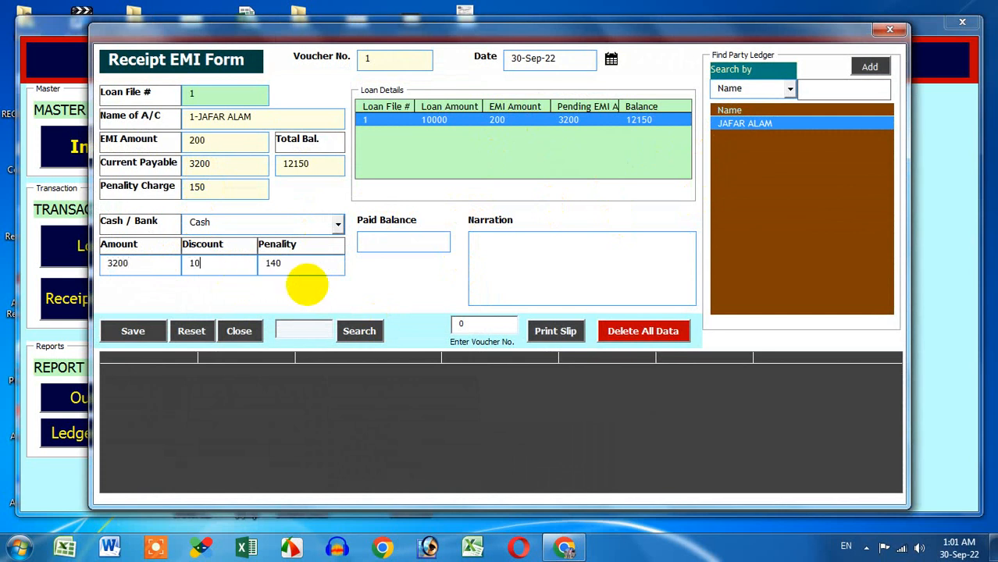
pyautogui.write('0')
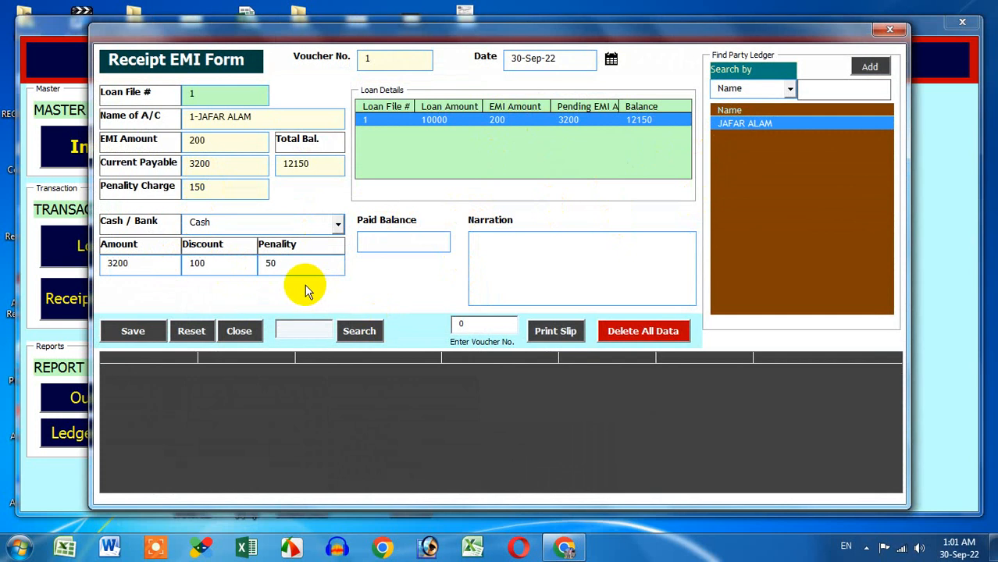
pyautogui.doubleClick(264, 267)
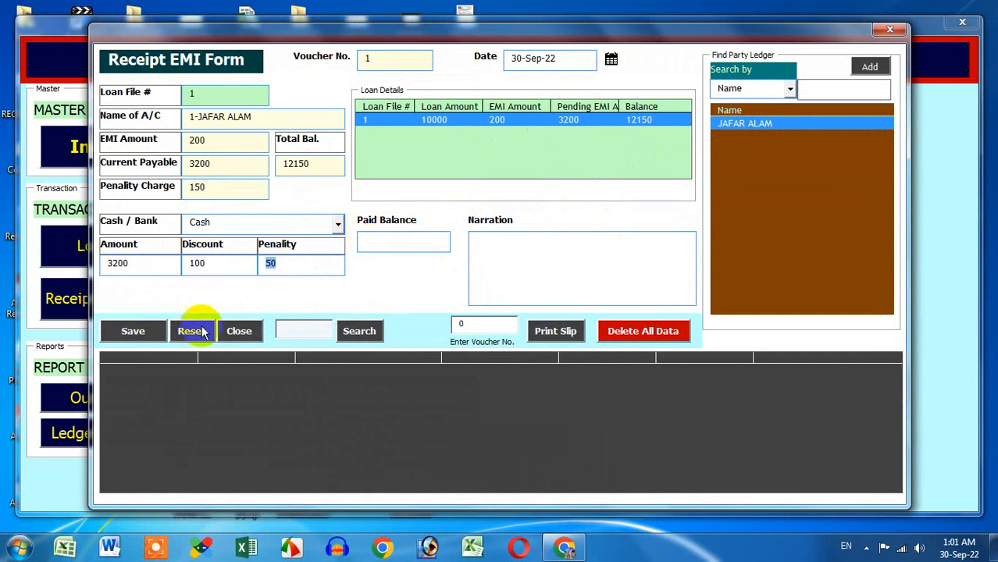
# Step: Add narration 'FOR ABC', save the receipt as voucher 1, and close the form
pyautogui.click(490, 245)
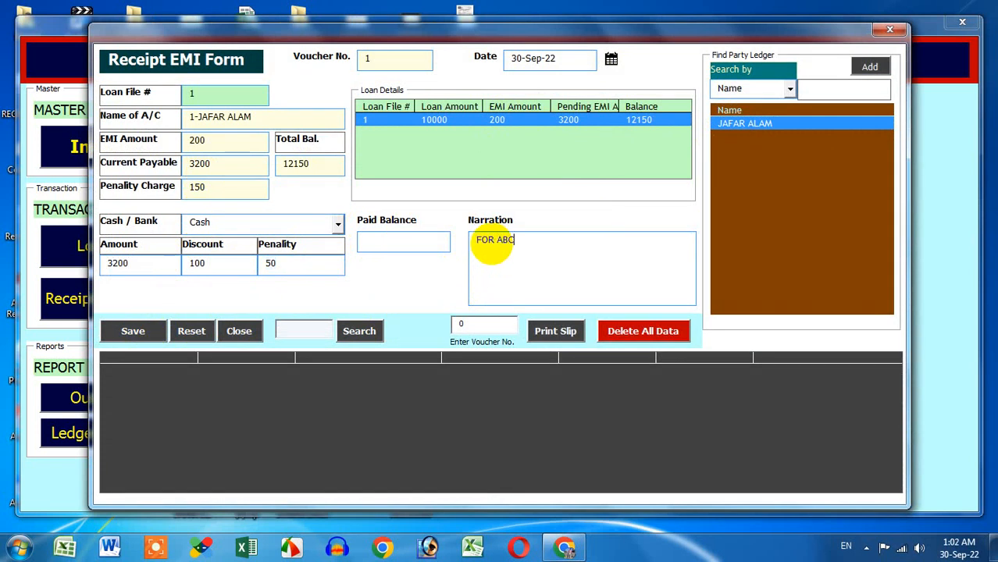
pyautogui.click(134, 331)
pyautogui.click(503, 322)
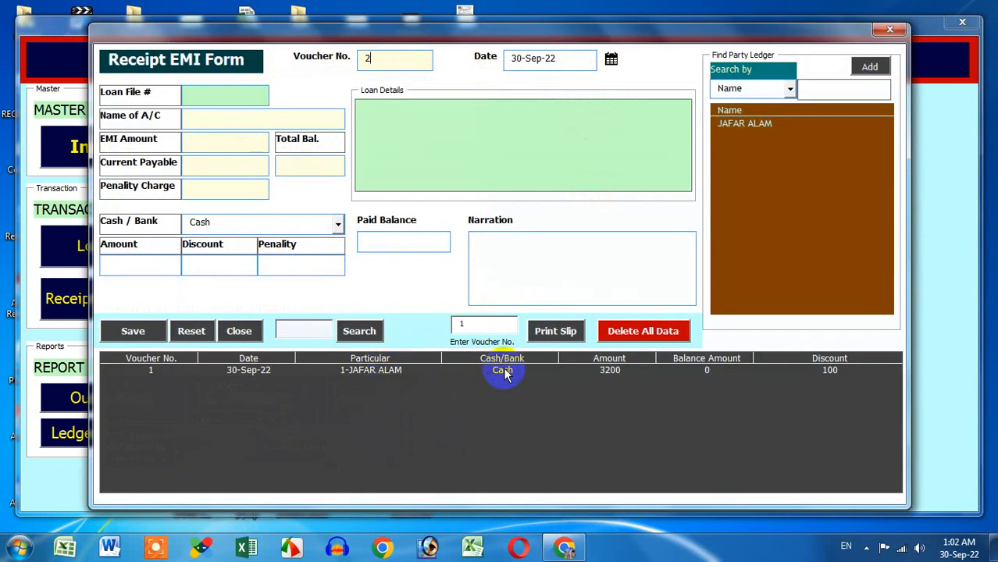
pyautogui.click(504, 373)
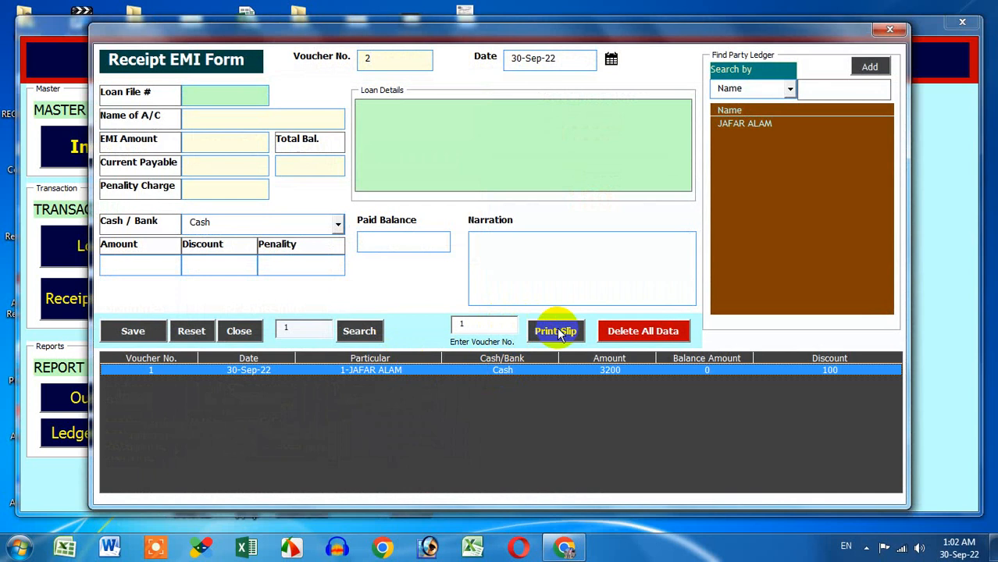
pyautogui.doubleClick(364, 60)
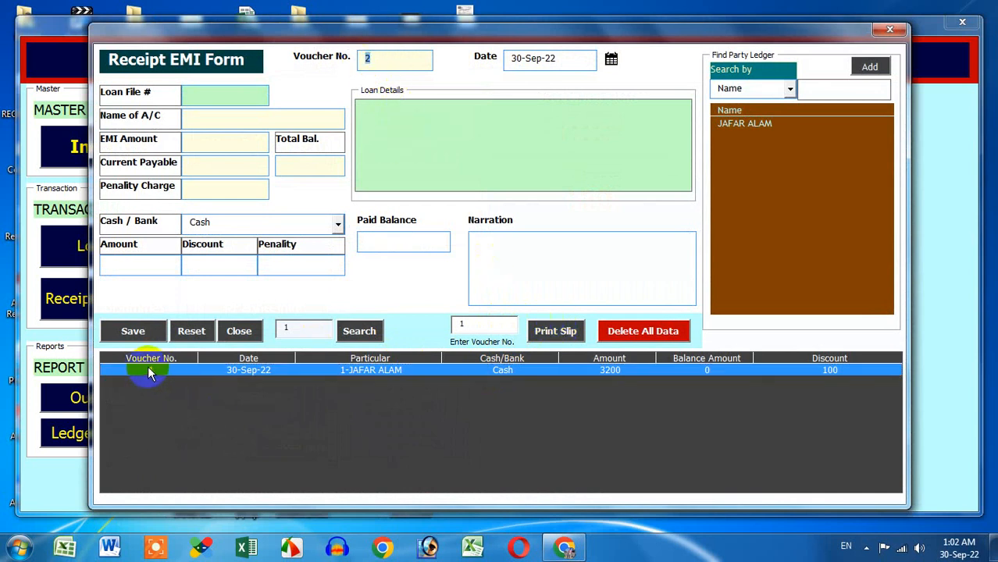
pyautogui.moveTo(486, 325); pyautogui.dragTo(448, 318)
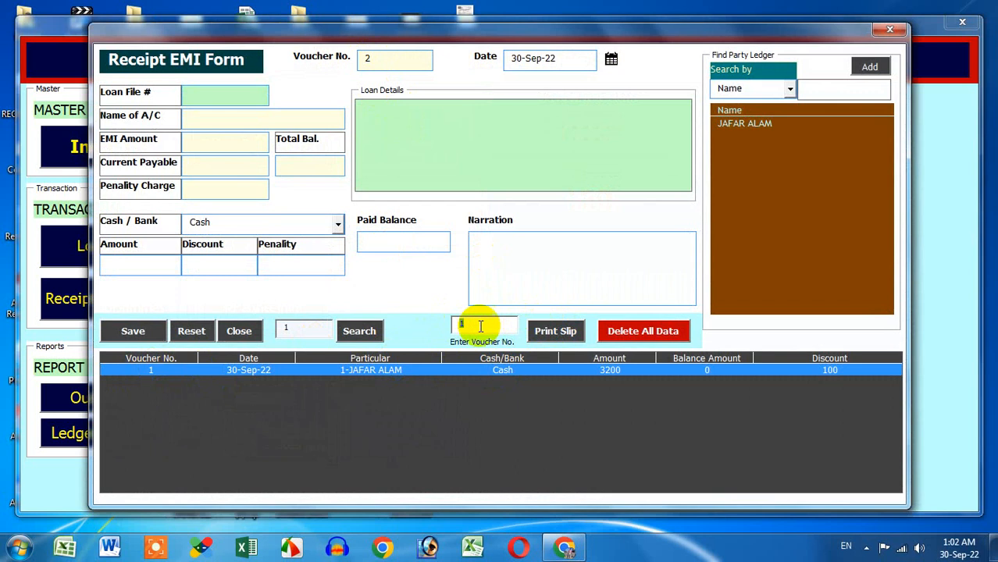
pyautogui.write('1')
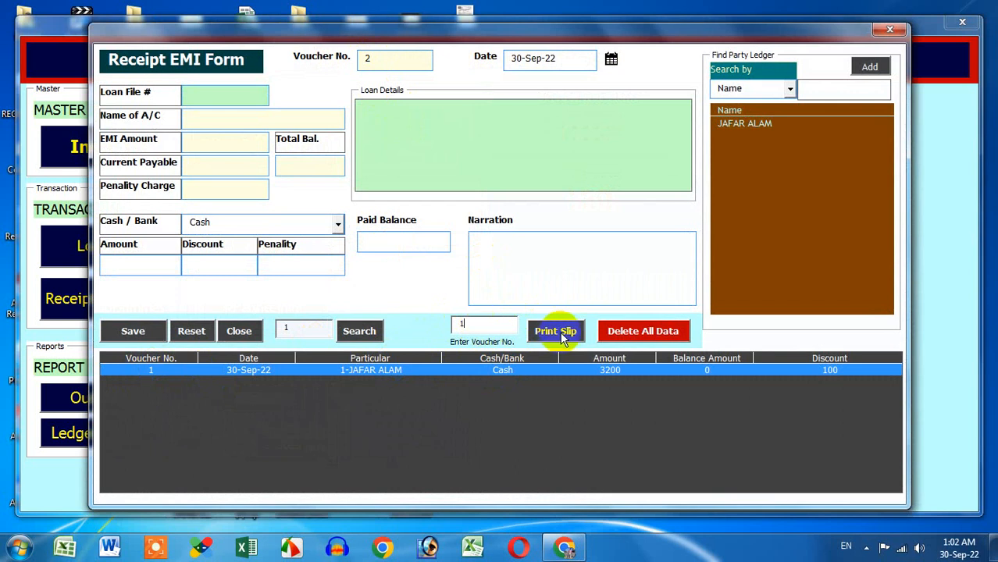
pyautogui.doubleClick(368, 59)
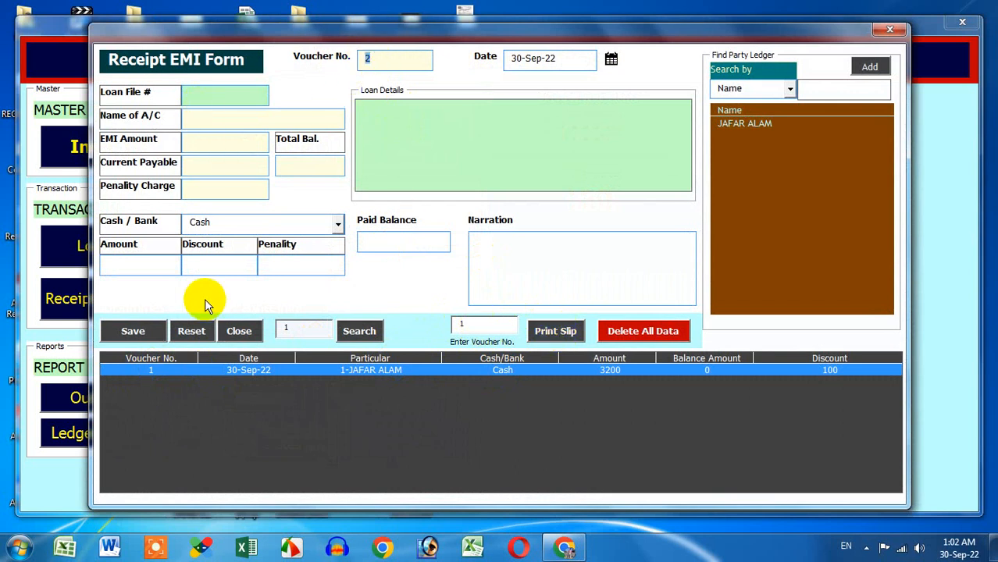
pyautogui.click(892, 33)
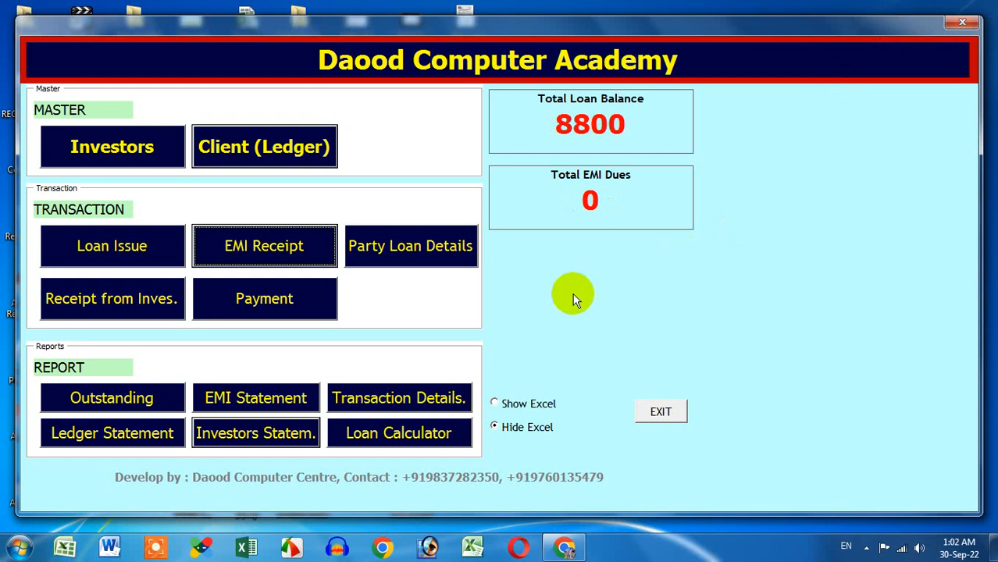
# Step: Review loan file 1's Party Loan Details: loan 10000, period 60, EMI 200, payments totalling 3200
pyautogui.click(392, 261)
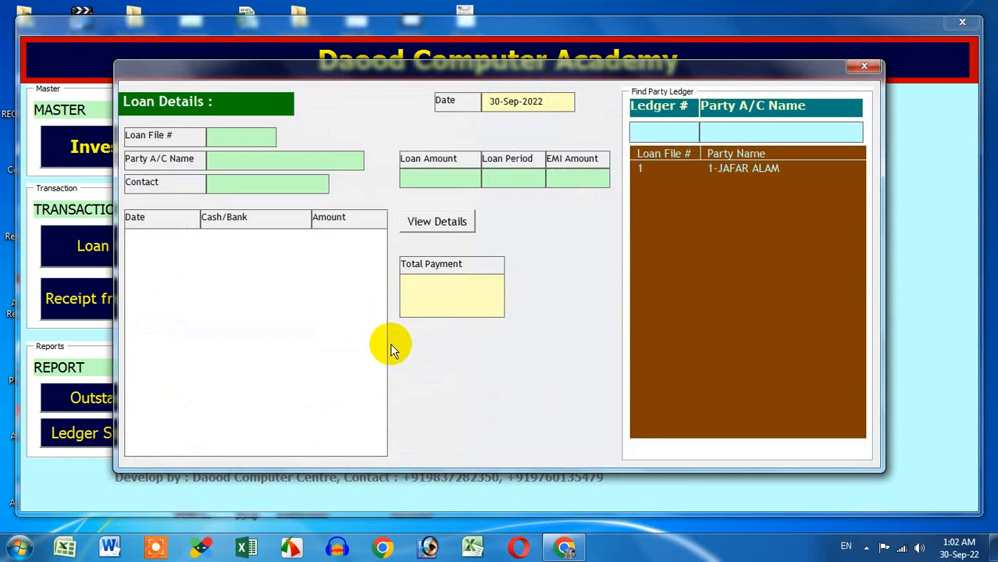
pyautogui.click(722, 170)
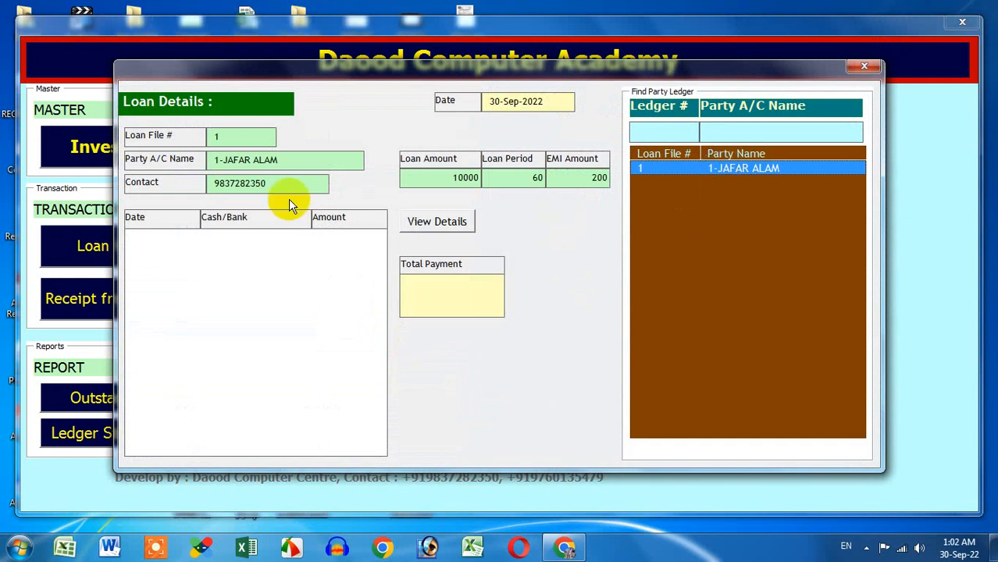
pyautogui.click(201, 136)
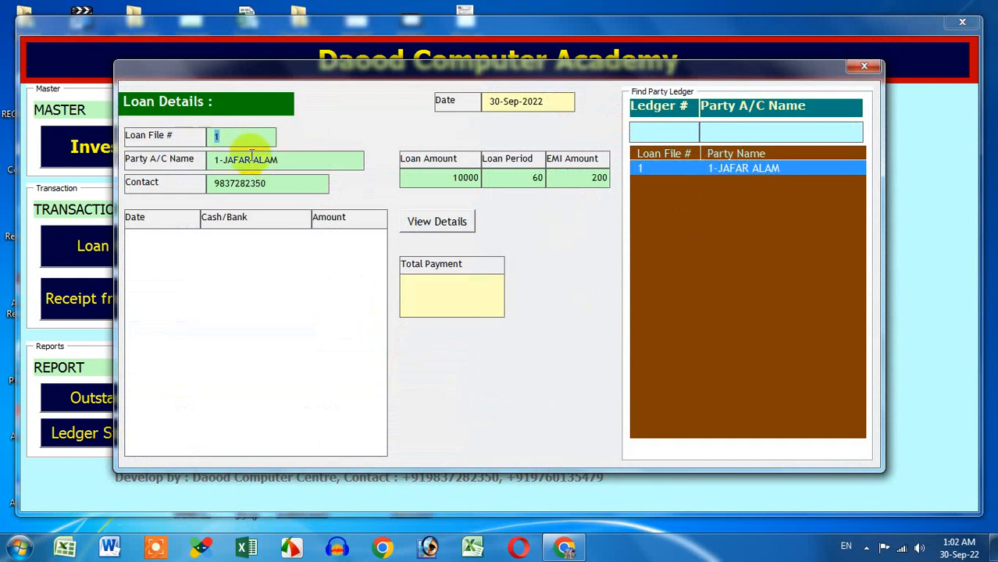
pyautogui.click(223, 160)
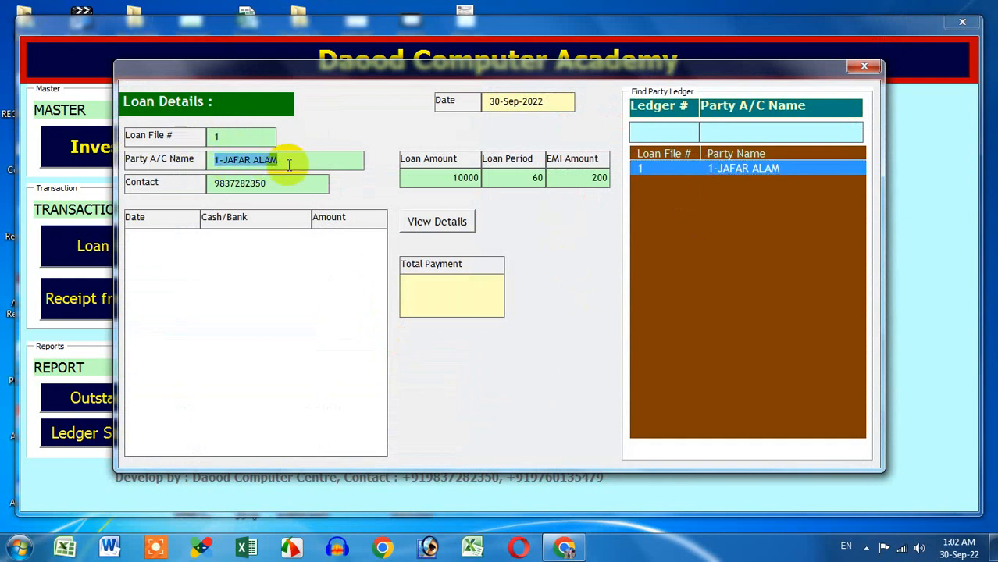
pyautogui.click(258, 184)
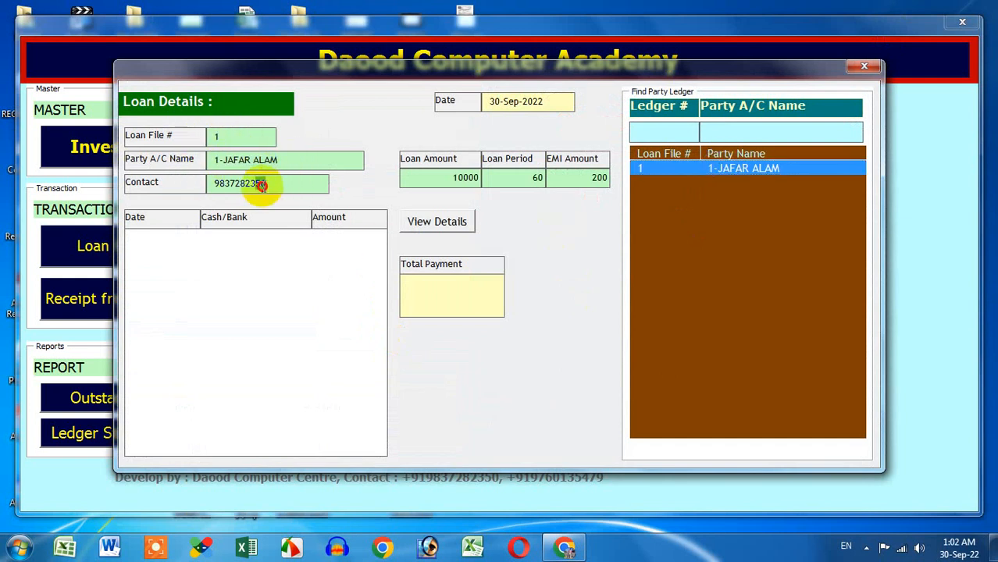
pyautogui.click(434, 184)
pyautogui.click(514, 186)
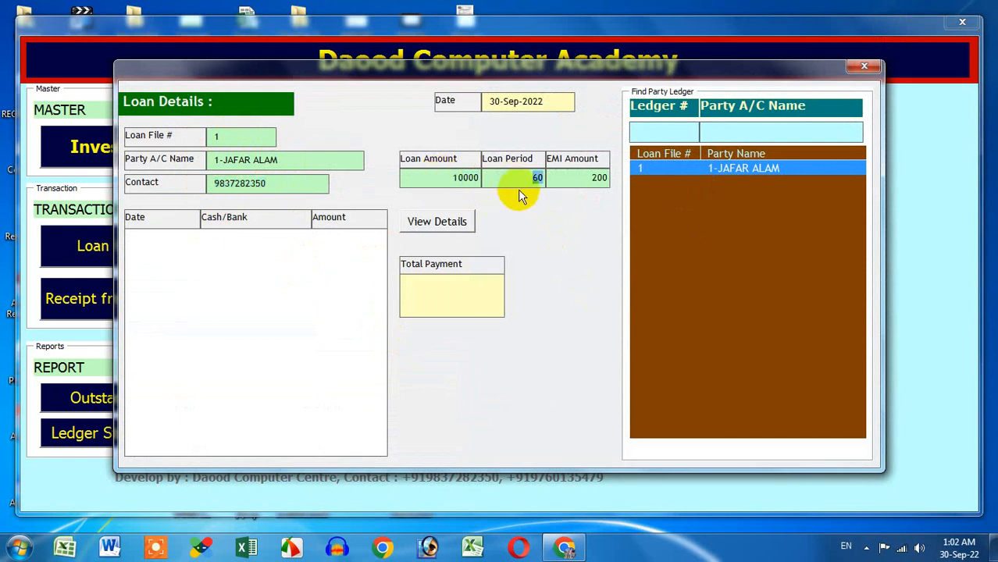
pyautogui.click(568, 181)
pyautogui.click(454, 230)
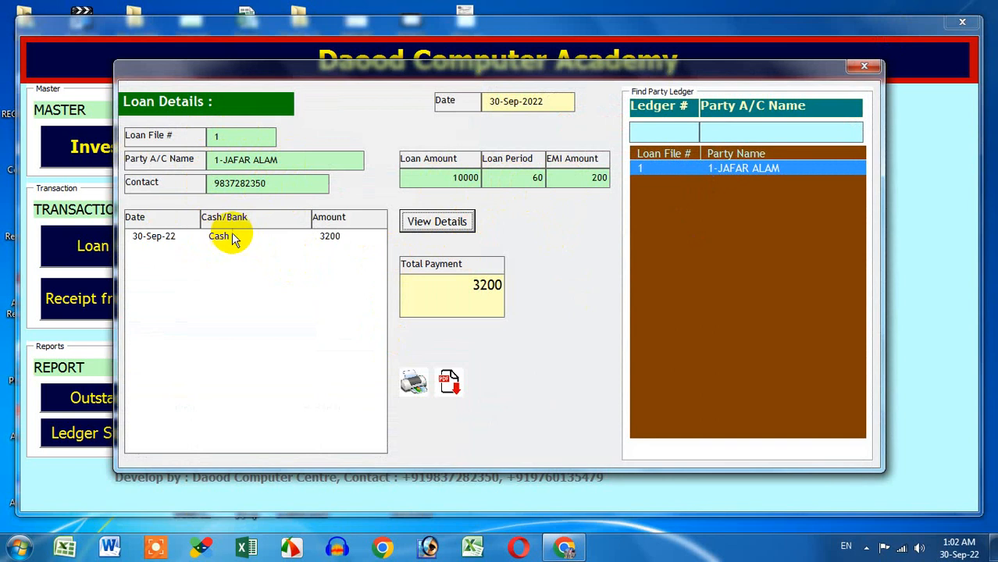
pyautogui.click(457, 296)
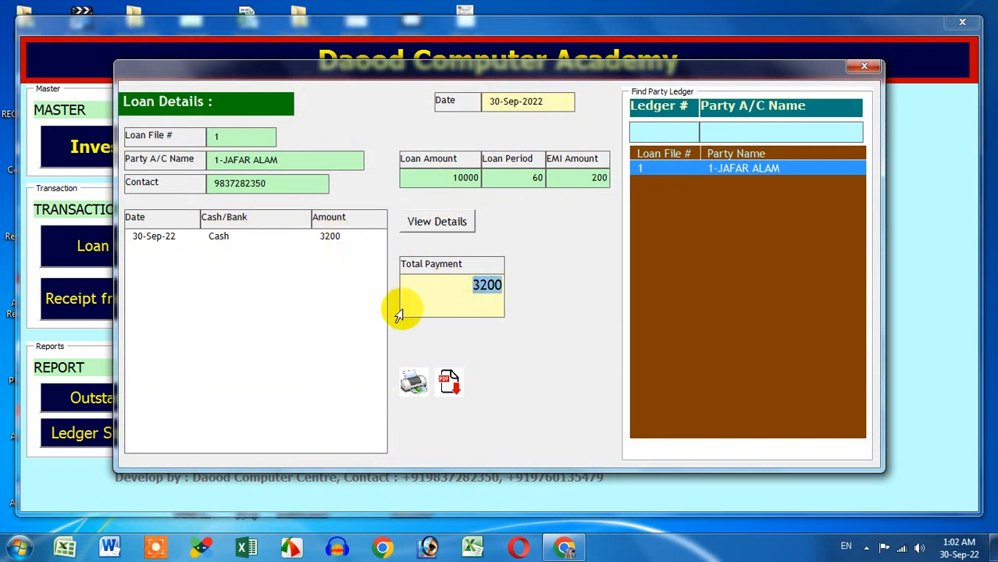
pyautogui.click(866, 68)
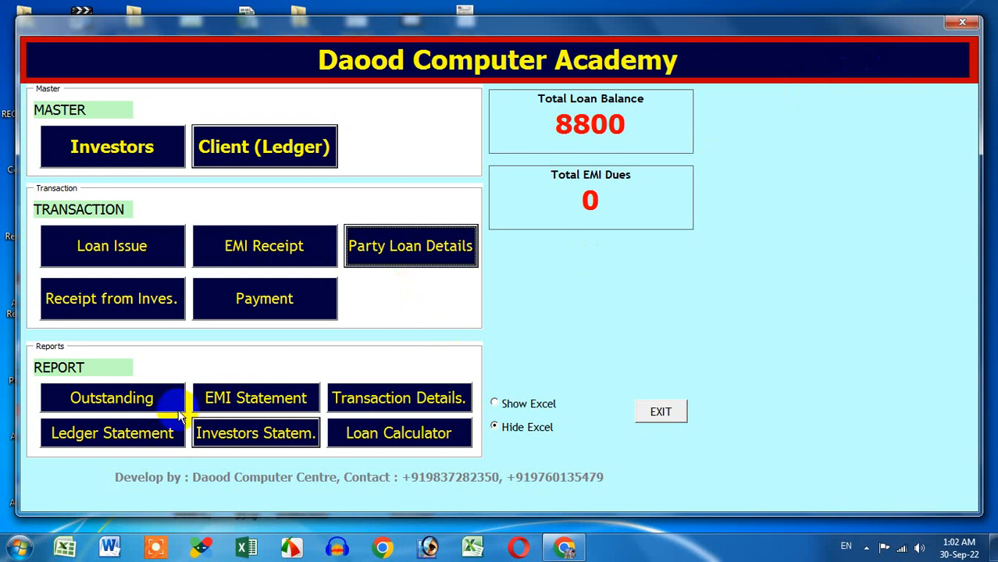
# Step: Check the outstanding EMI report, then delete all client ledger receipt data using the deletion password
pyautogui.click(143, 401)
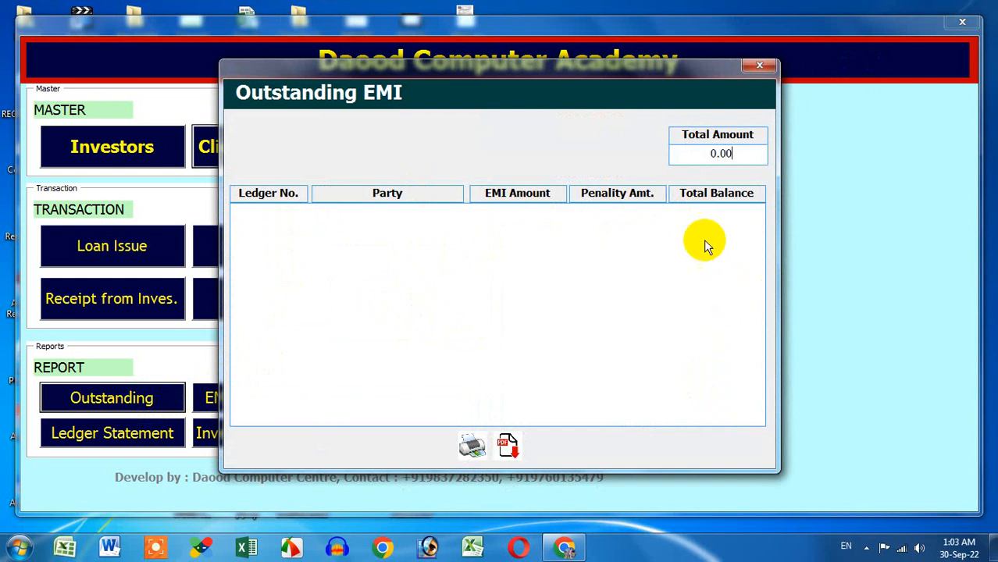
pyautogui.click(757, 67)
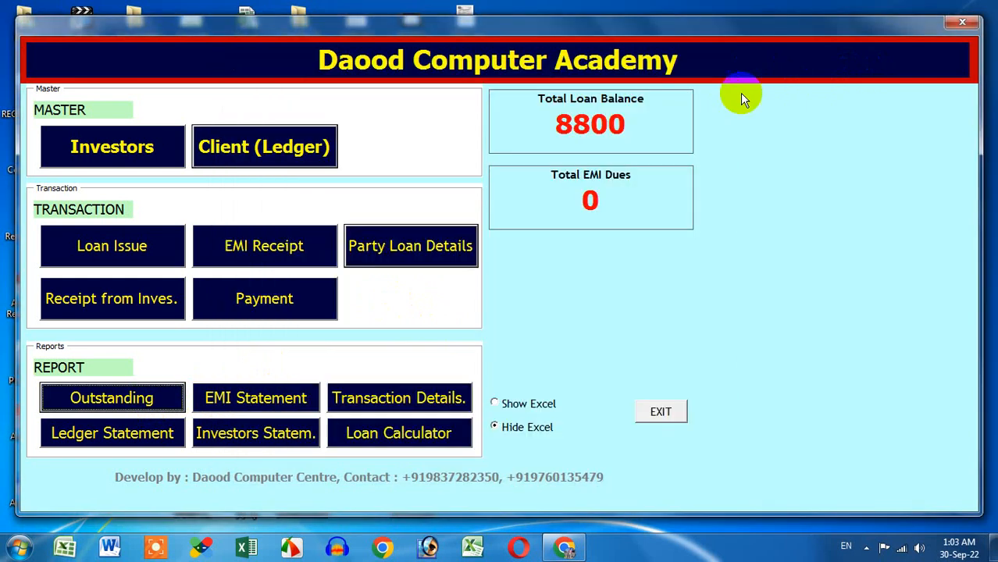
pyautogui.click(324, 263)
pyautogui.click(612, 333)
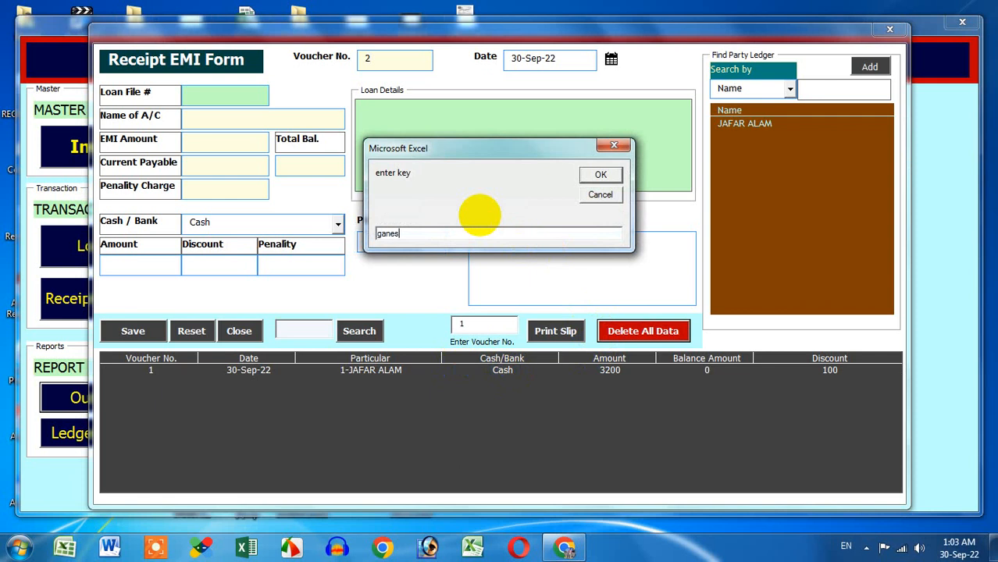
pyautogui.press('Return')
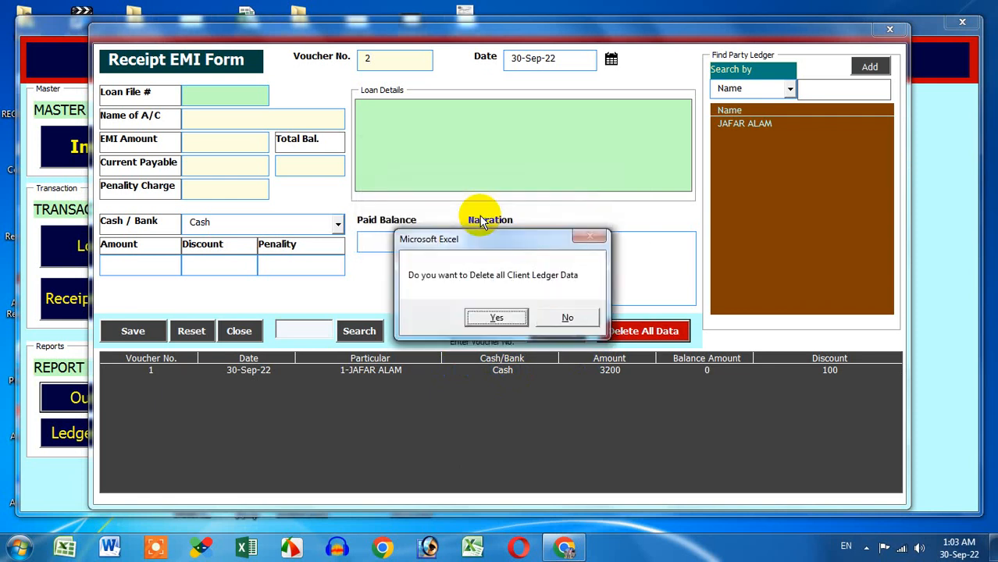
pyautogui.click(500, 317)
# Step: Review the outstanding EMI report's 3200.00 total amount after closing the receipt form
pyautogui.click(880, 33)
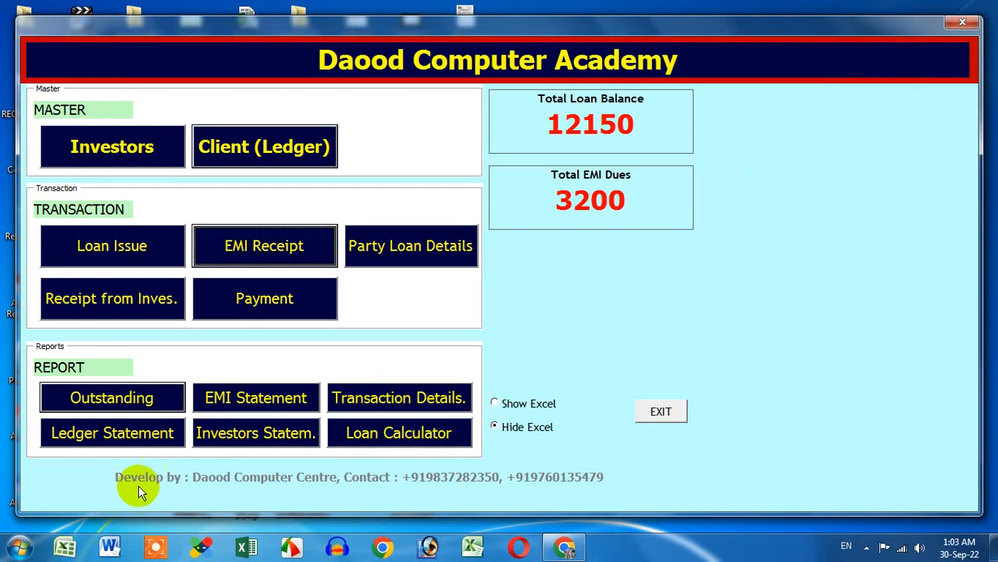
pyautogui.click(143, 408)
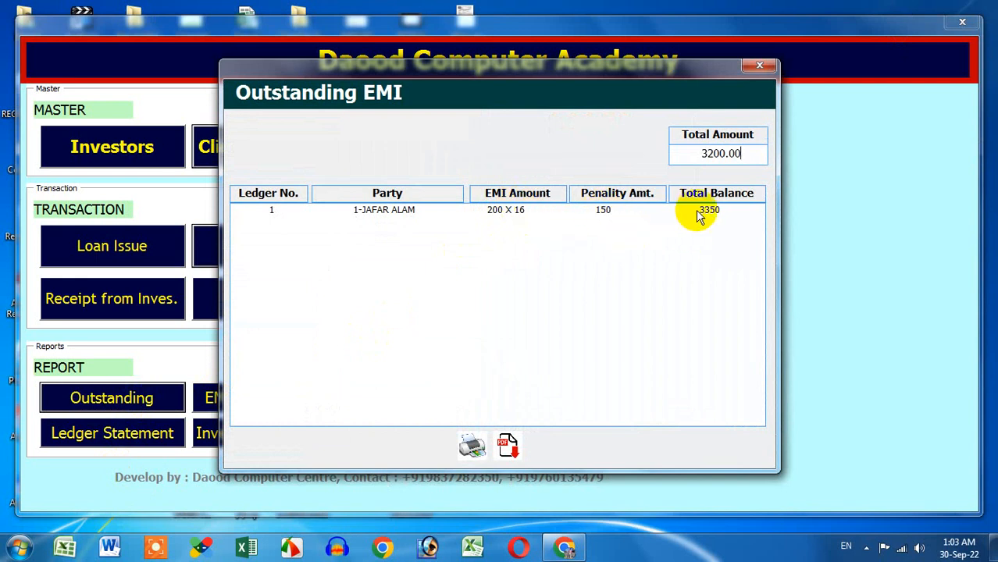
pyautogui.moveTo(750, 153); pyautogui.dragTo(713, 154)
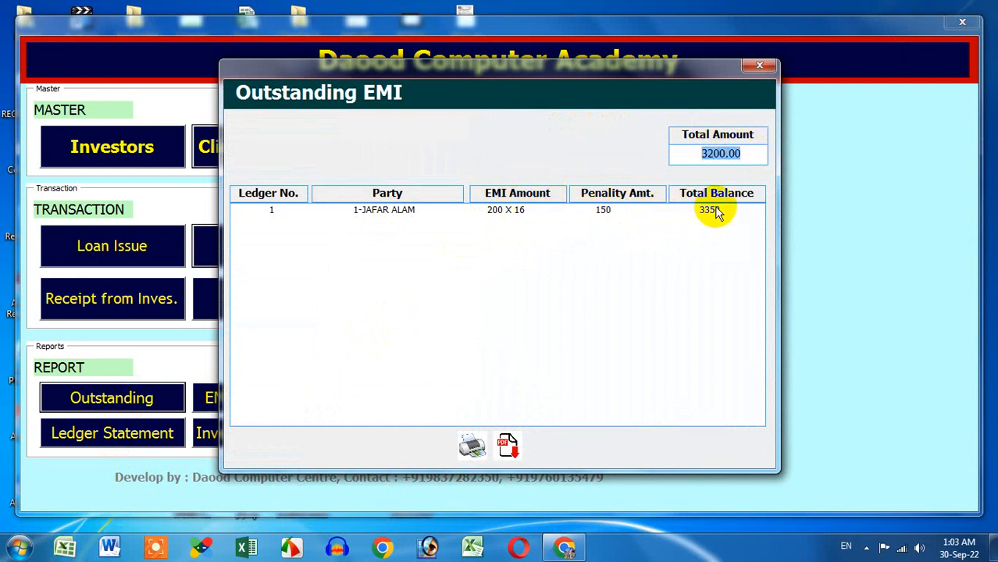
pyautogui.click(760, 65)
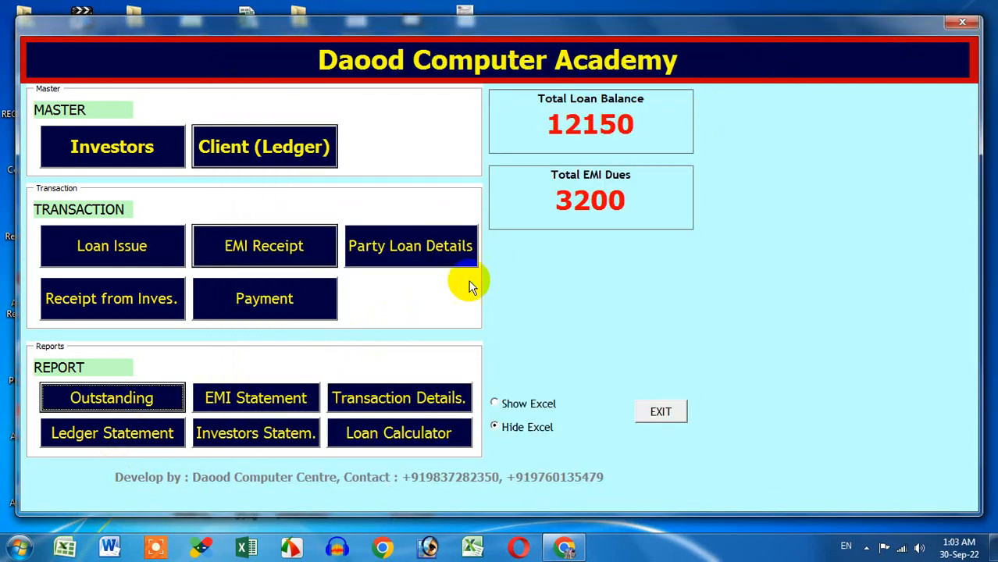
# Step: Save a 3200 EMI receipt with discount 100 and penalty 50 for the client's loan
pyautogui.click(314, 261)
pyautogui.click(737, 124)
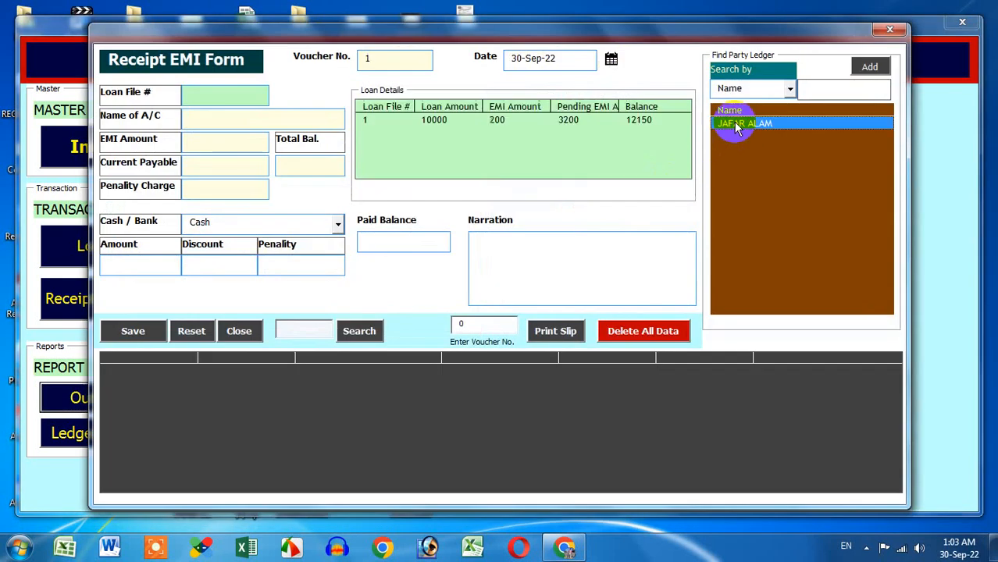
pyautogui.click(403, 119)
pyautogui.click(167, 263)
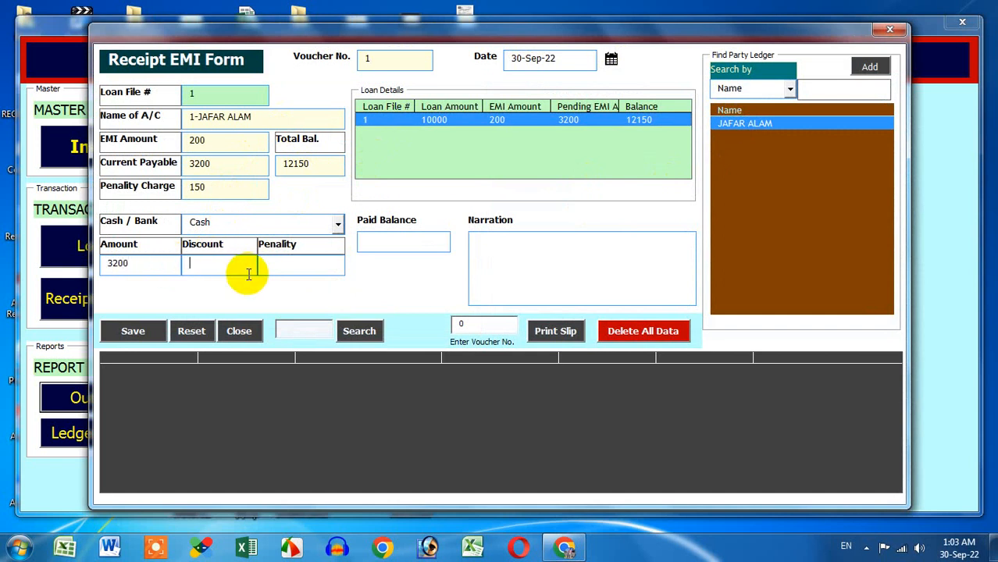
pyautogui.write('100')
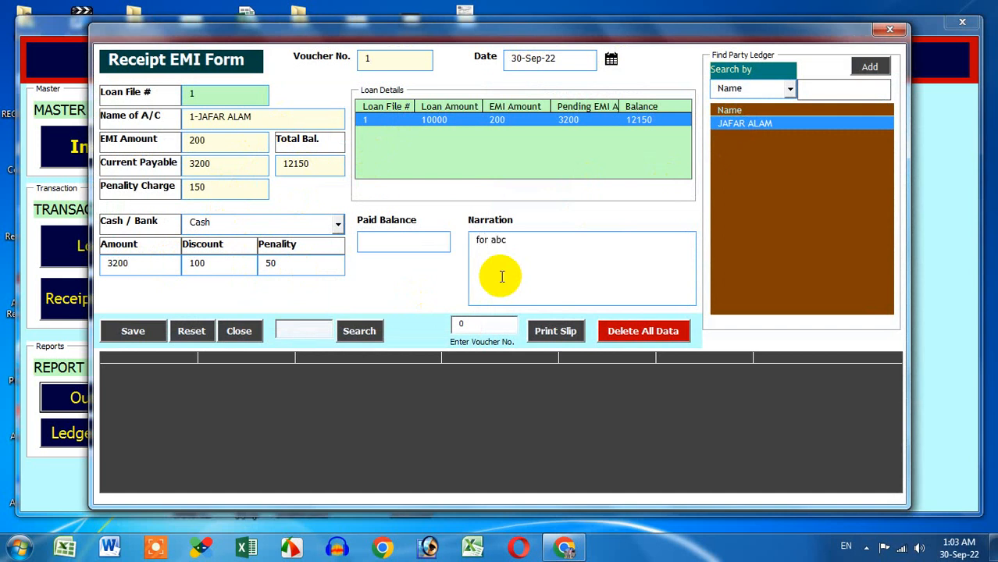
pyautogui.click(136, 331)
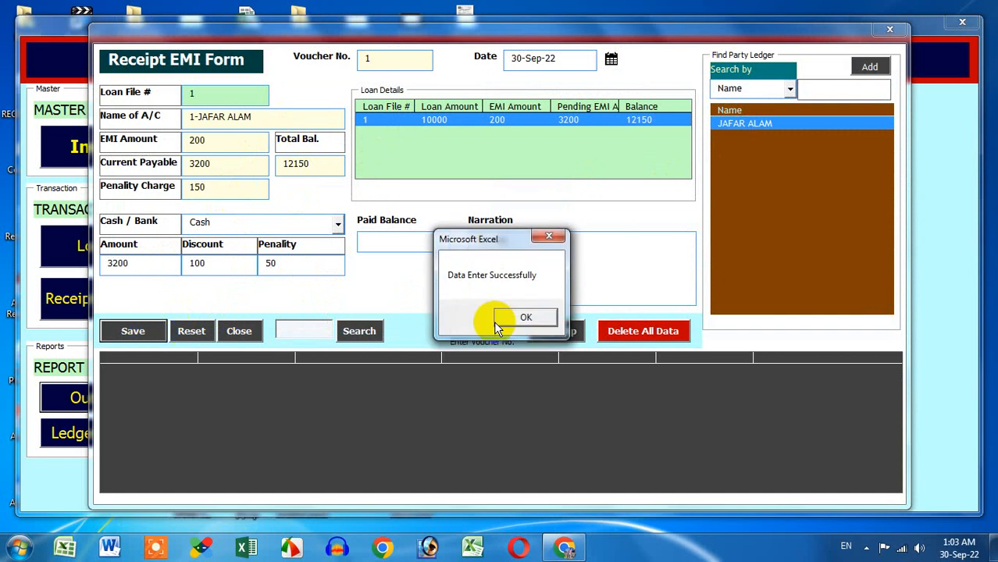
pyautogui.click(525, 318)
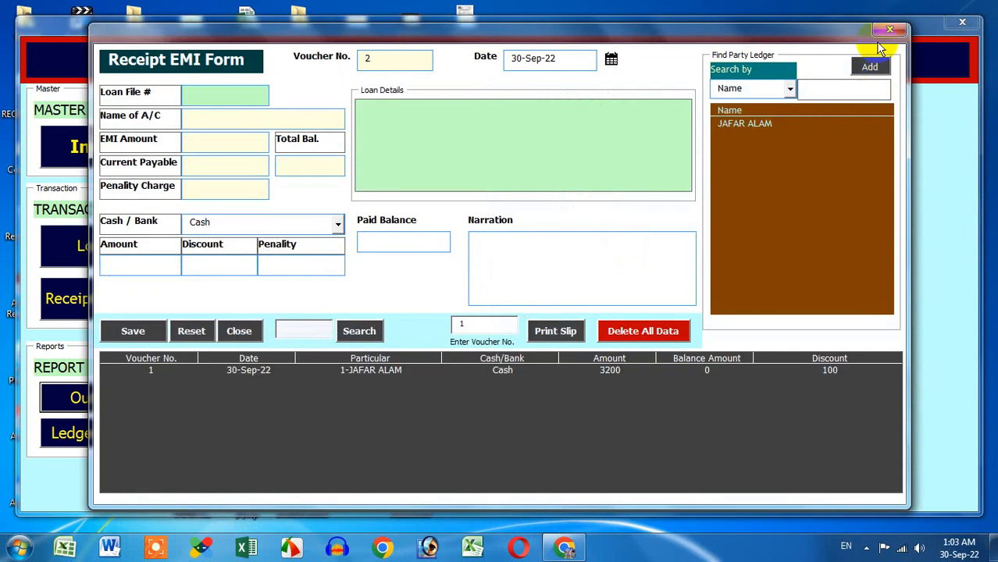
pyautogui.click(890, 30)
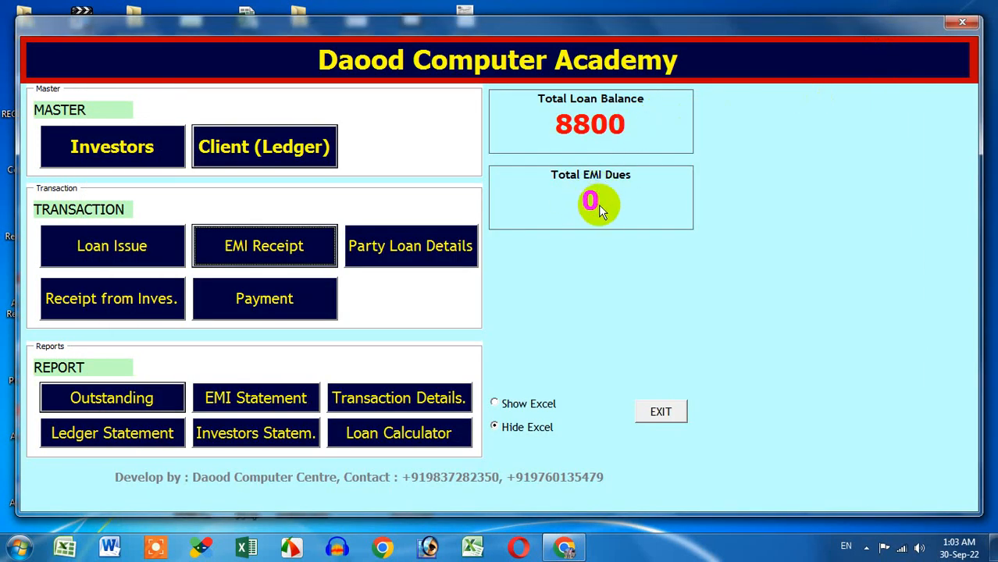
pyautogui.click(173, 398)
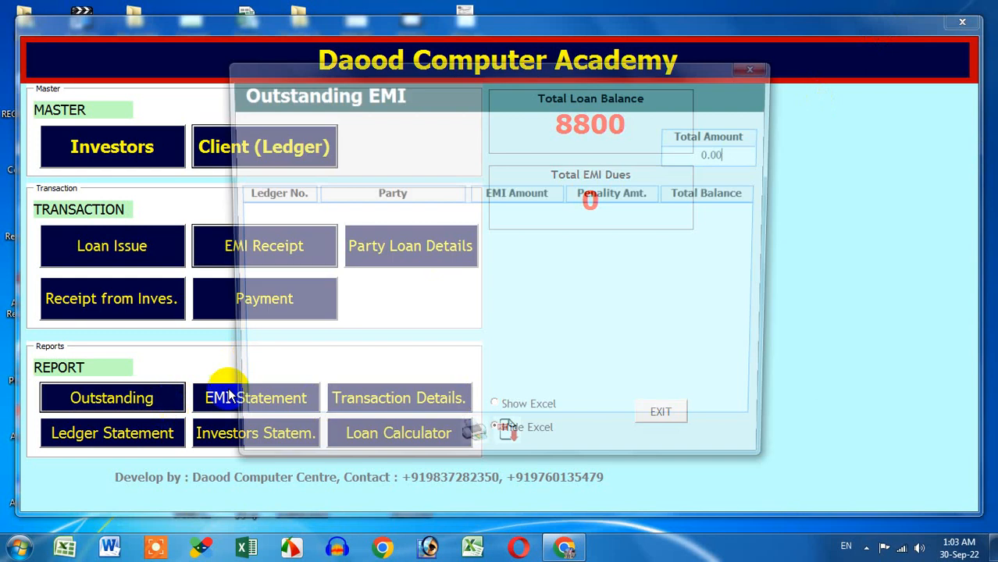
pyautogui.click(758, 65)
pyautogui.click(244, 400)
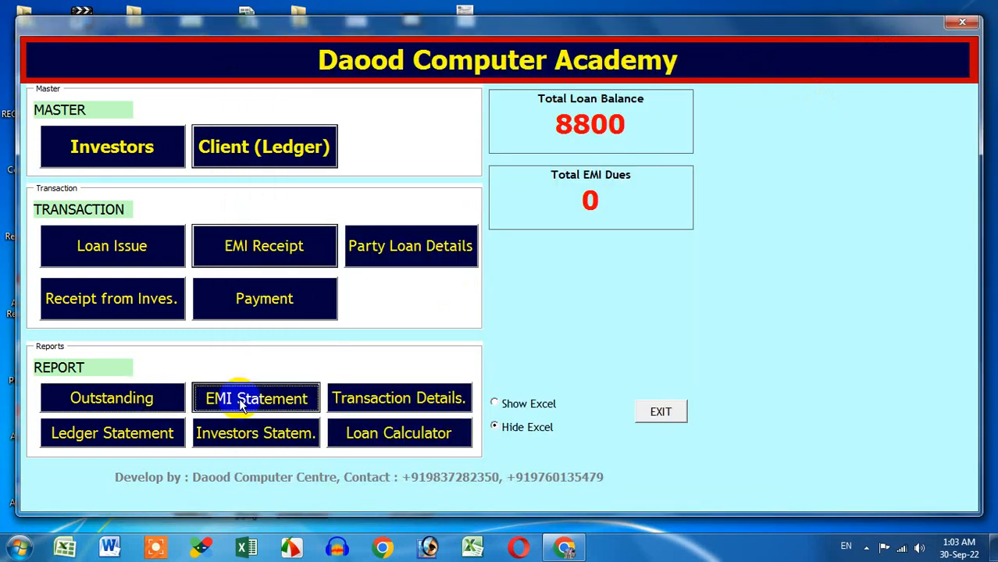
pyautogui.click(327, 165)
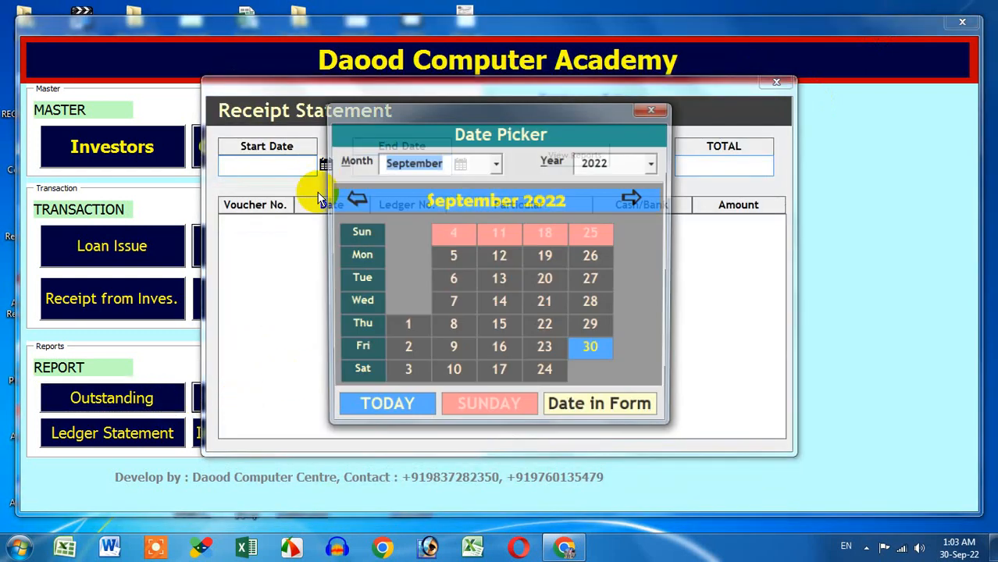
pyautogui.click(404, 329)
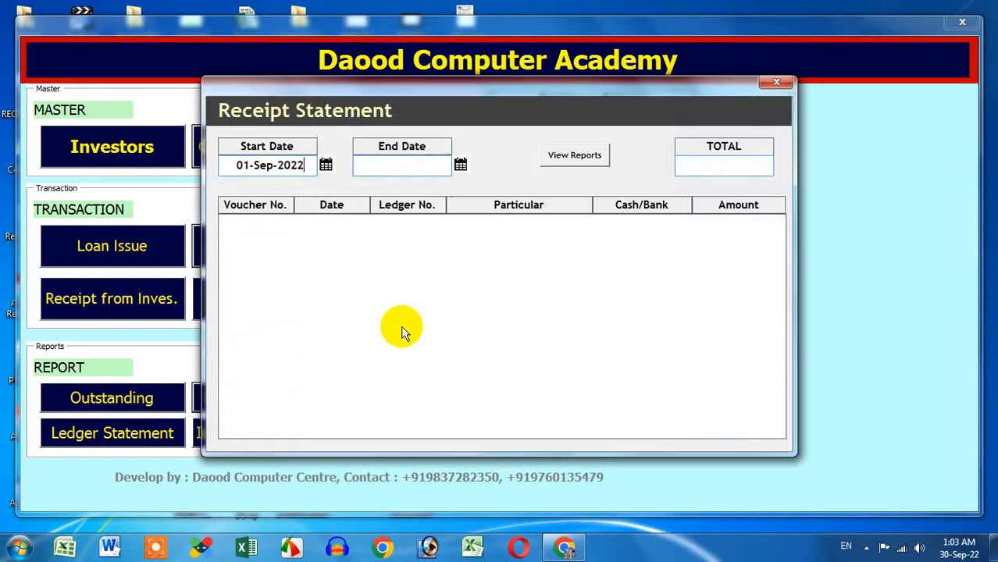
pyautogui.click(461, 166)
pyautogui.click(605, 356)
pyautogui.click(575, 156)
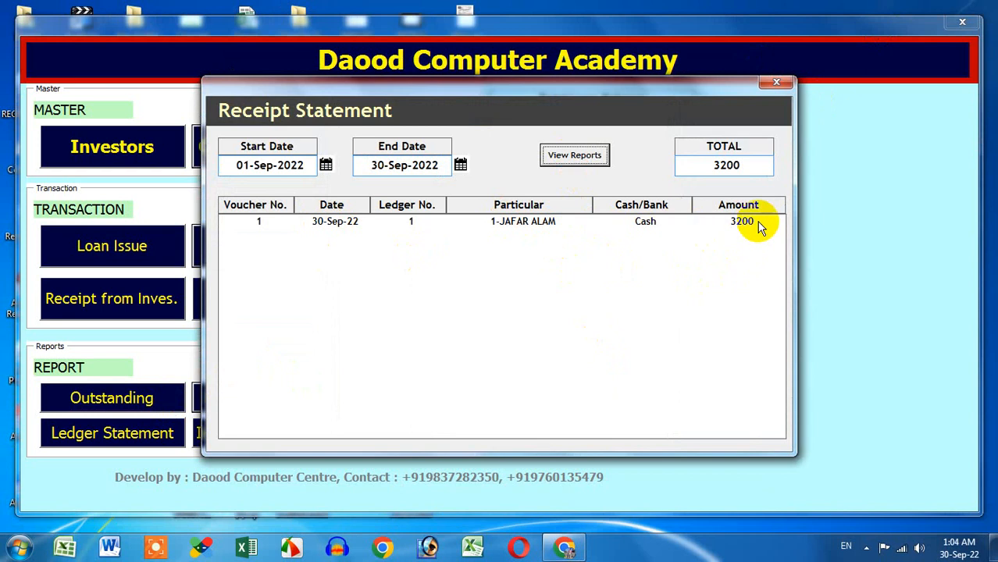
pyautogui.click(776, 83)
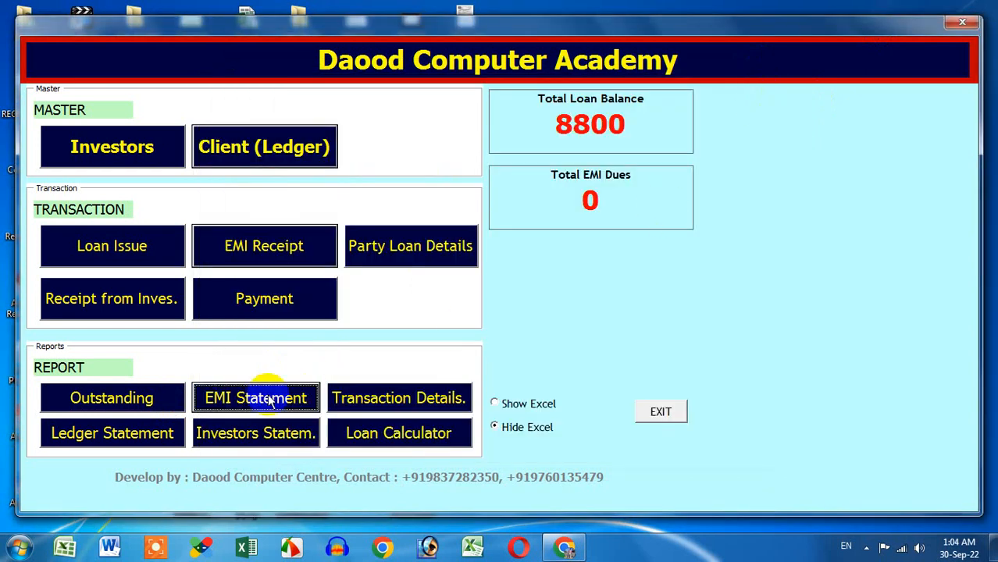
# Step: Open the Amount Statement for 01-Sep-2022 to 30-Sep-2022 with the Payment option selected
pyautogui.click(381, 398)
pyautogui.click(381, 156)
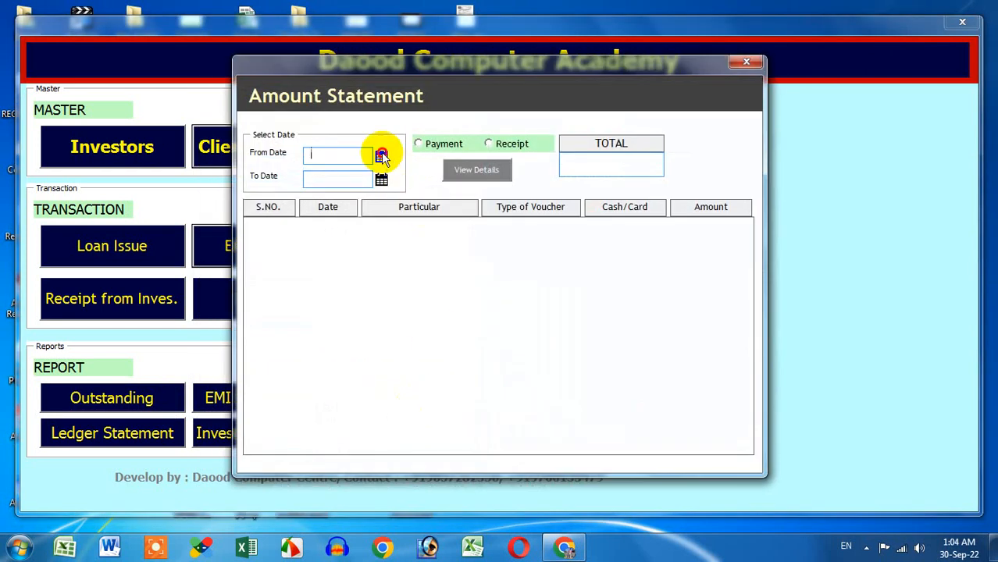
pyautogui.click(406, 325)
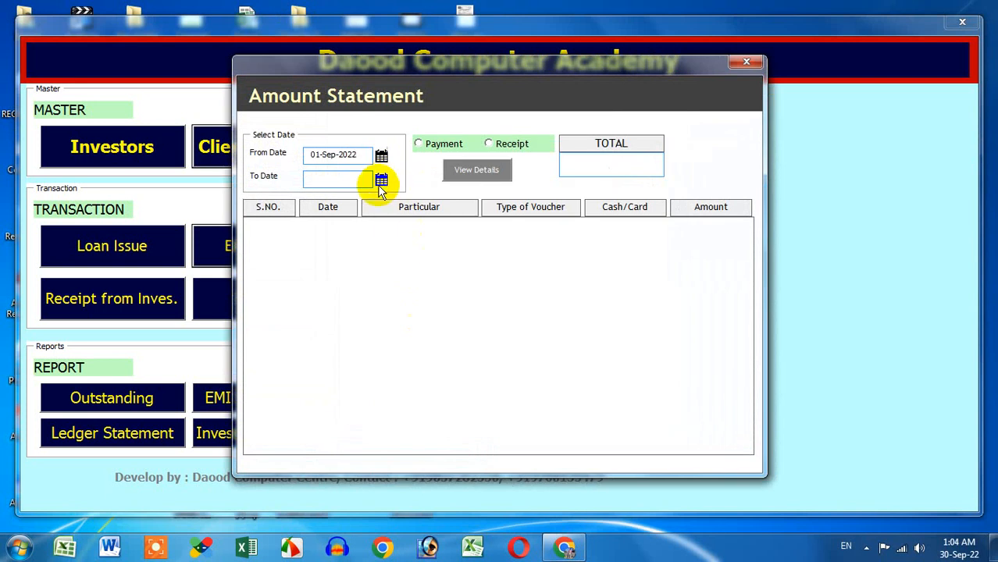
pyautogui.click(381, 180)
pyautogui.click(591, 345)
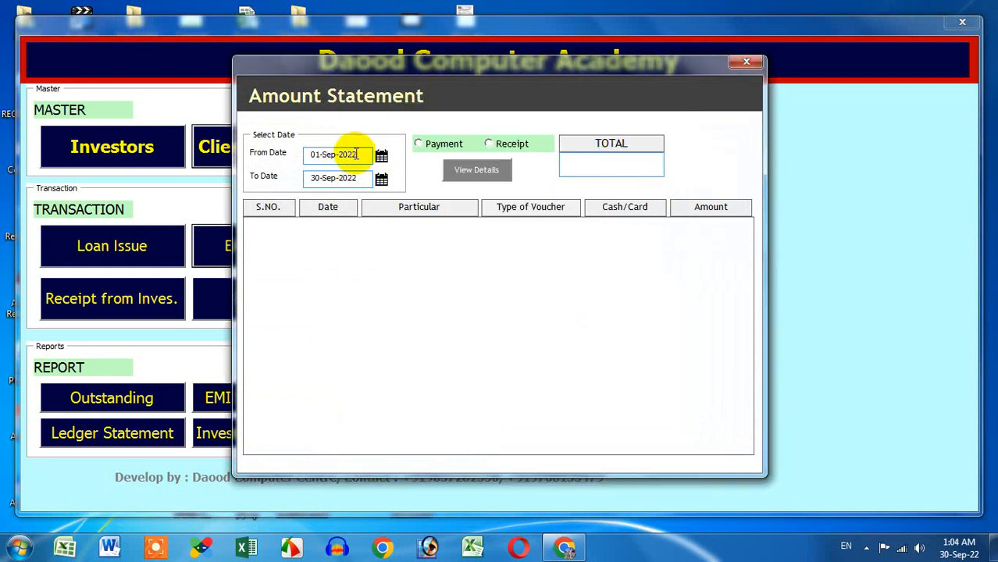
pyautogui.click(356, 178)
pyautogui.click(338, 162)
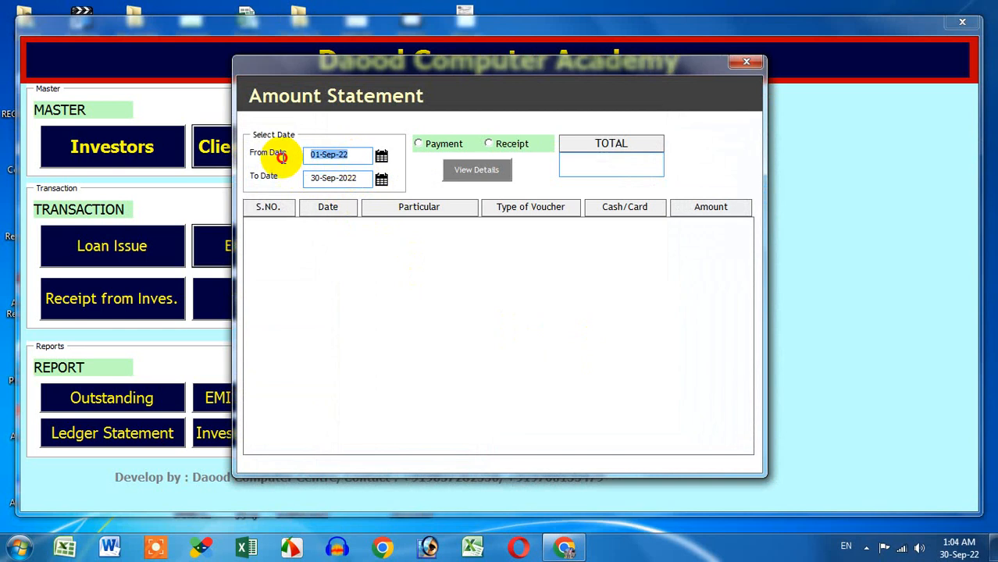
pyautogui.click(442, 145)
# Step: Run the payment report, dismiss the VBA compile error, and restore Excel and the loan form
pyautogui.click(471, 170)
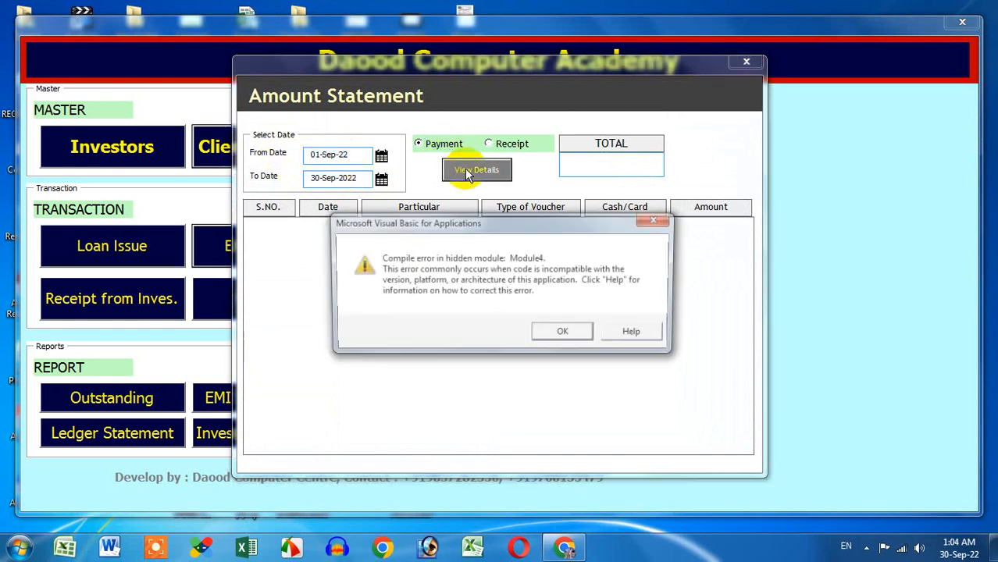
pyautogui.click(647, 224)
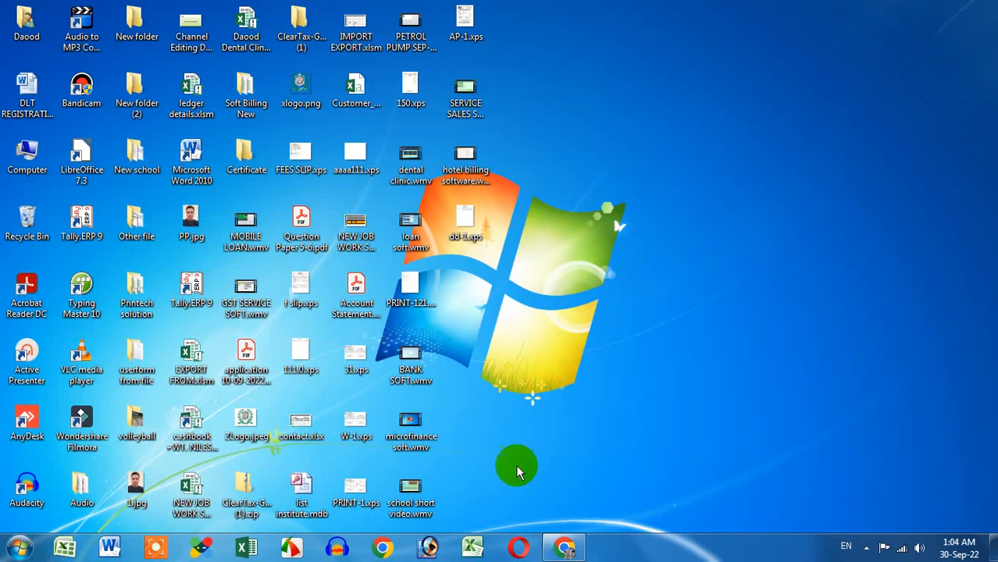
pyautogui.click(478, 545)
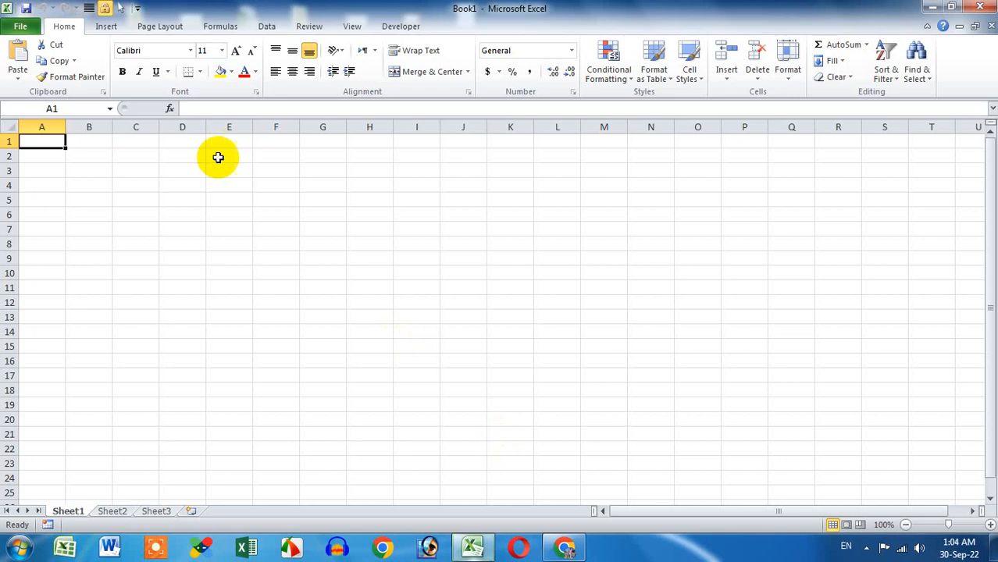
pyautogui.click(867, 547)
pyautogui.click(868, 475)
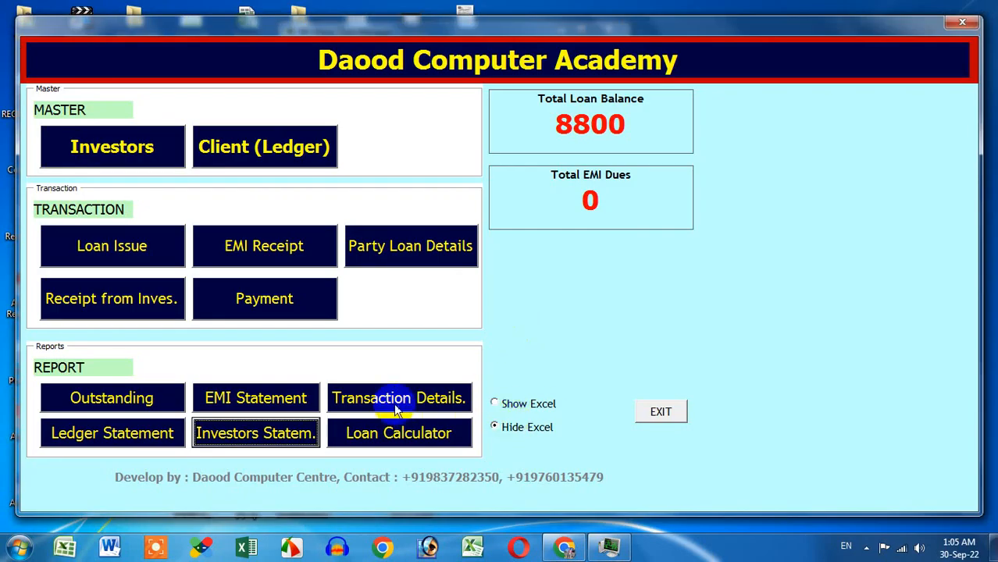
# Step: Open and close the Investors Statement, then reopen the Amount Statement
pyautogui.click(256, 437)
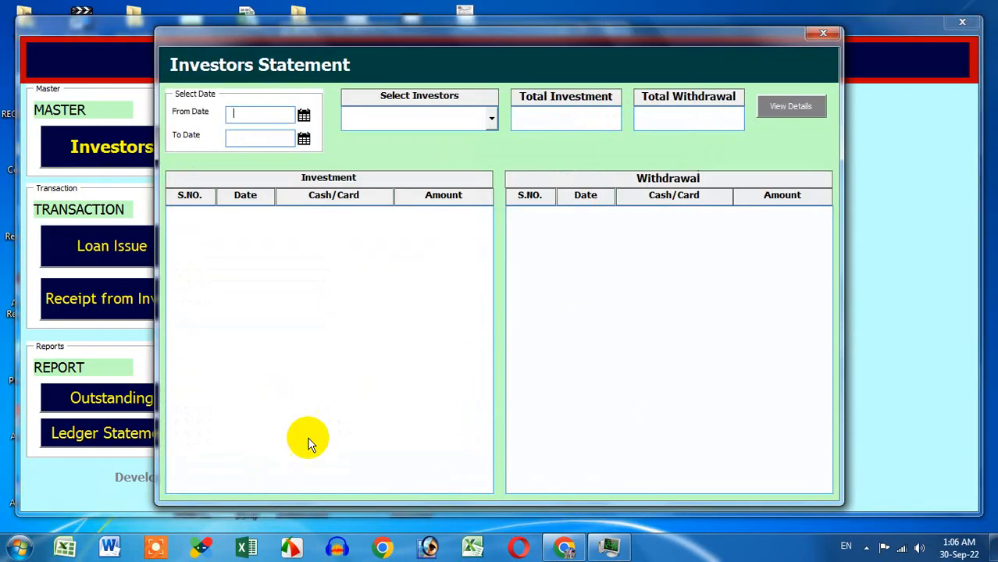
pyautogui.click(810, 56)
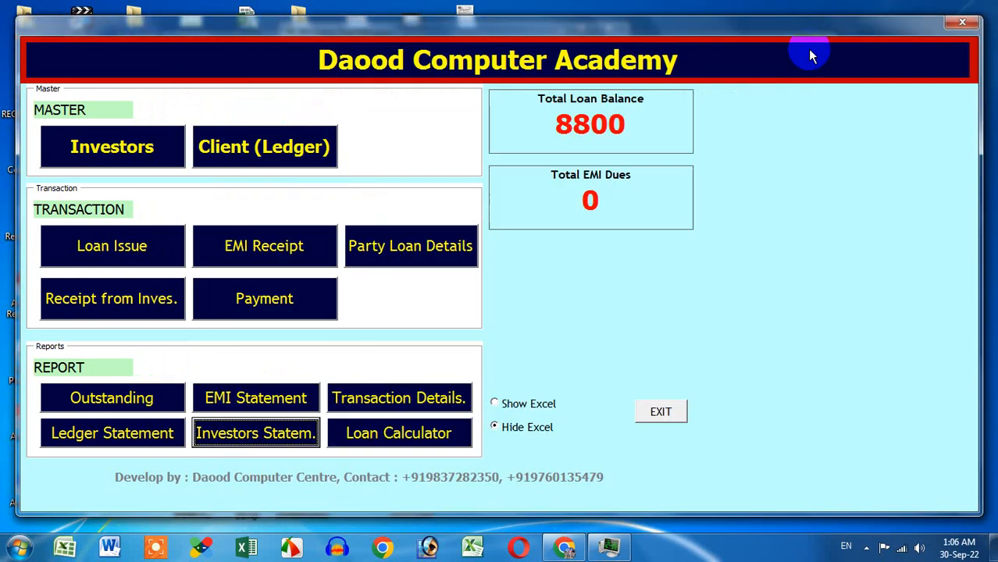
pyautogui.click(359, 397)
# Step: View September 2022 (01-Sep to 30-Sep) payments, showing the 10000 loan disbursement
pyautogui.click(381, 156)
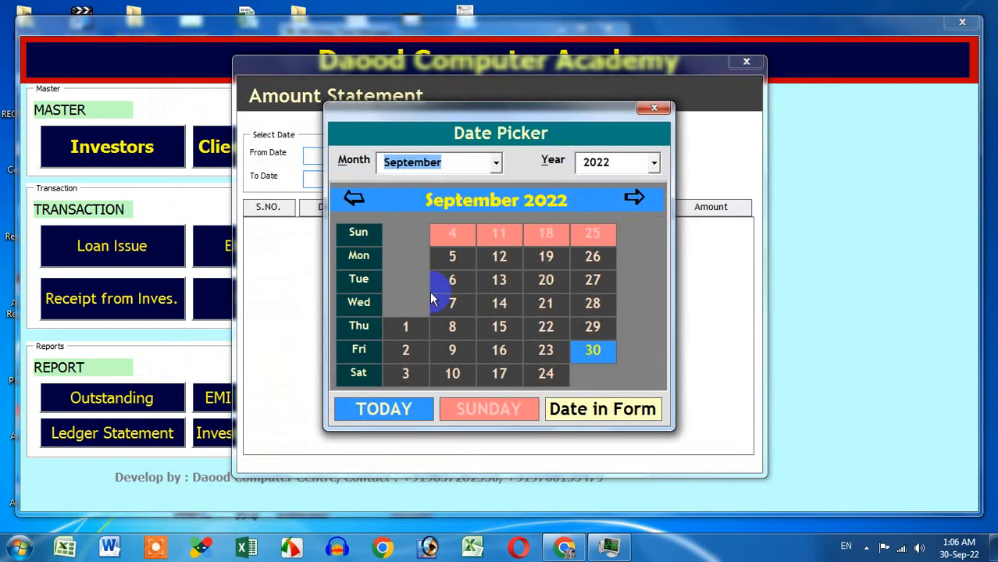
pyautogui.click(405, 327)
pyautogui.click(381, 179)
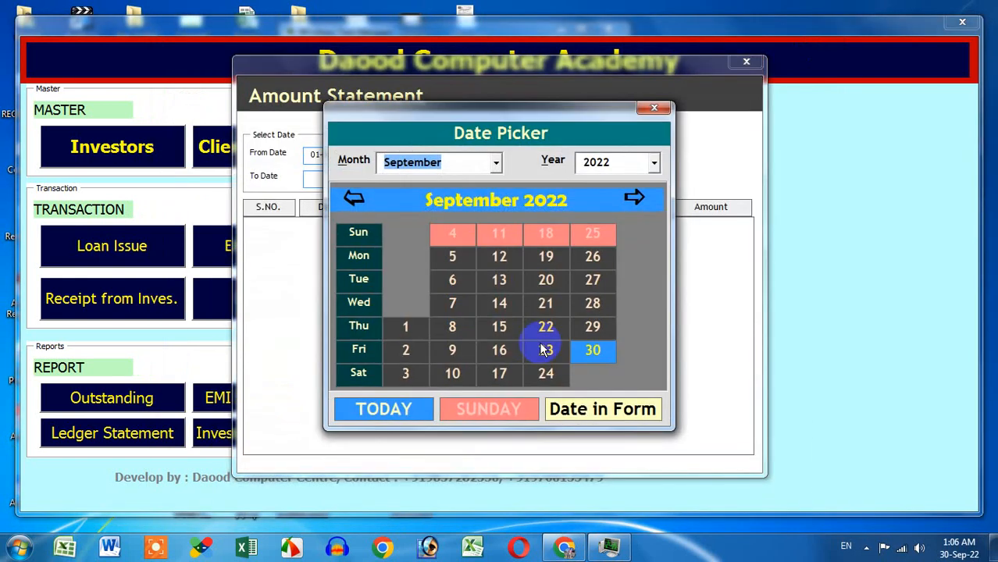
pyautogui.click(593, 350)
pyautogui.click(477, 169)
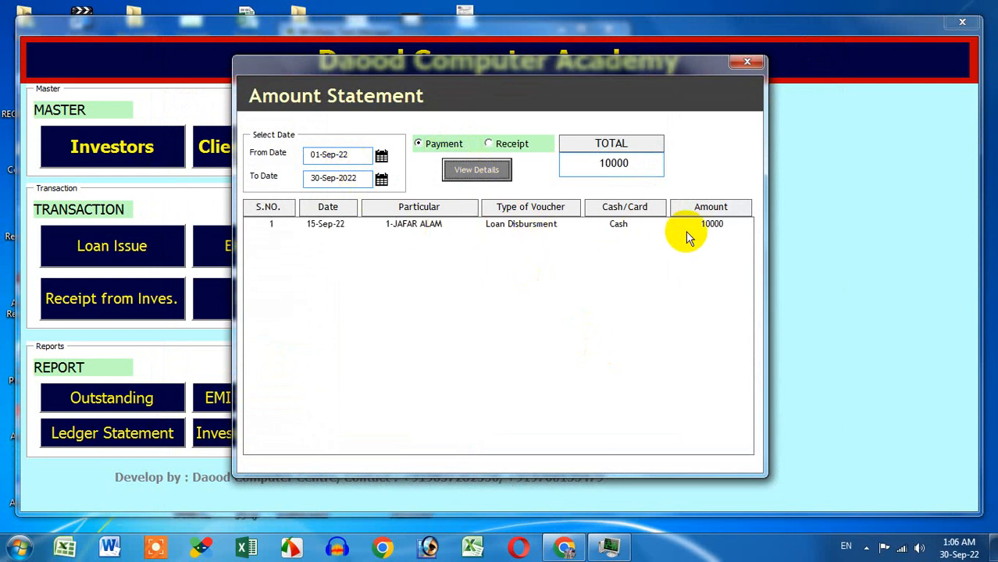
pyautogui.click(706, 224)
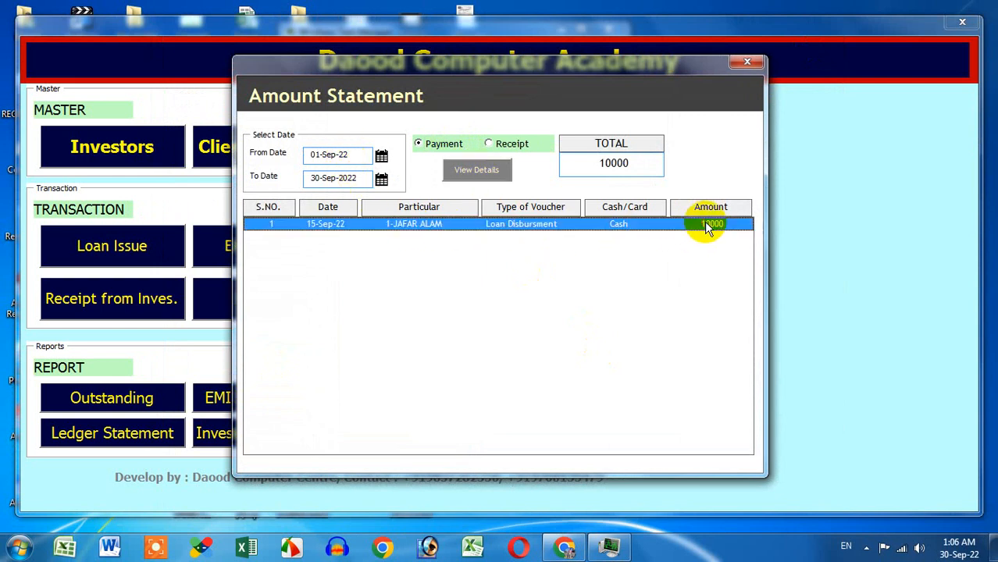
# Step: Switch to receipts, reviewing the 500 file charge and 3250 receipt, then close the statement
pyautogui.click(492, 144)
pyautogui.click(488, 174)
pyautogui.click(352, 224)
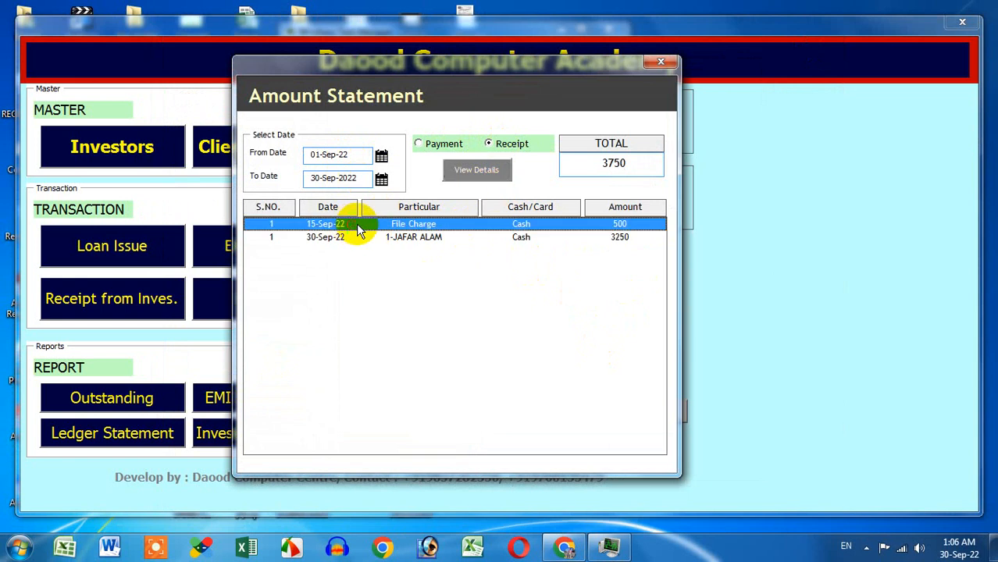
pyautogui.click(468, 239)
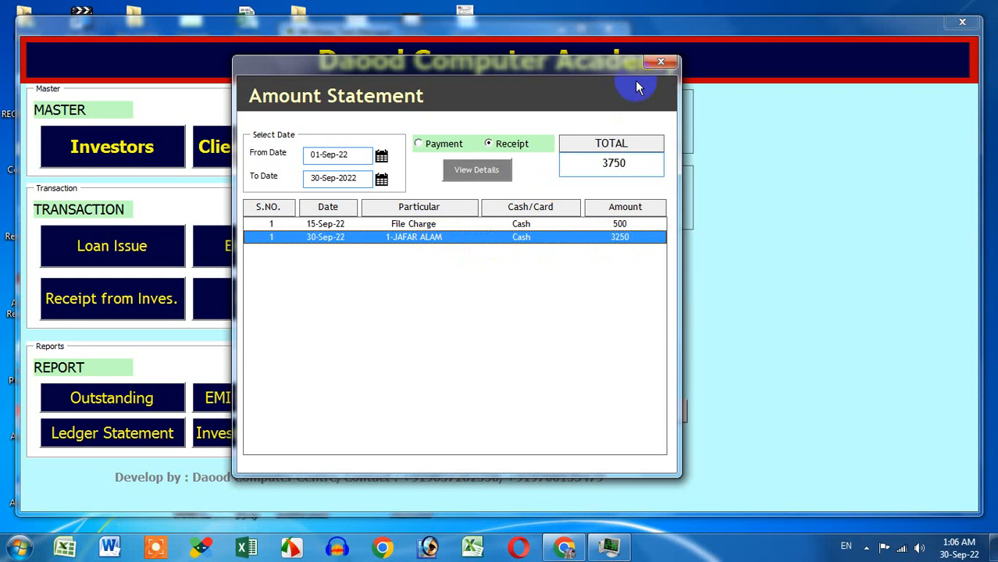
pyautogui.click(660, 63)
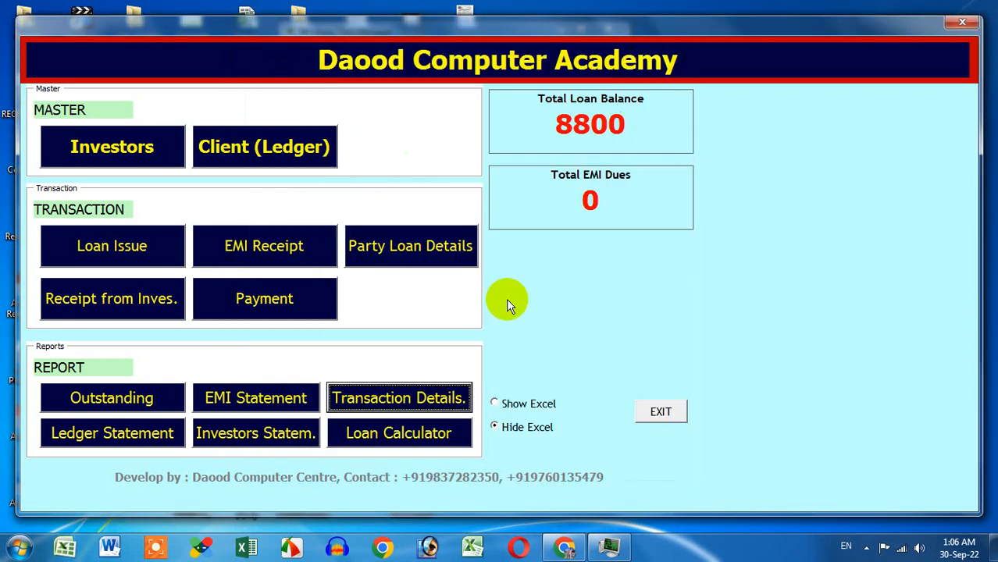
pyautogui.click(246, 397)
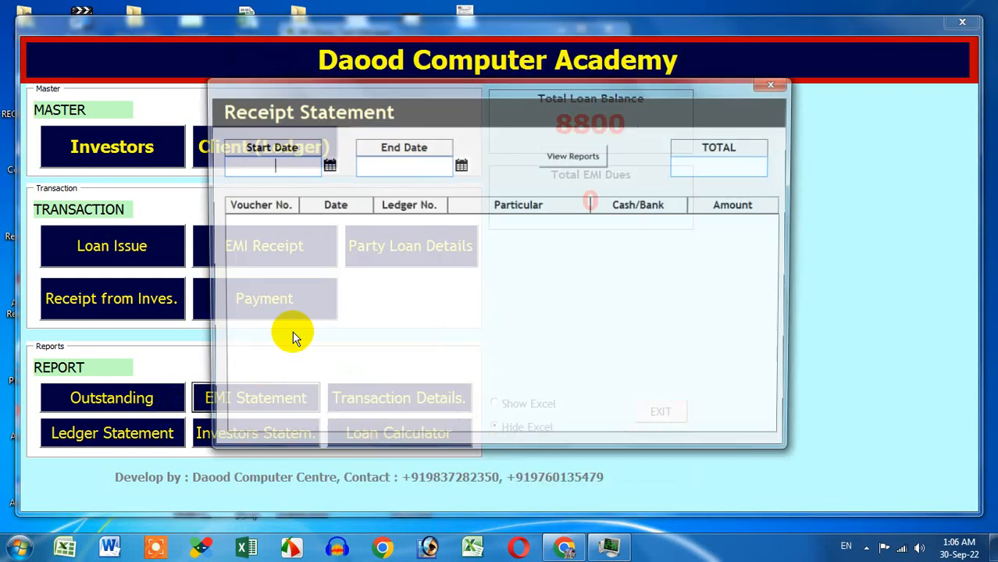
pyautogui.click(765, 89)
pyautogui.click(161, 436)
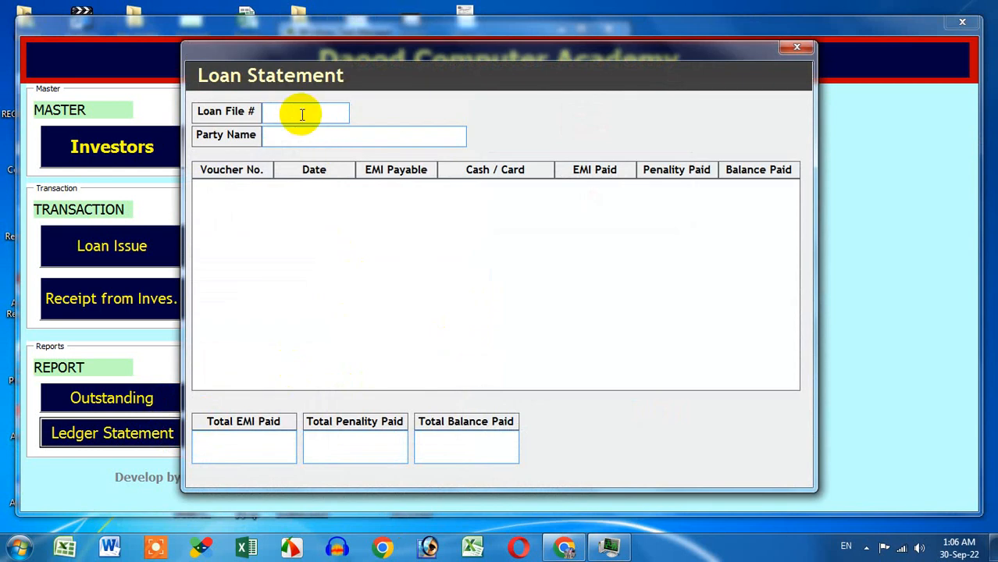
pyautogui.click(796, 47)
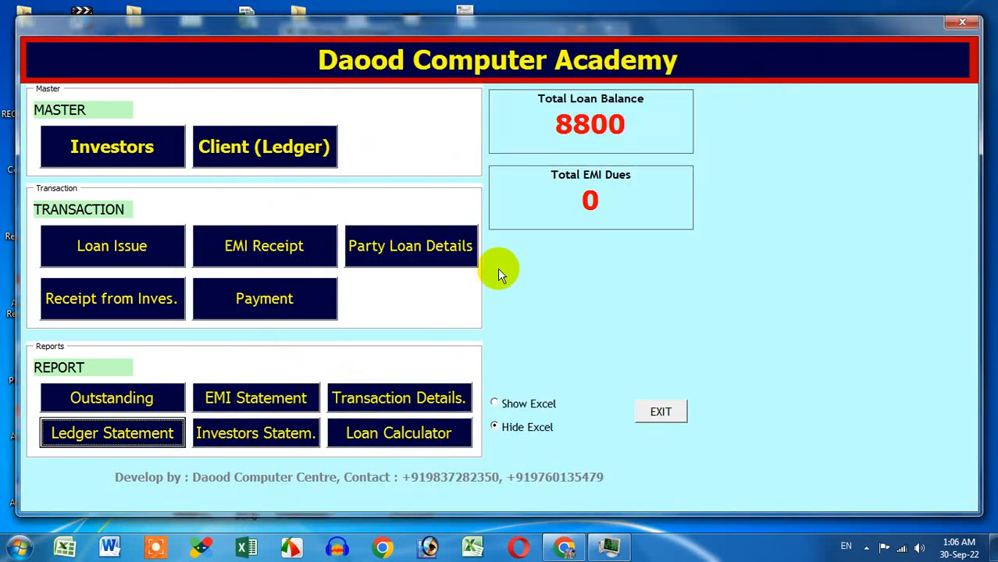
pyautogui.click(325, 252)
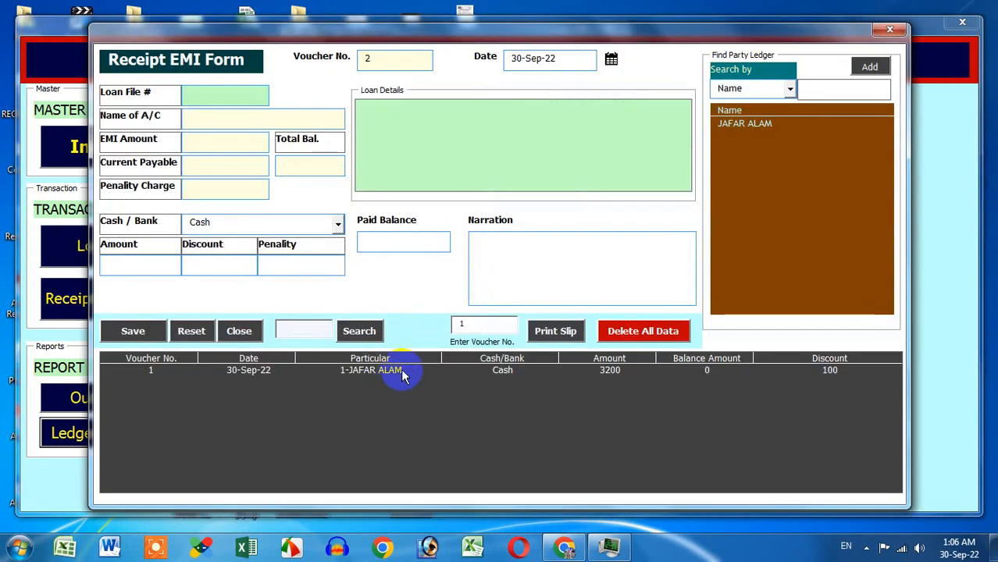
pyautogui.click(400, 374)
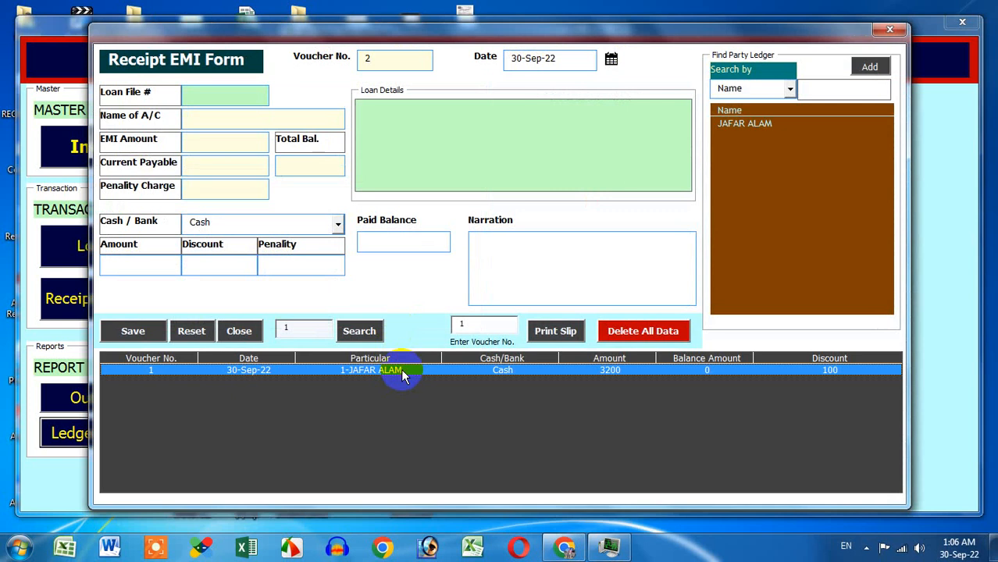
pyautogui.click(889, 29)
pyautogui.click(160, 431)
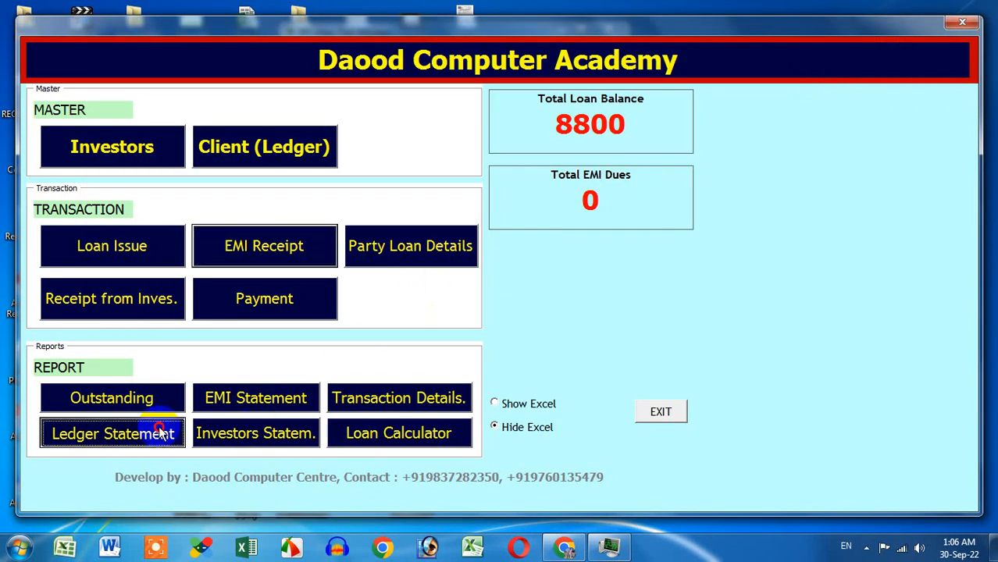
pyautogui.click(290, 112)
pyautogui.write('1')
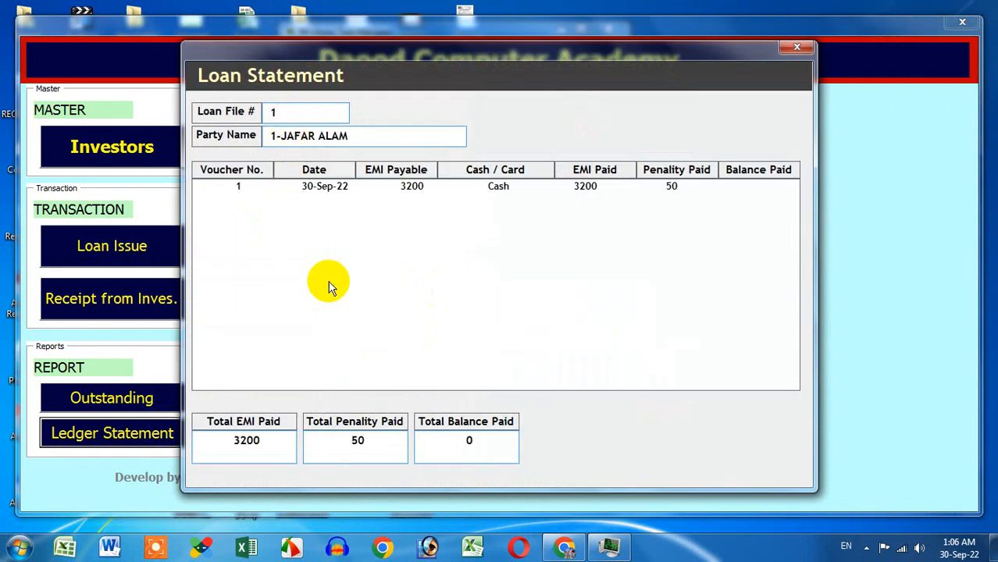
pyautogui.moveTo(287, 114); pyautogui.dragTo(250, 113)
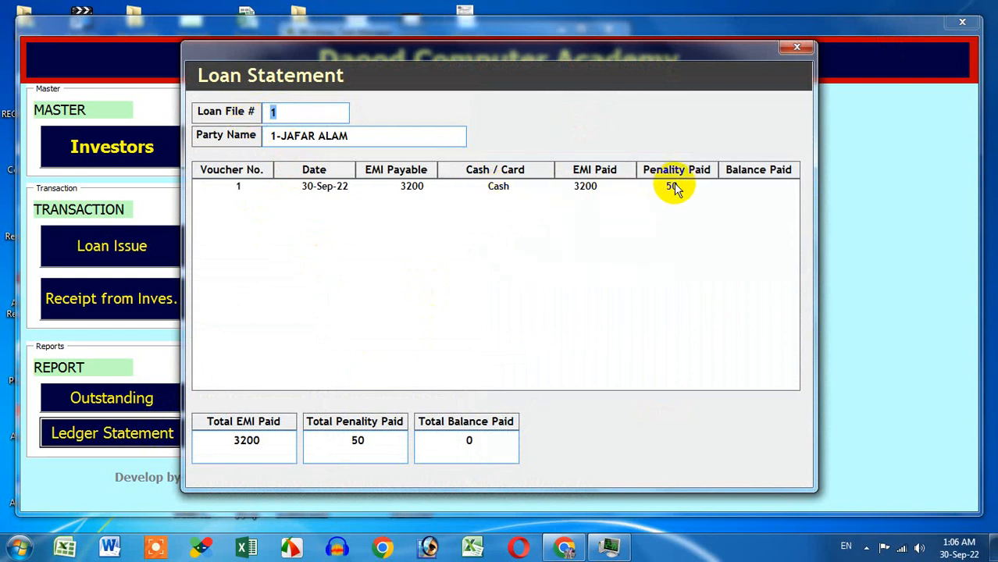
pyautogui.moveTo(267, 439); pyautogui.dragTo(221, 444)
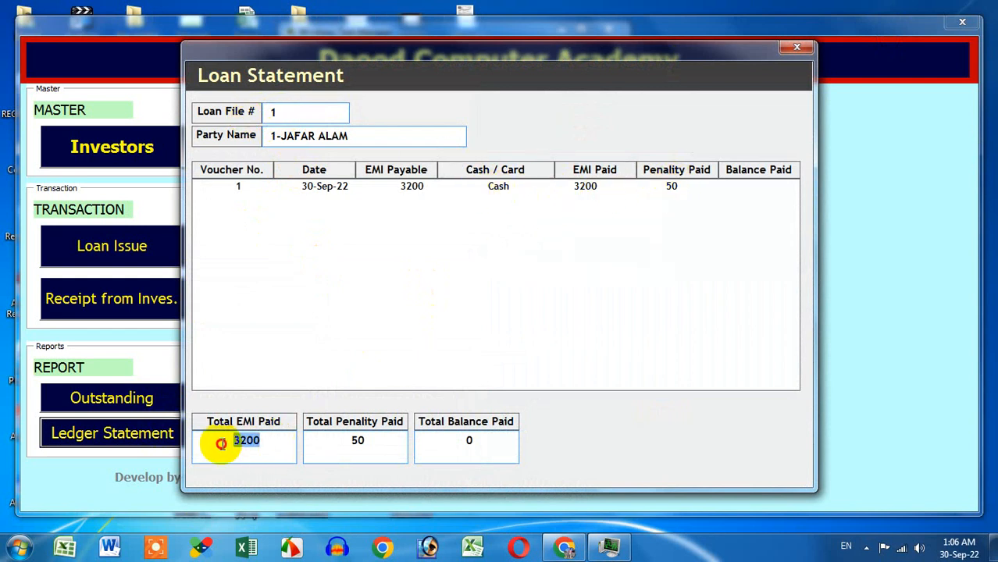
pyautogui.moveTo(387, 439); pyautogui.dragTo(304, 446)
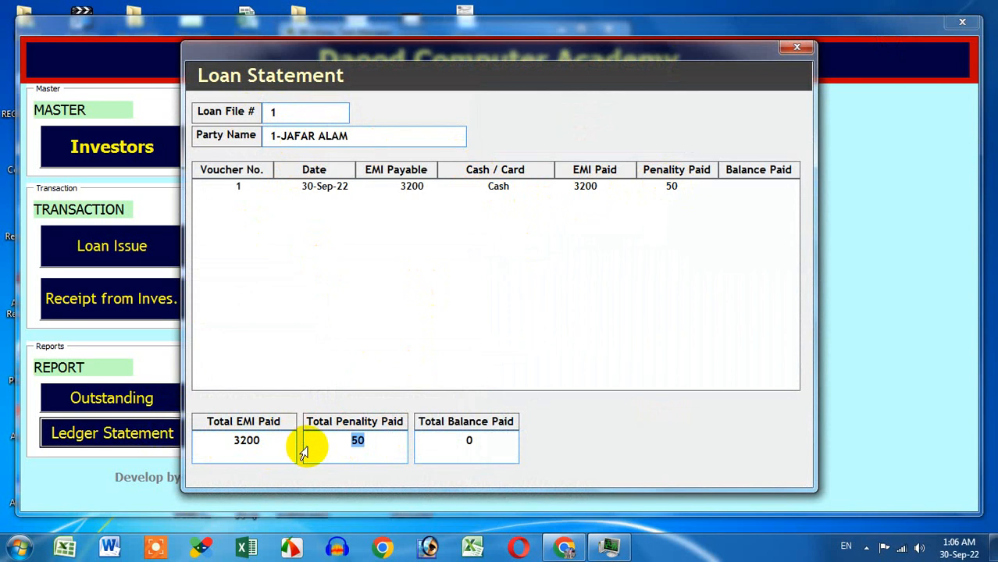
pyautogui.moveTo(489, 441); pyautogui.dragTo(333, 443)
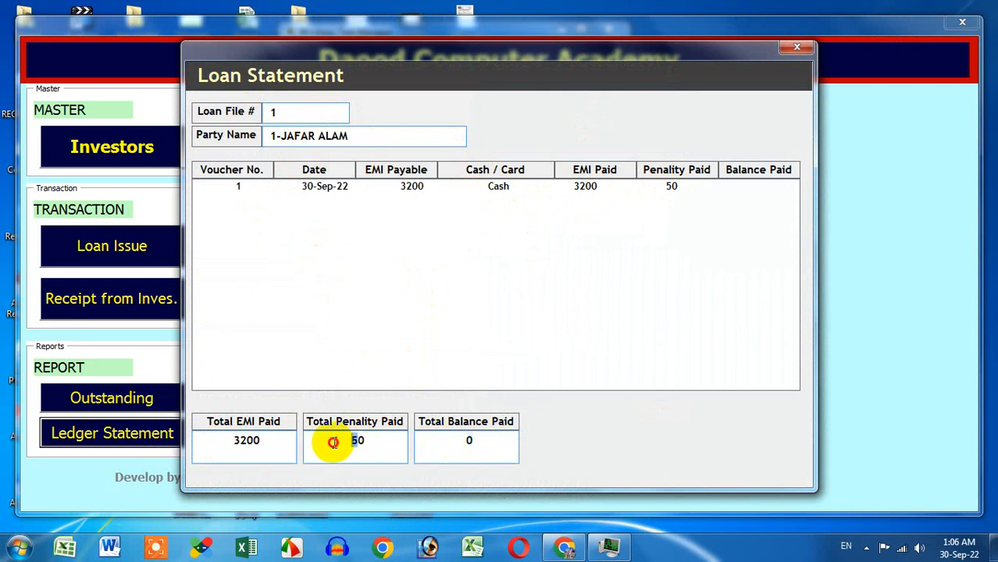
pyautogui.click(784, 48)
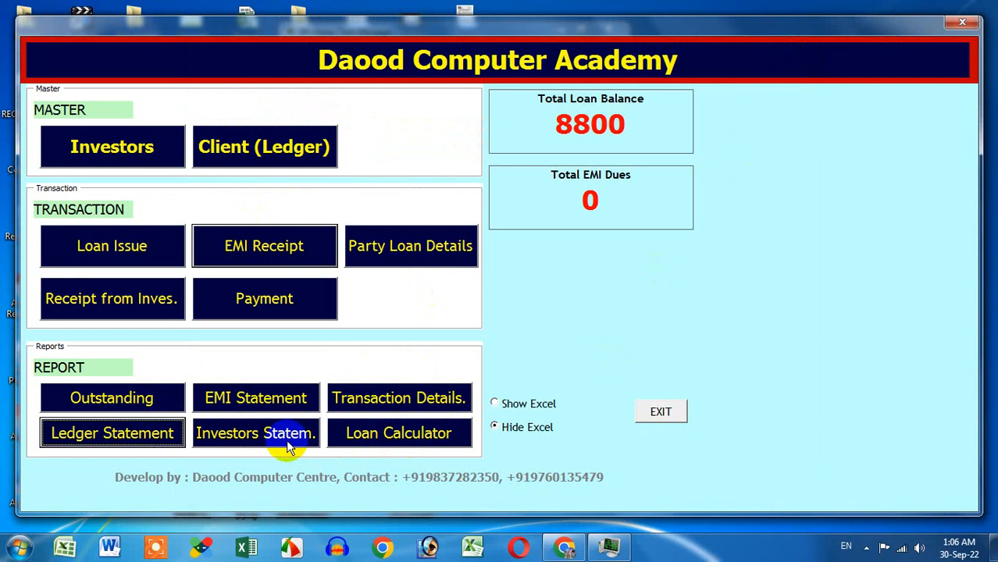
# Step: Calculate the EMI for a 10000 loan at 12% interest over 18 months in Loan Calculator
pyautogui.click(396, 437)
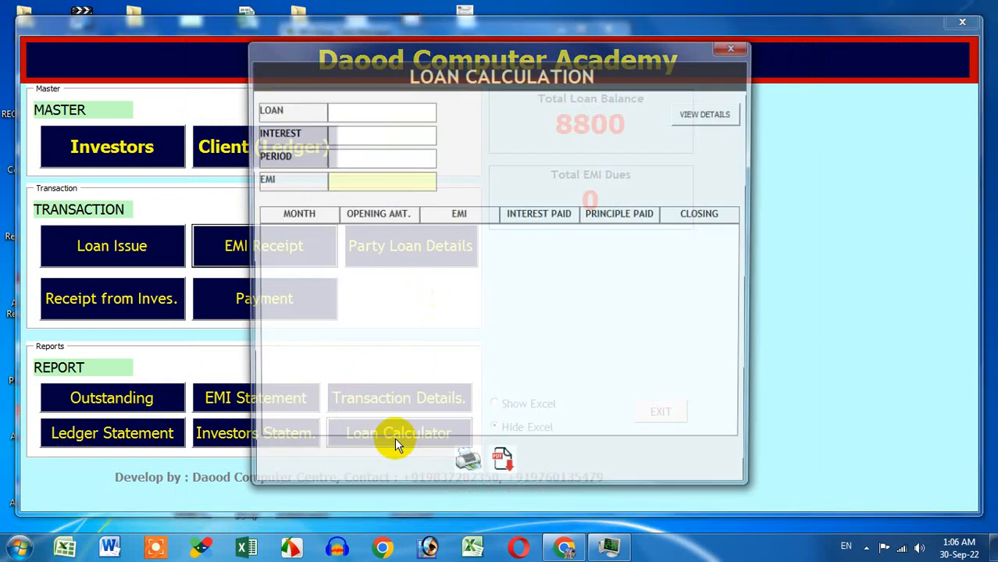
pyautogui.click(421, 110)
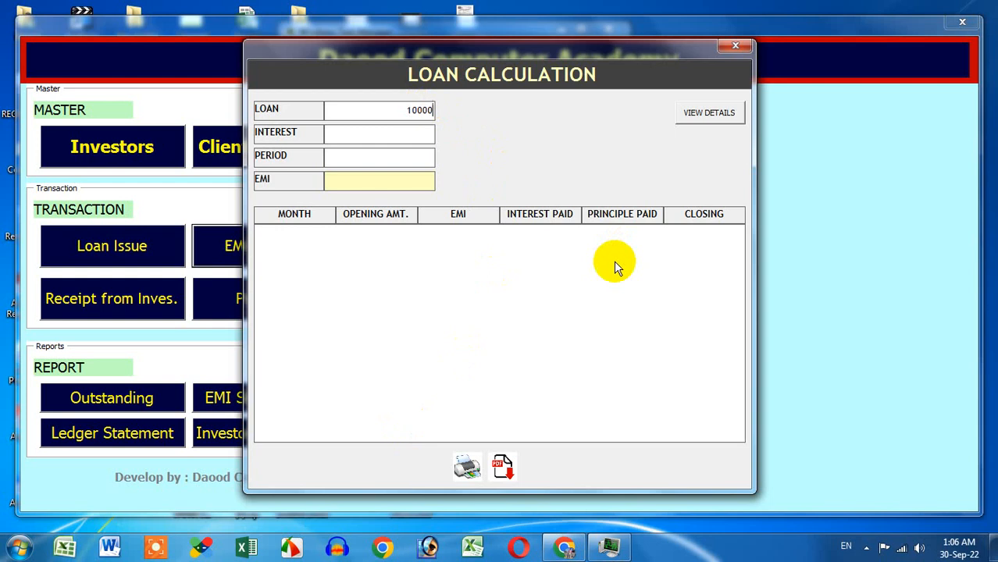
pyautogui.click(418, 136)
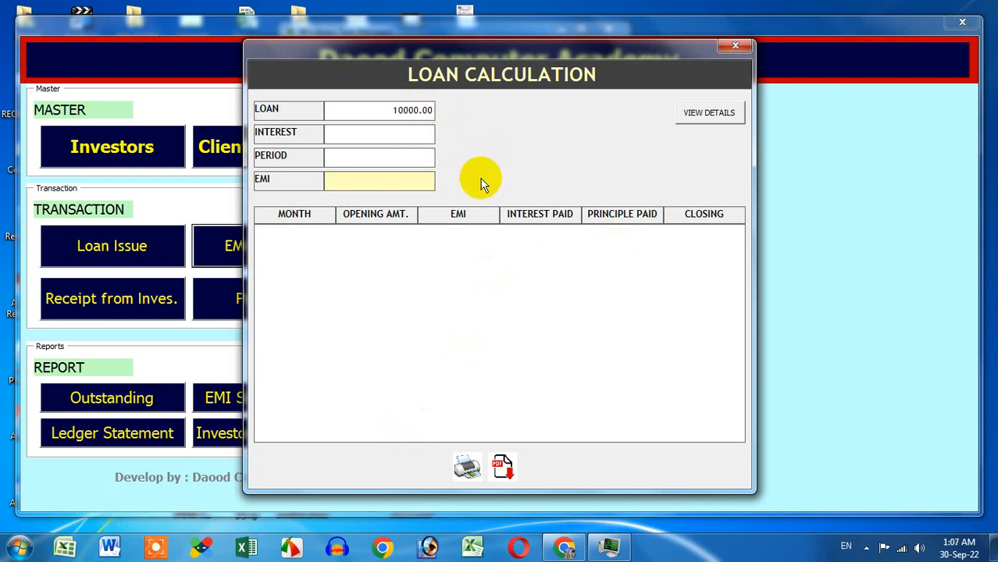
pyautogui.click(404, 160)
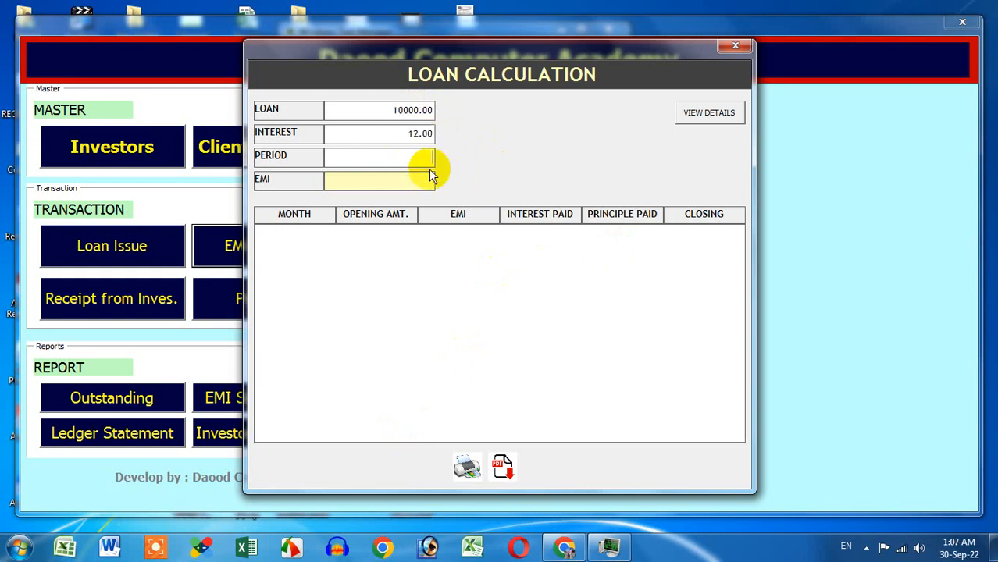
pyautogui.write('18')
pyautogui.click(707, 114)
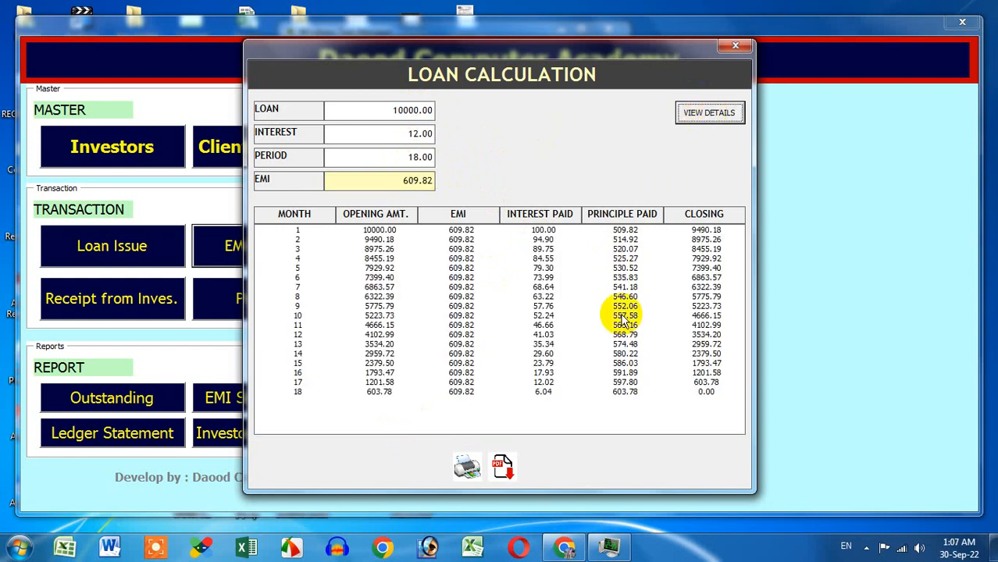
# Step: Check the 609.82 EMI and the schedule rows for months 1, 2 and 18, then close the calculator
pyautogui.click(389, 186)
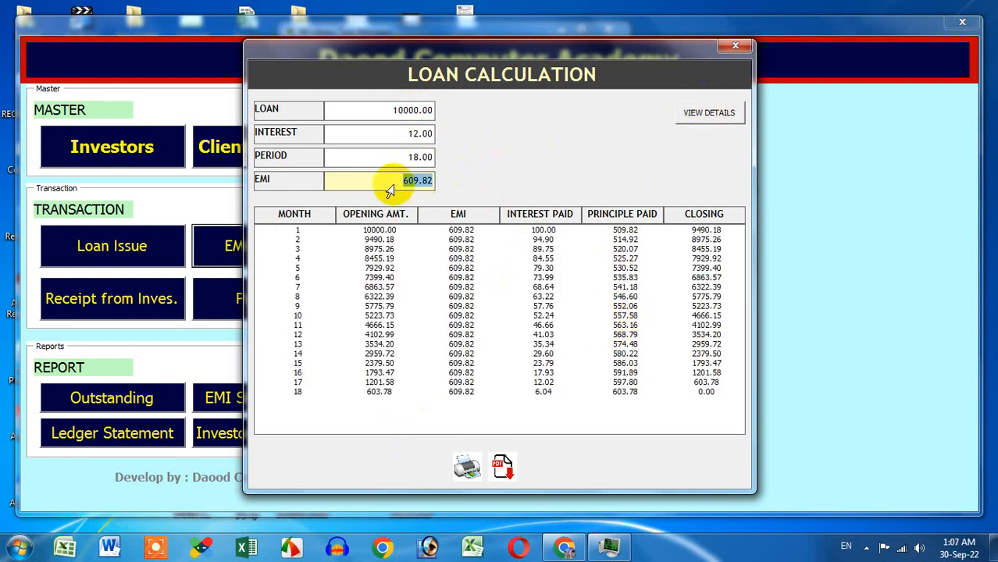
pyautogui.click(368, 232)
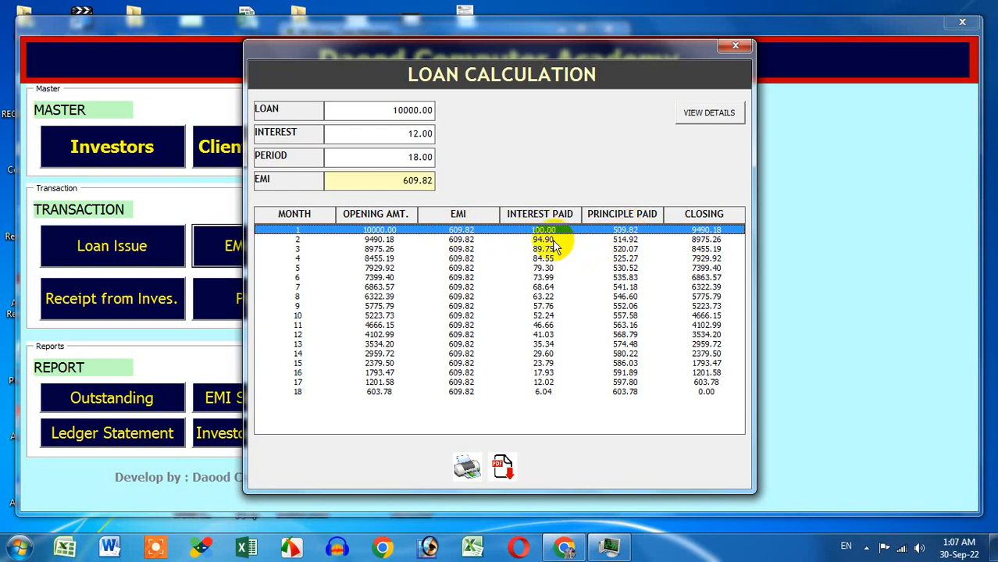
pyautogui.click(626, 241)
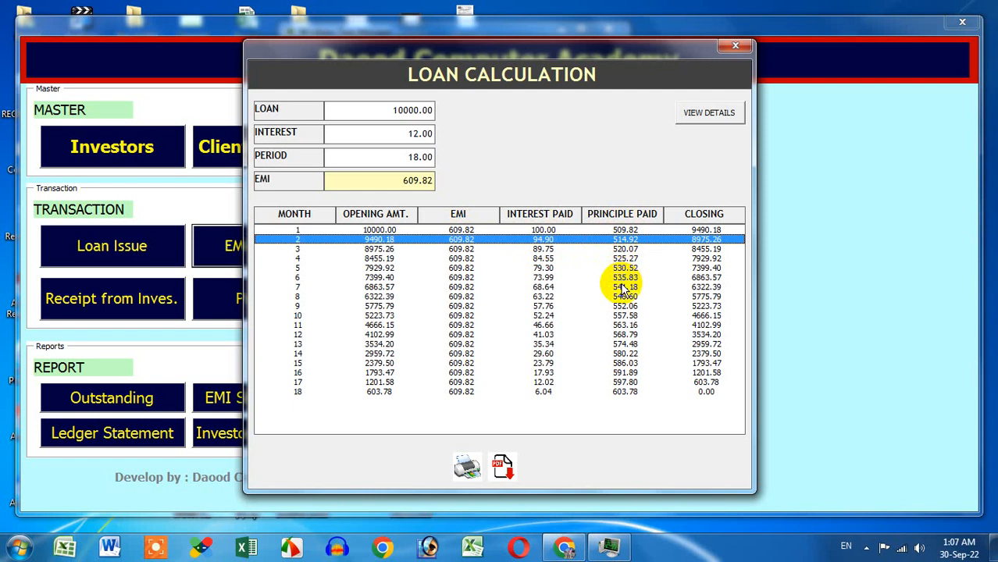
pyautogui.click(626, 393)
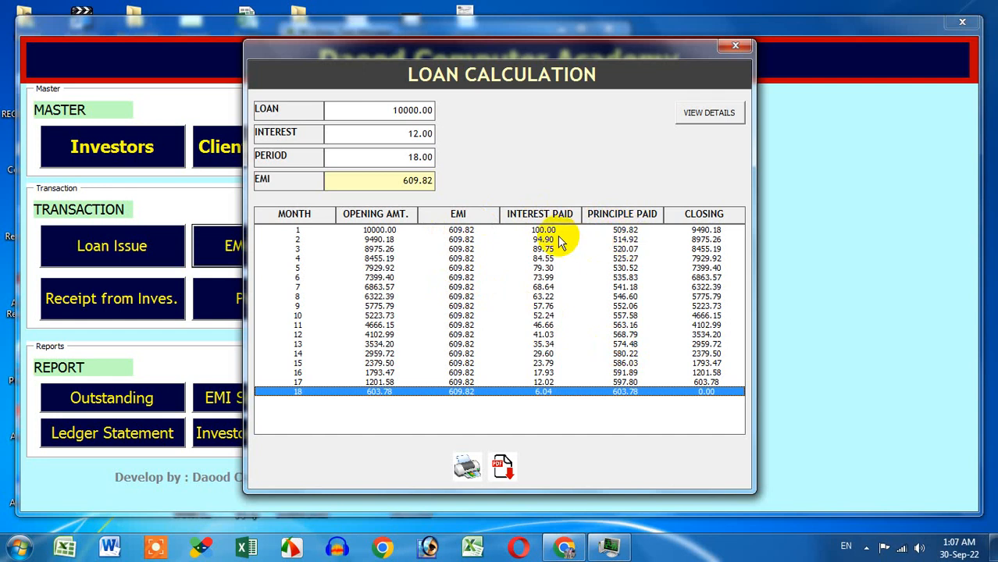
pyautogui.click(732, 48)
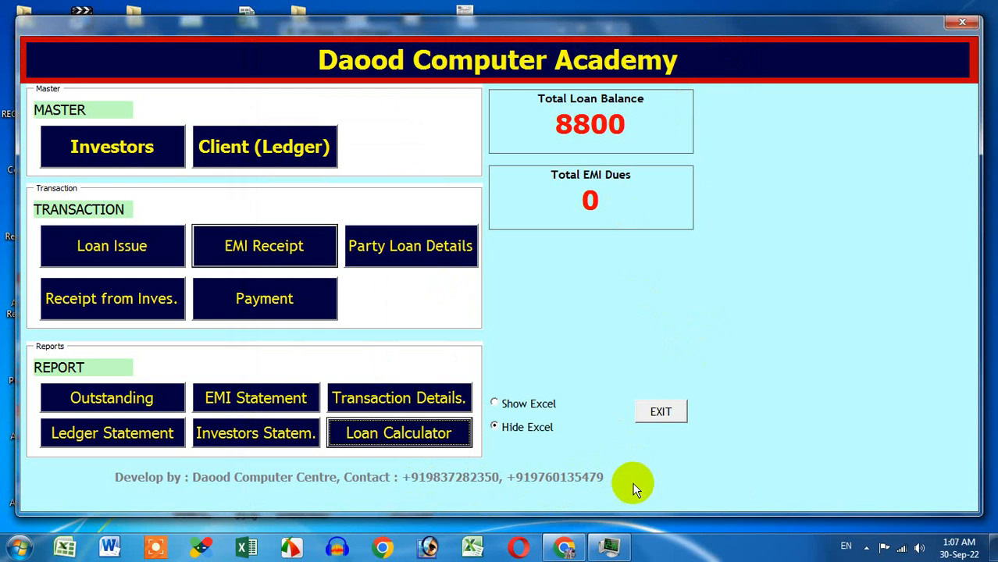
pyautogui.click(866, 547)
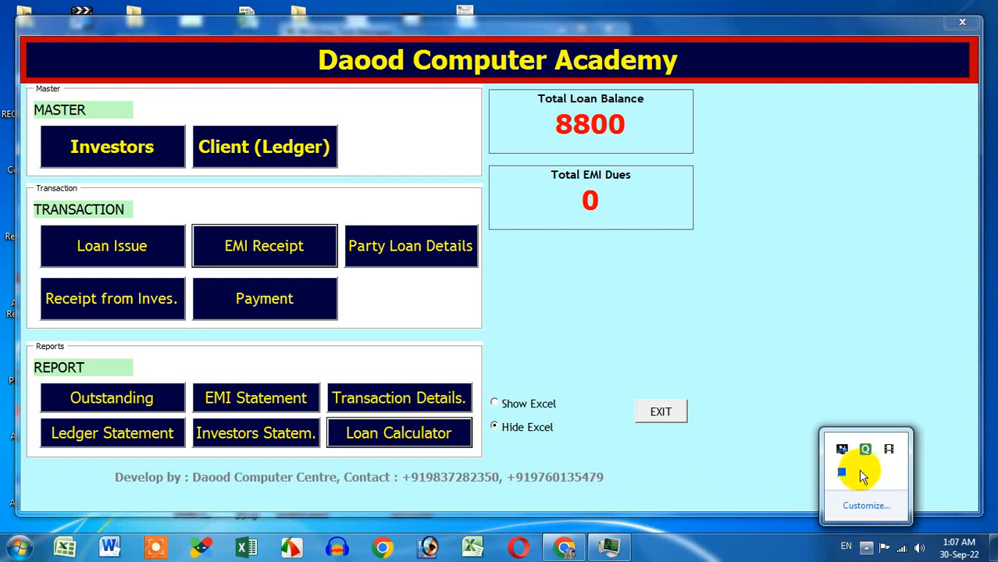